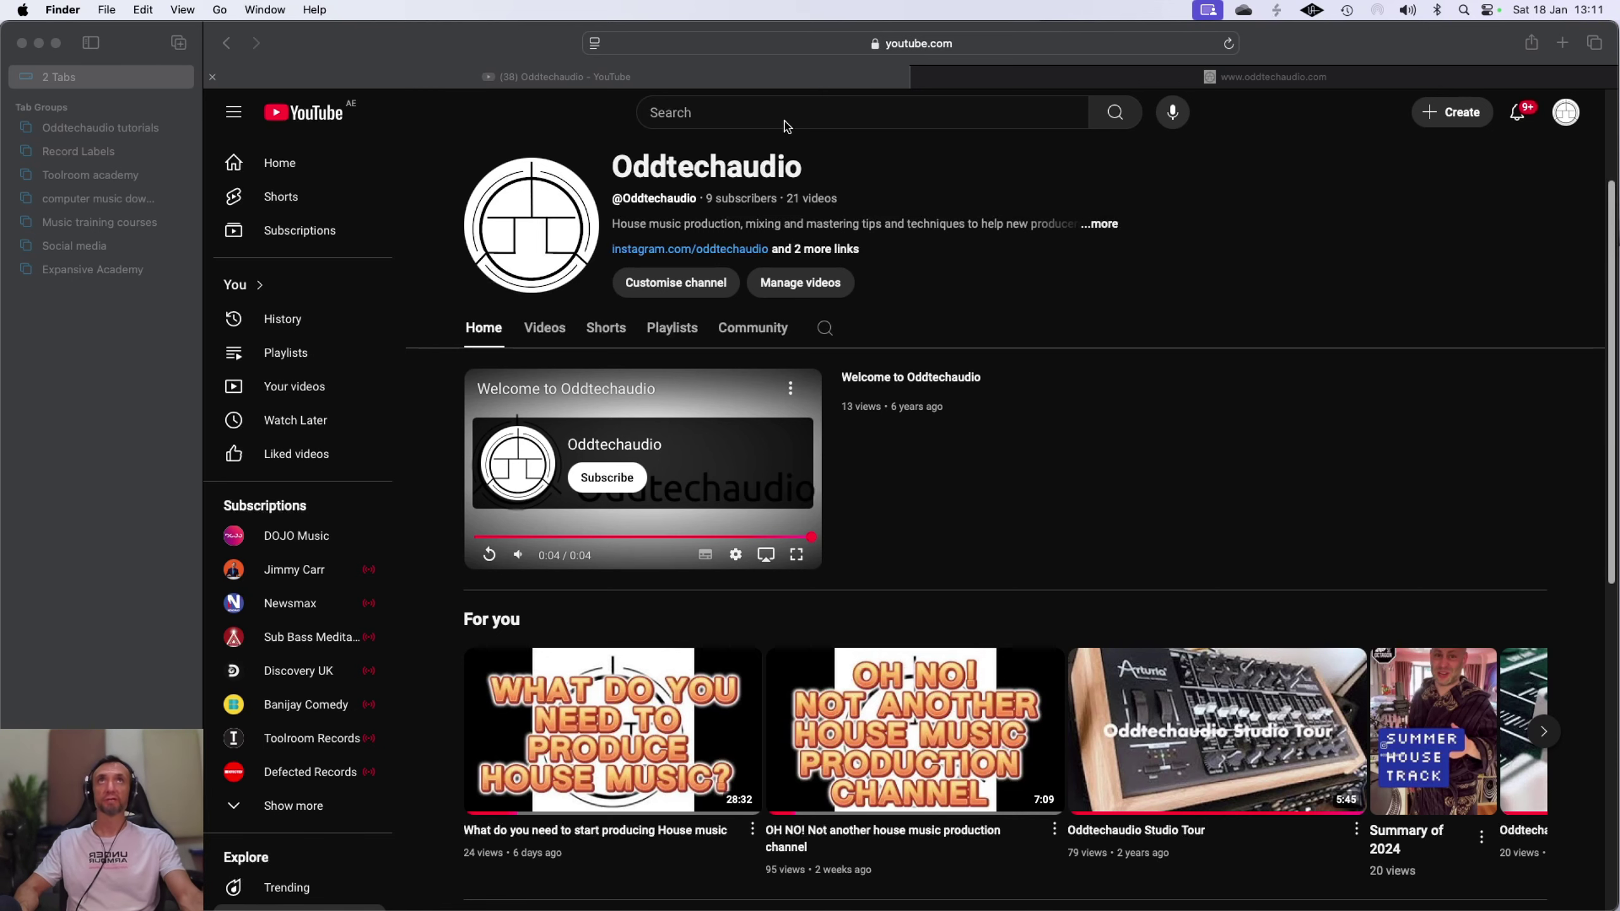
# View the oddtechaudio.com page, minimise the browser and switch to Logic Pro
pyautogui.click(1060, 83)
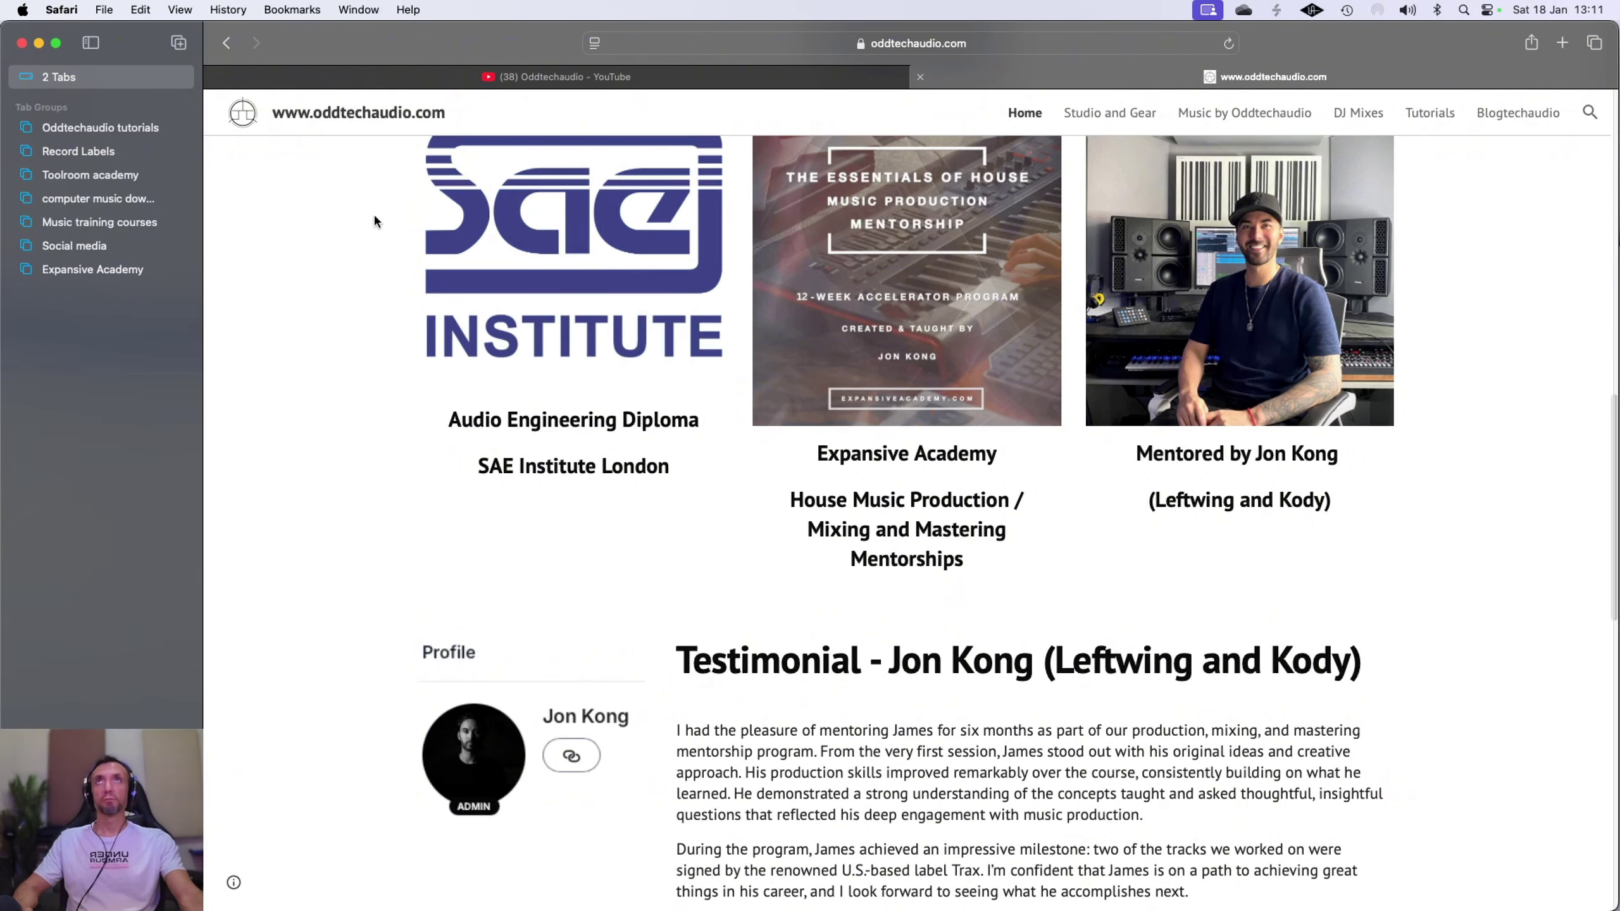
pyautogui.click(37, 43)
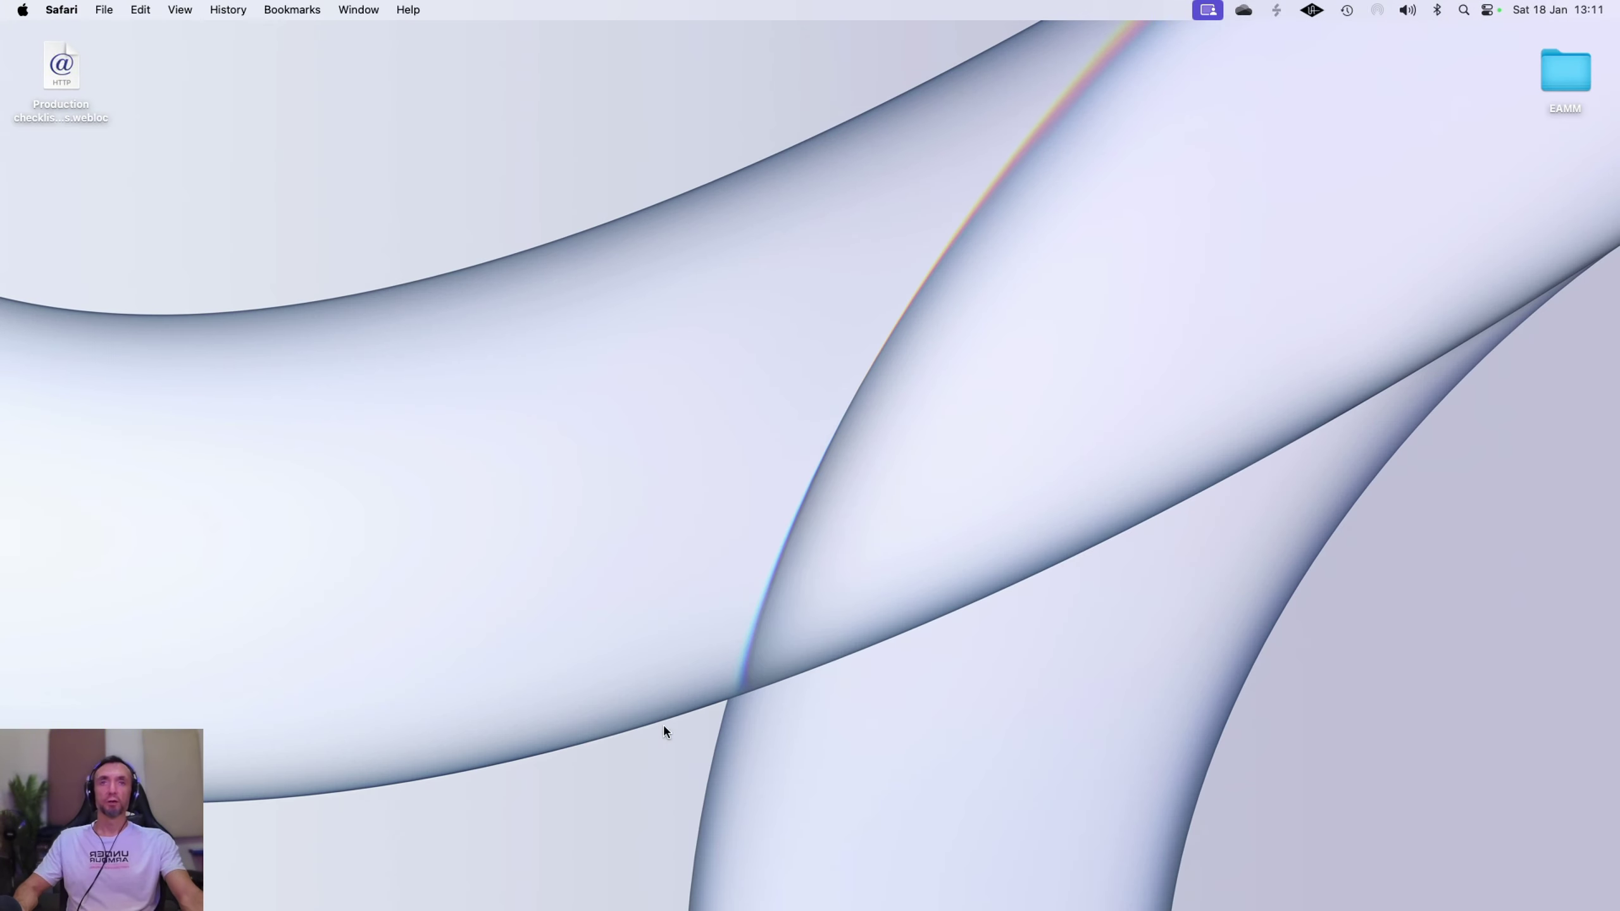
pyautogui.click(773, 884)
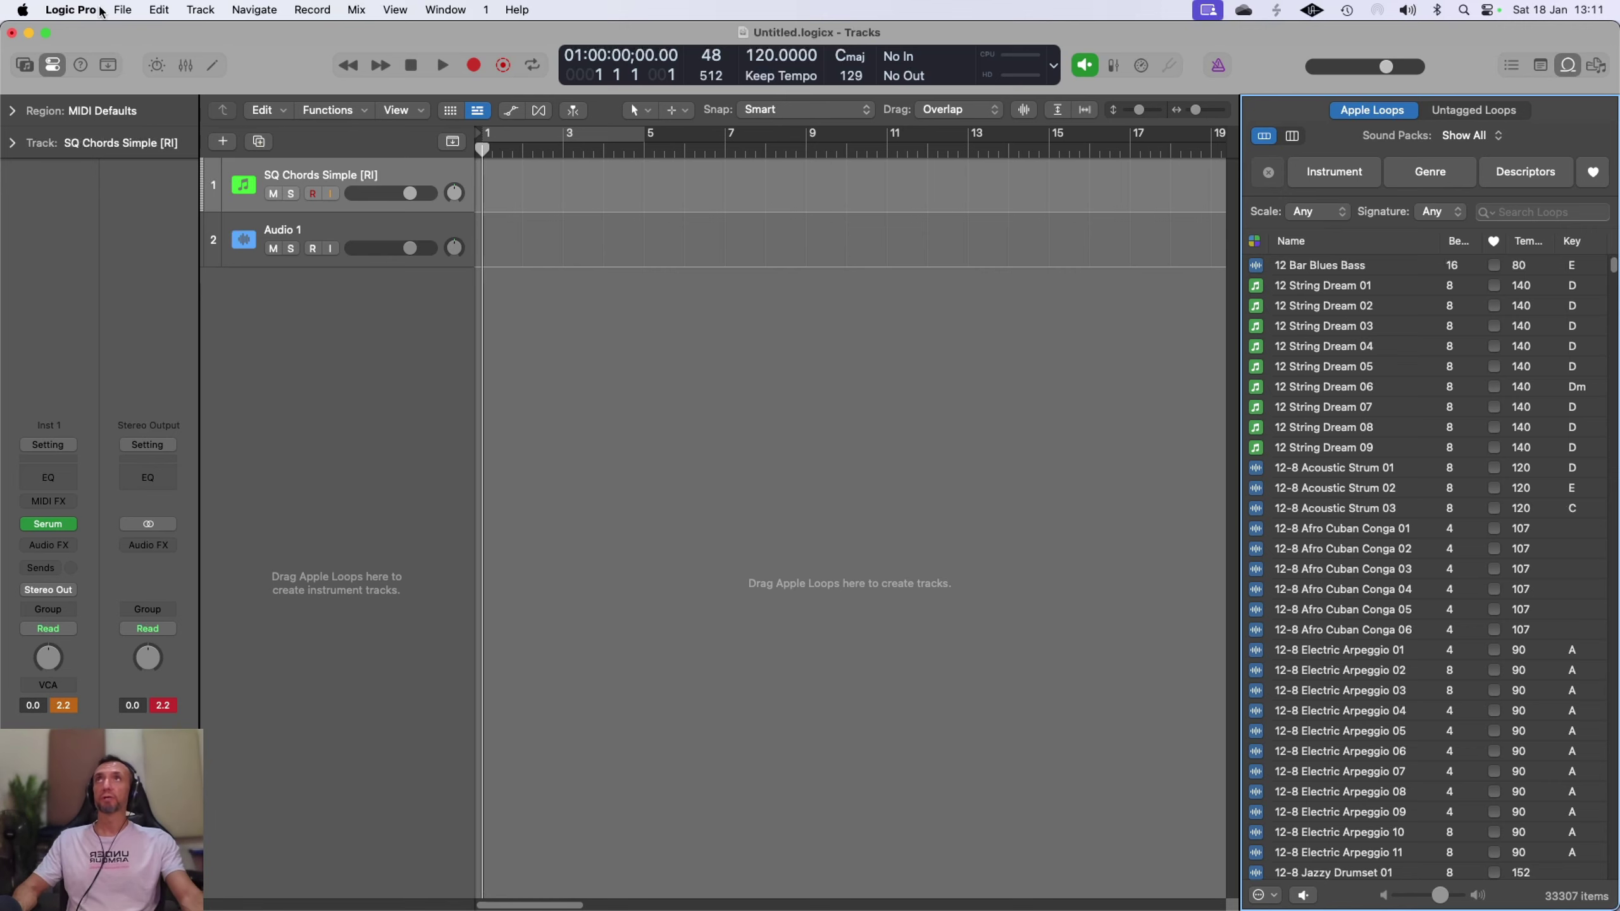
# Open the audio device settings and review the available I/O buffer sizes, leaving the selection as it is
pyautogui.click(72, 9)
pyautogui.moveTo(99, 64)
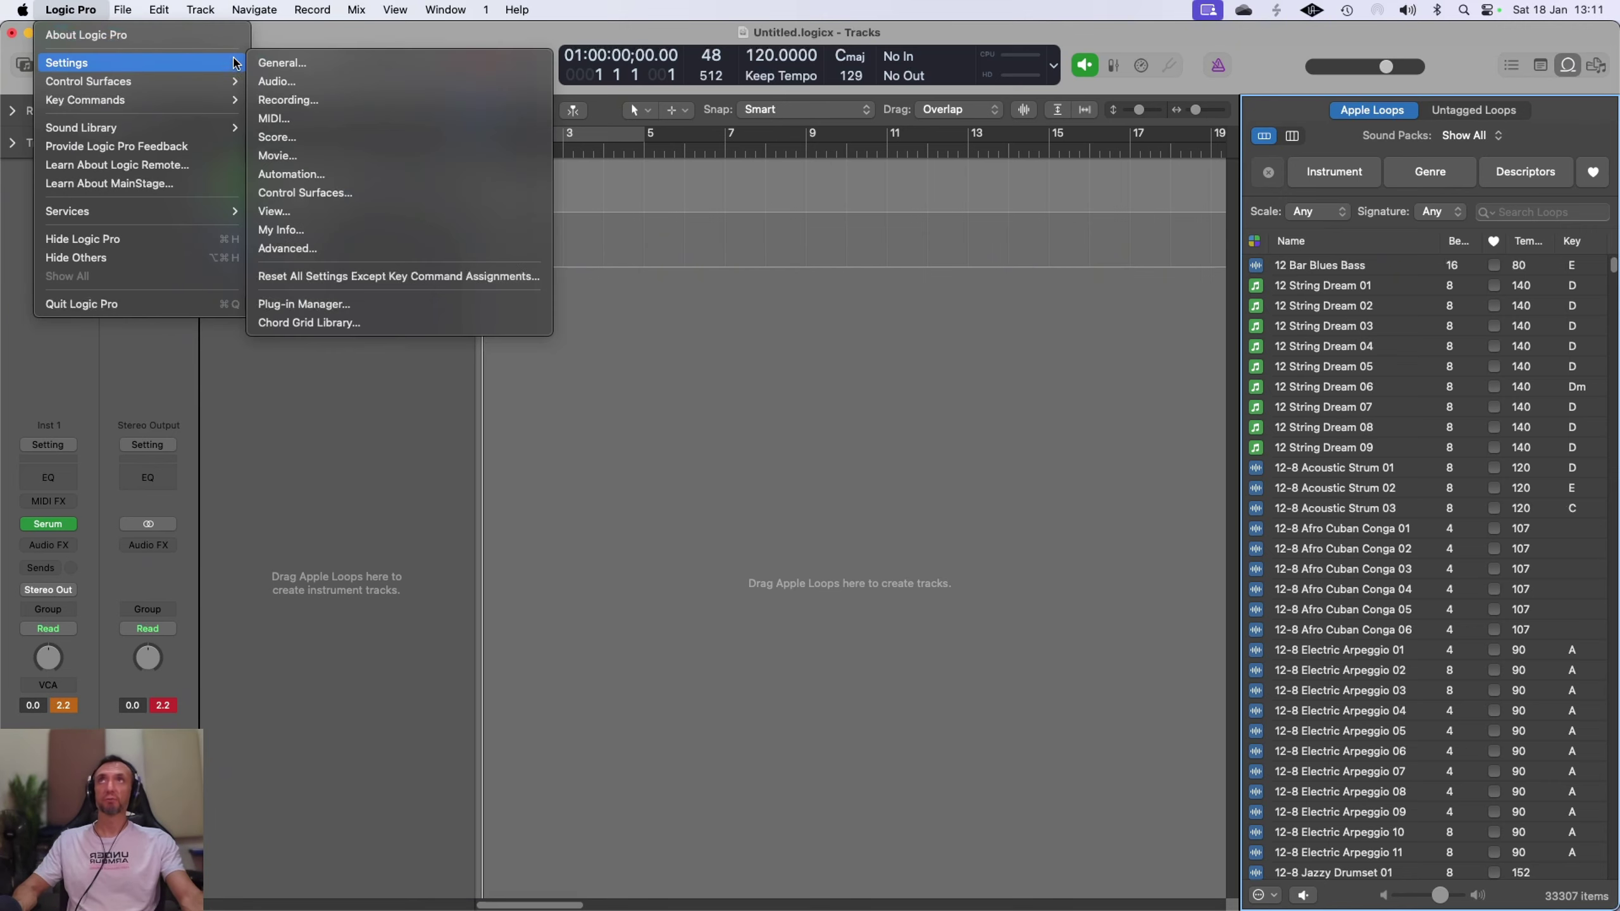
pyautogui.click(286, 78)
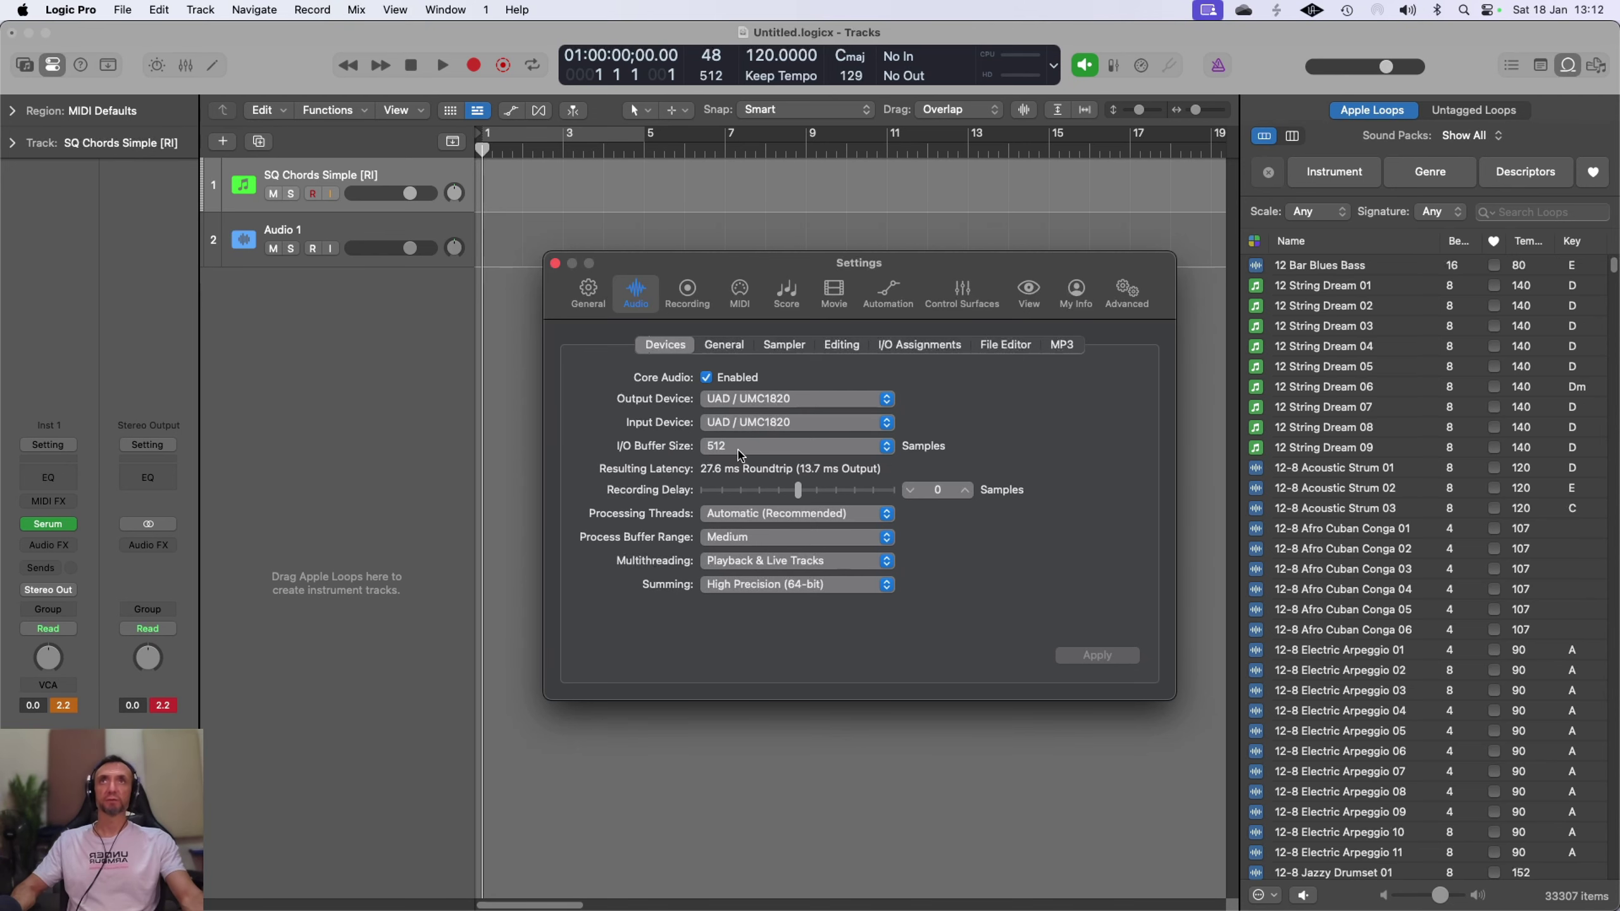
pyautogui.click(769, 455)
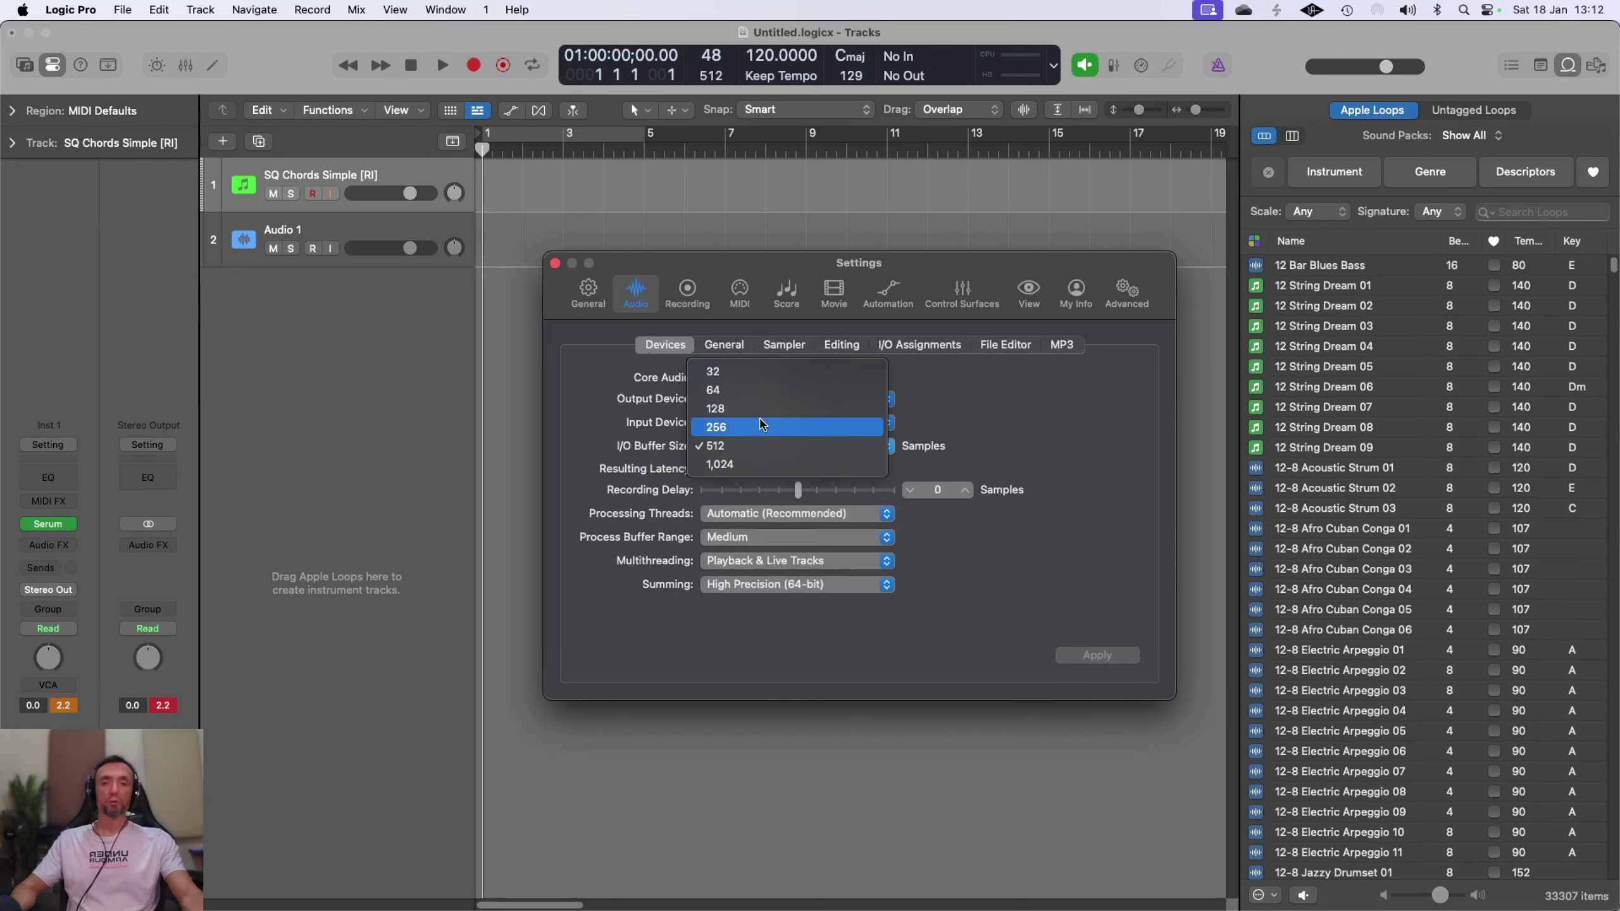
pyautogui.click(1005, 448)
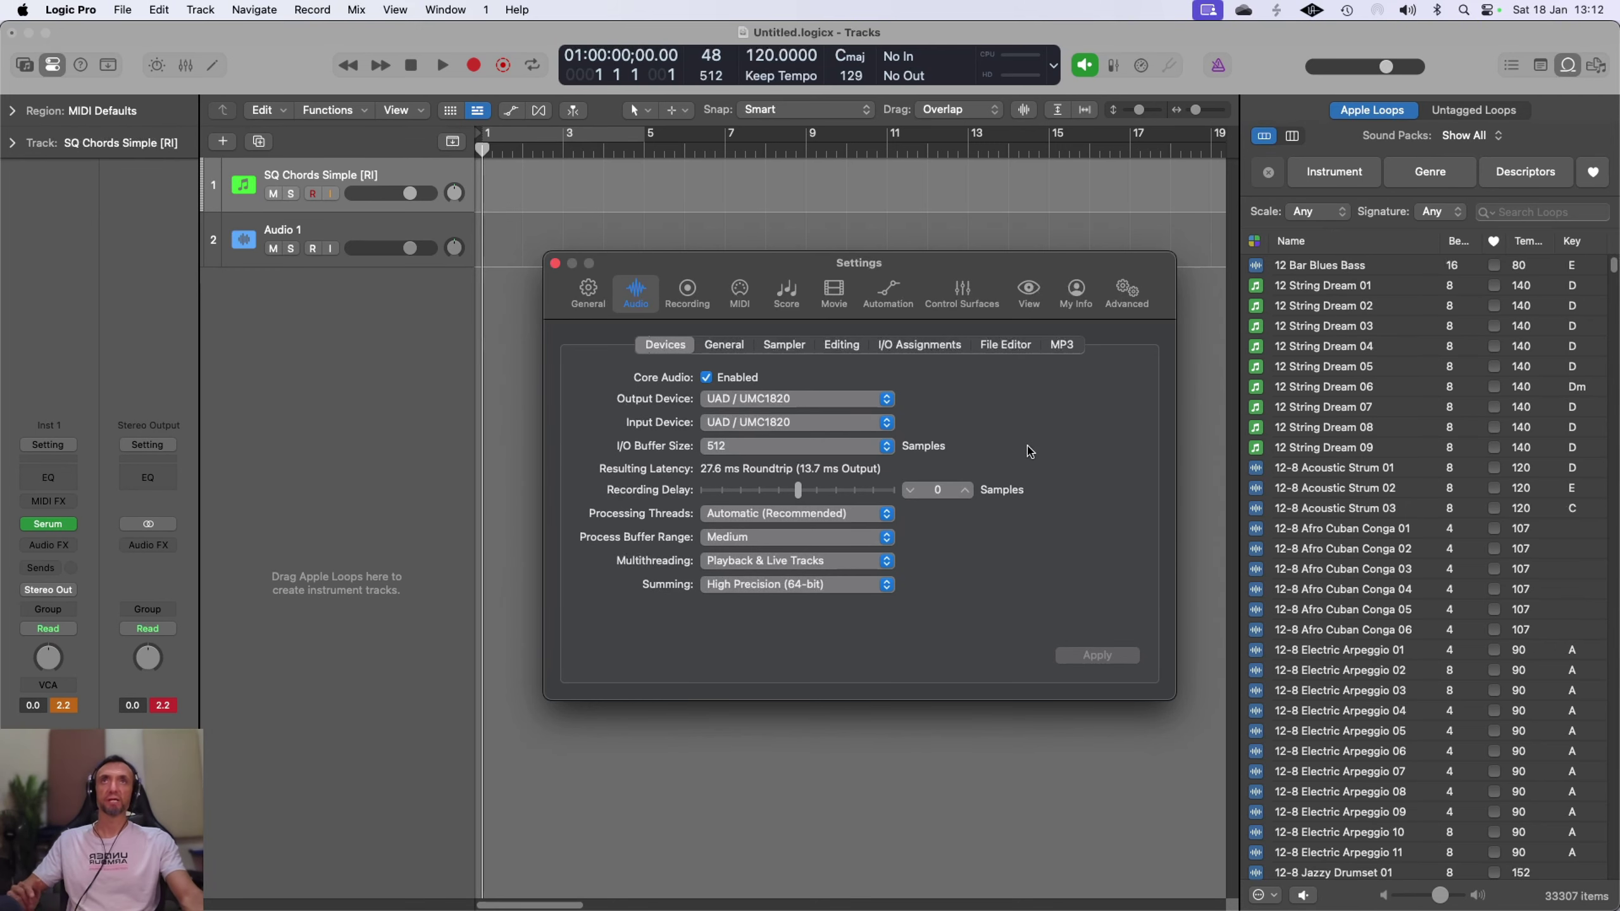
pyautogui.click(826, 451)
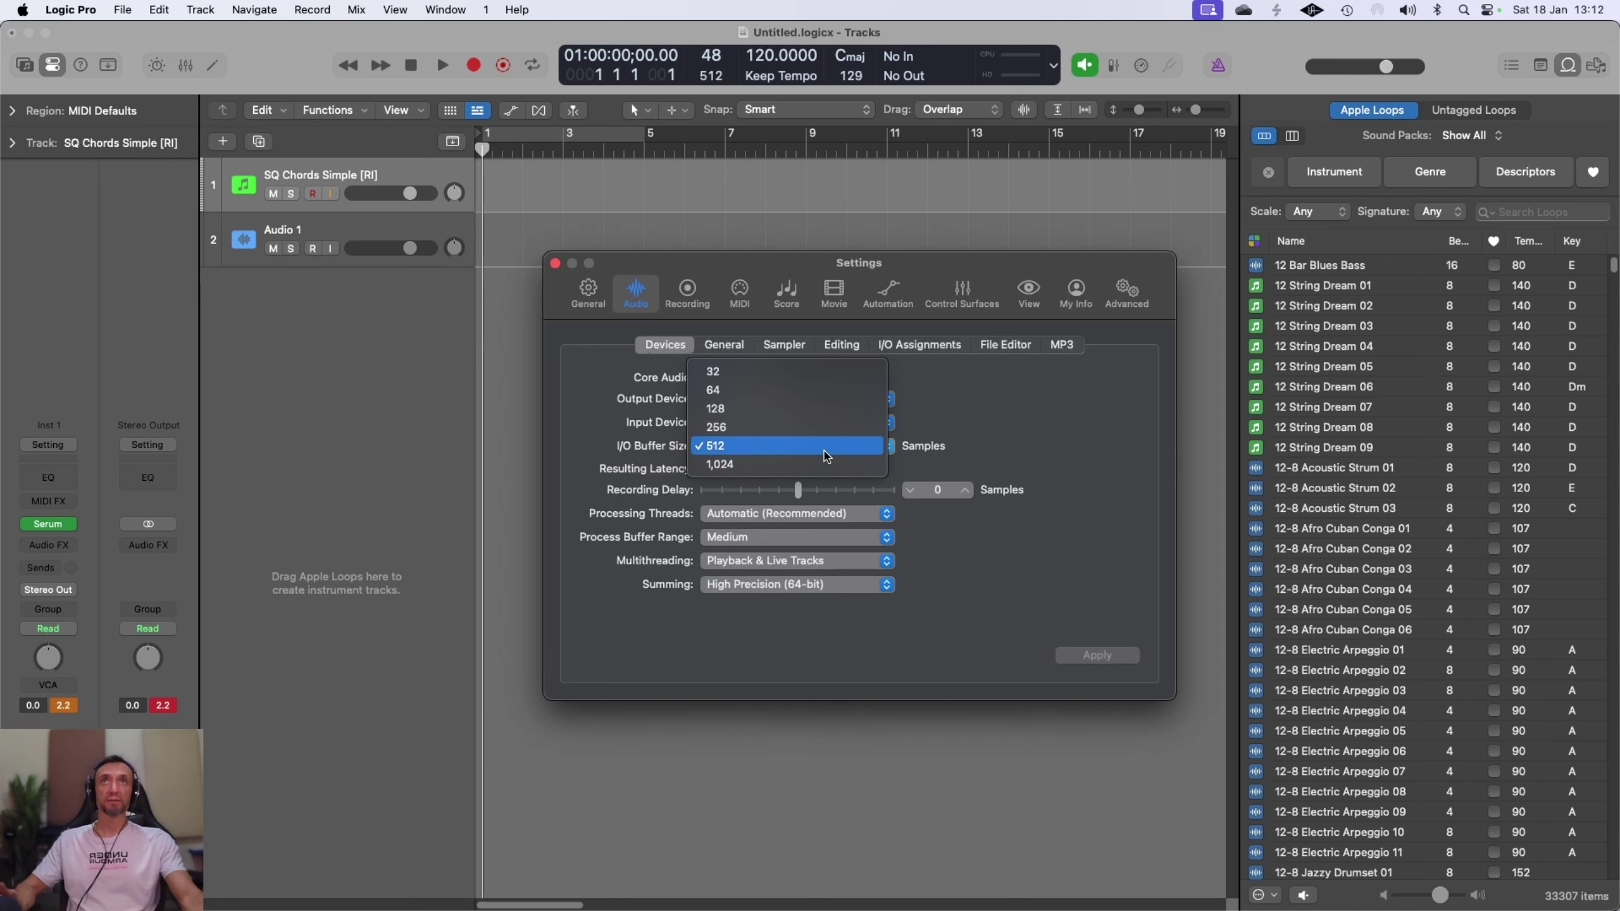
pyautogui.click(1001, 440)
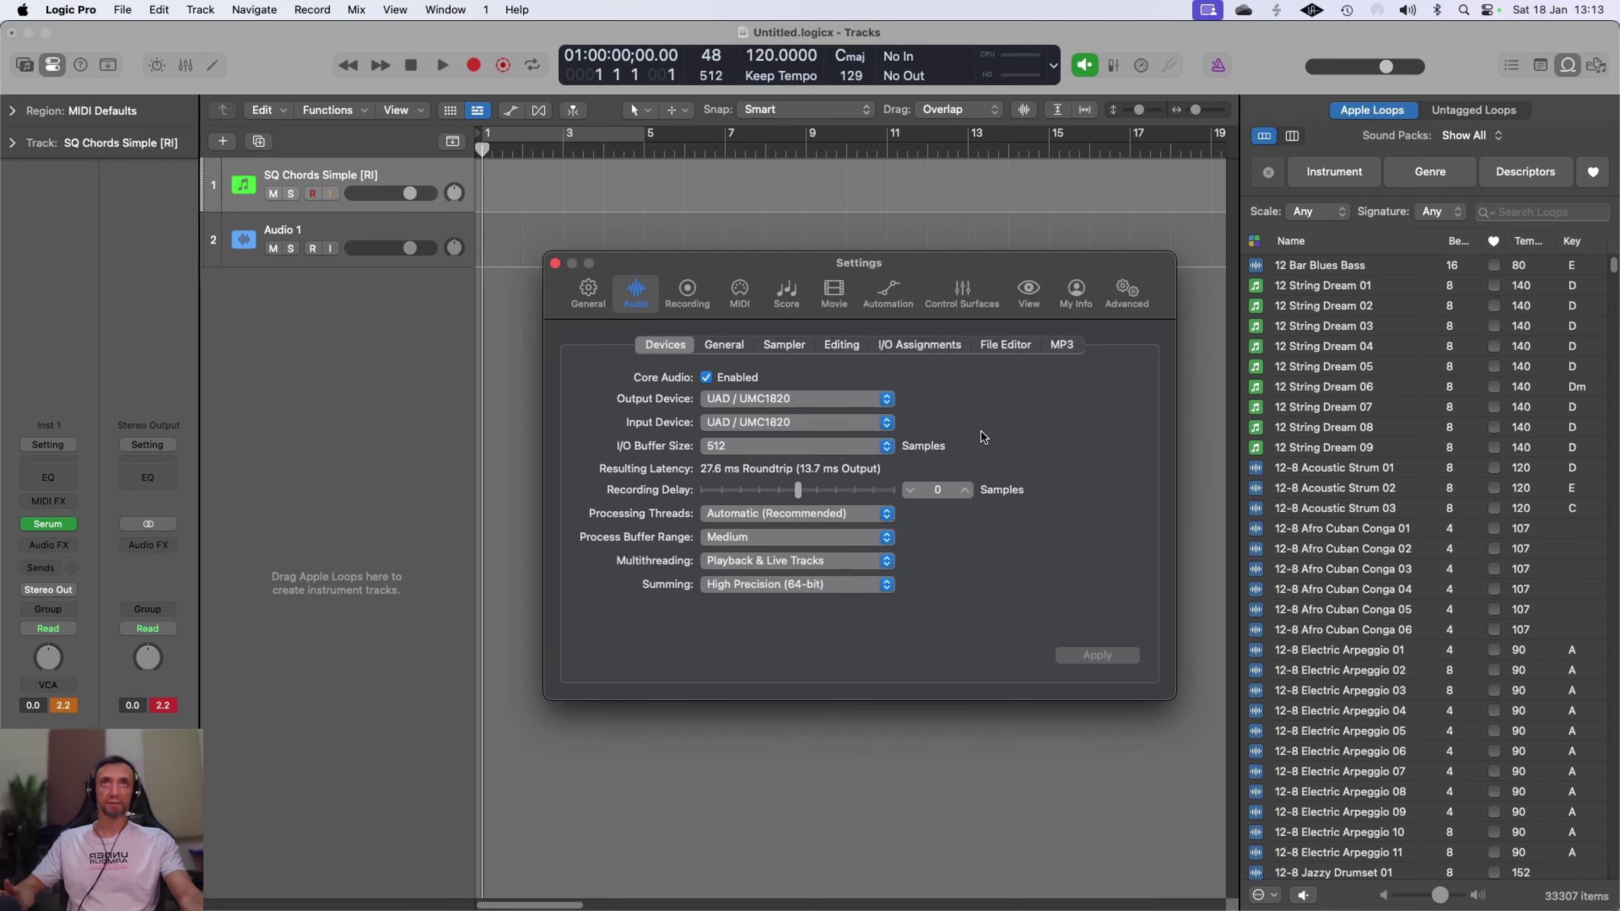
pyautogui.click(801, 446)
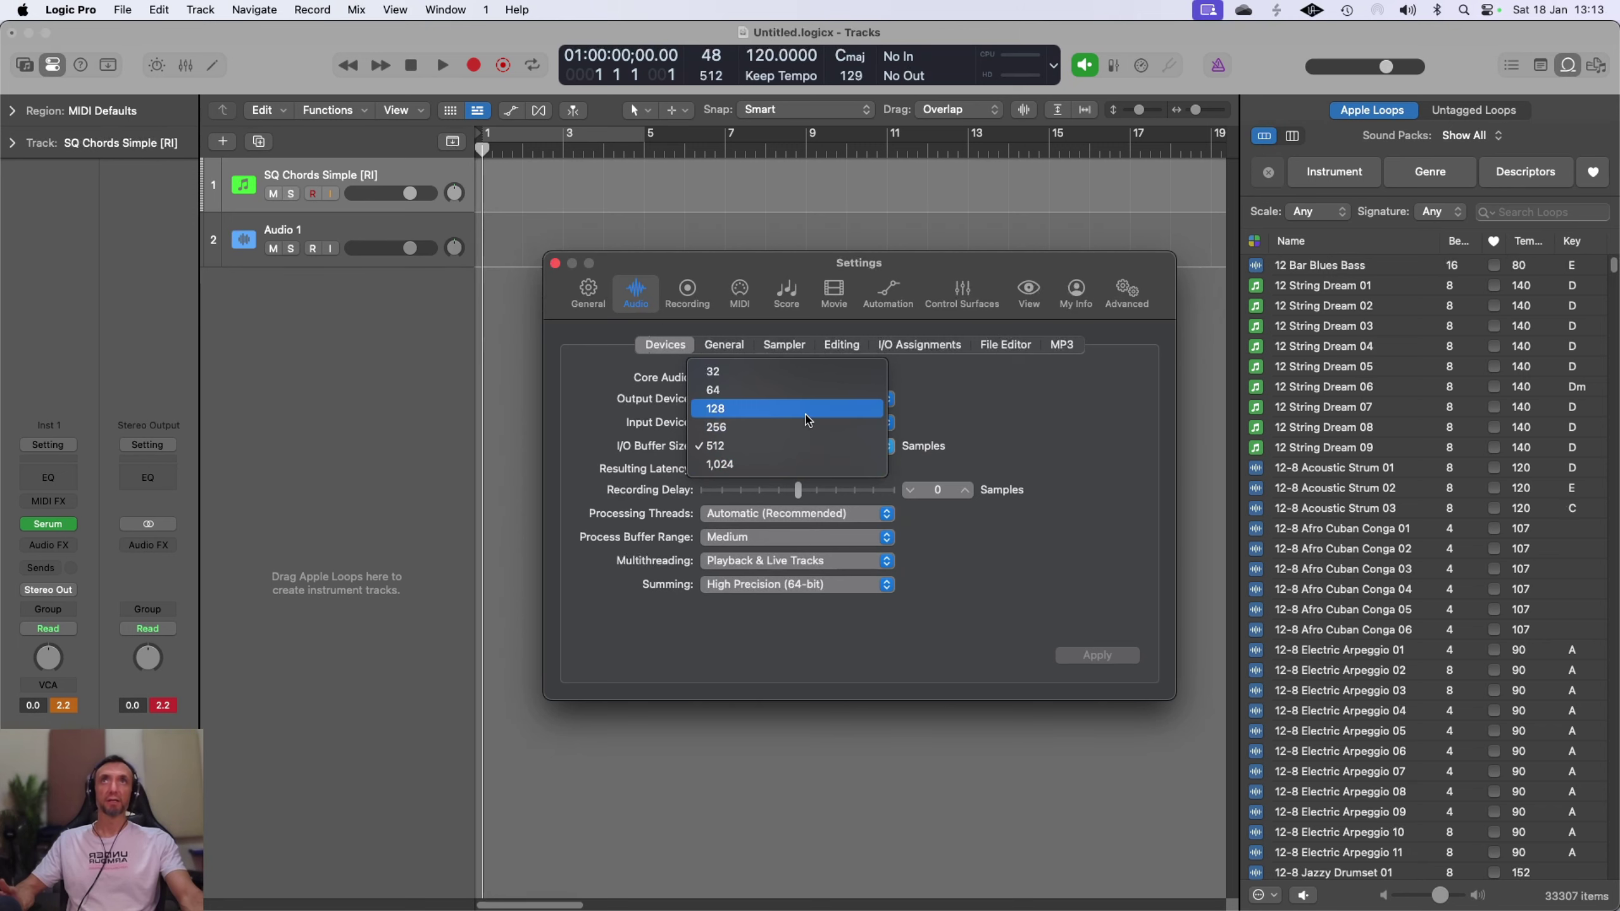
pyautogui.click(995, 411)
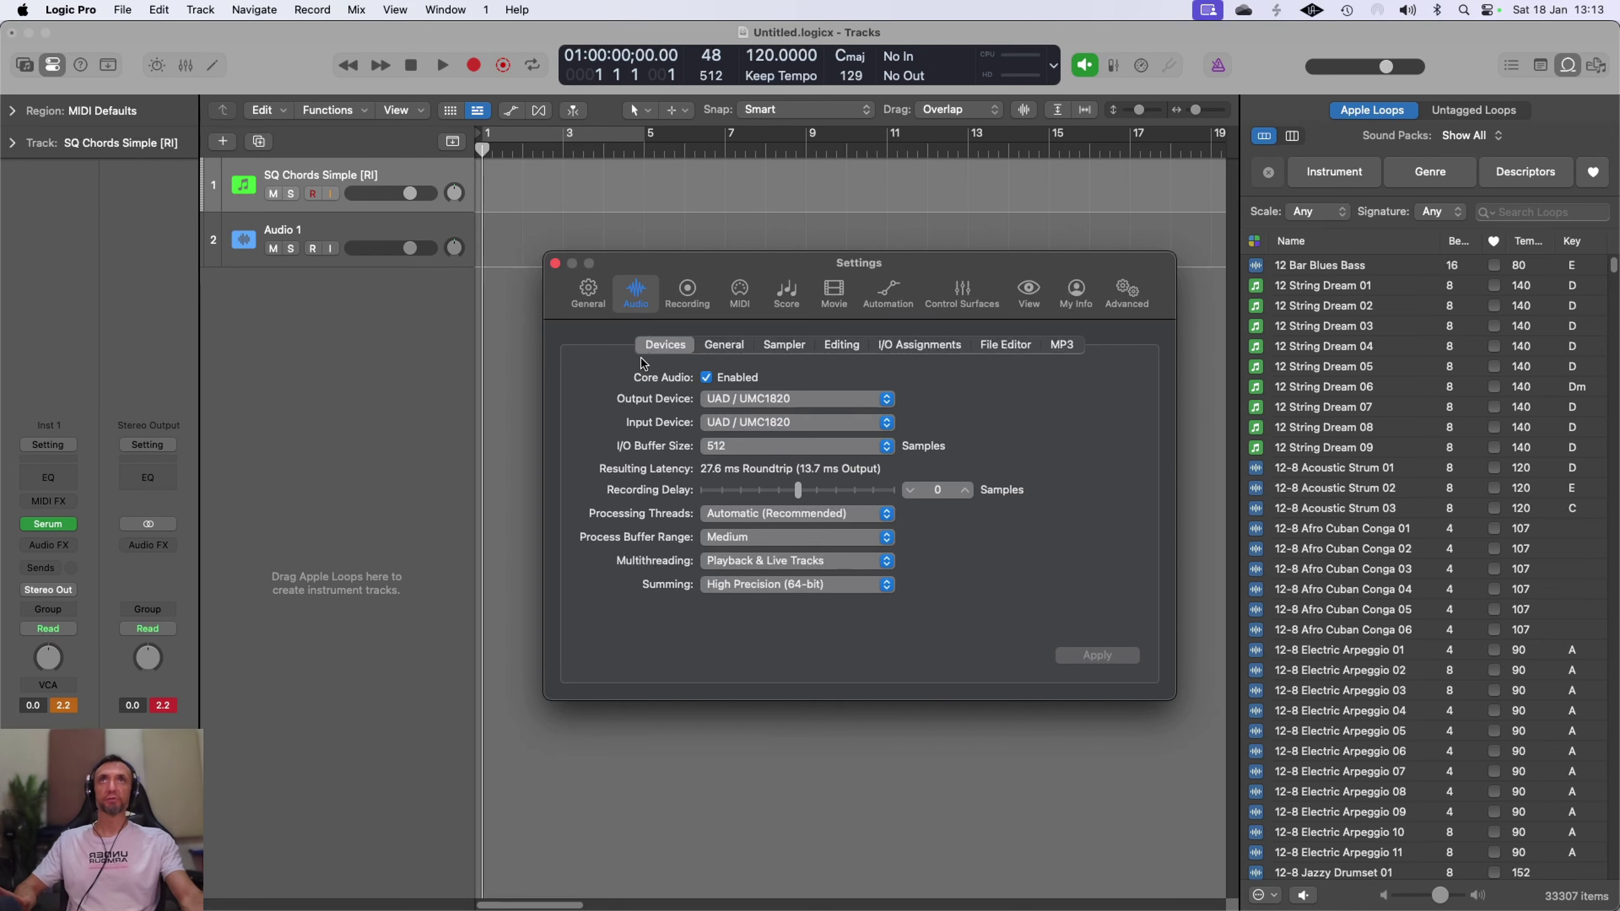
# Review the list of MIDI input devices in the MIDI settings and close the settings window
pyautogui.click(737, 300)
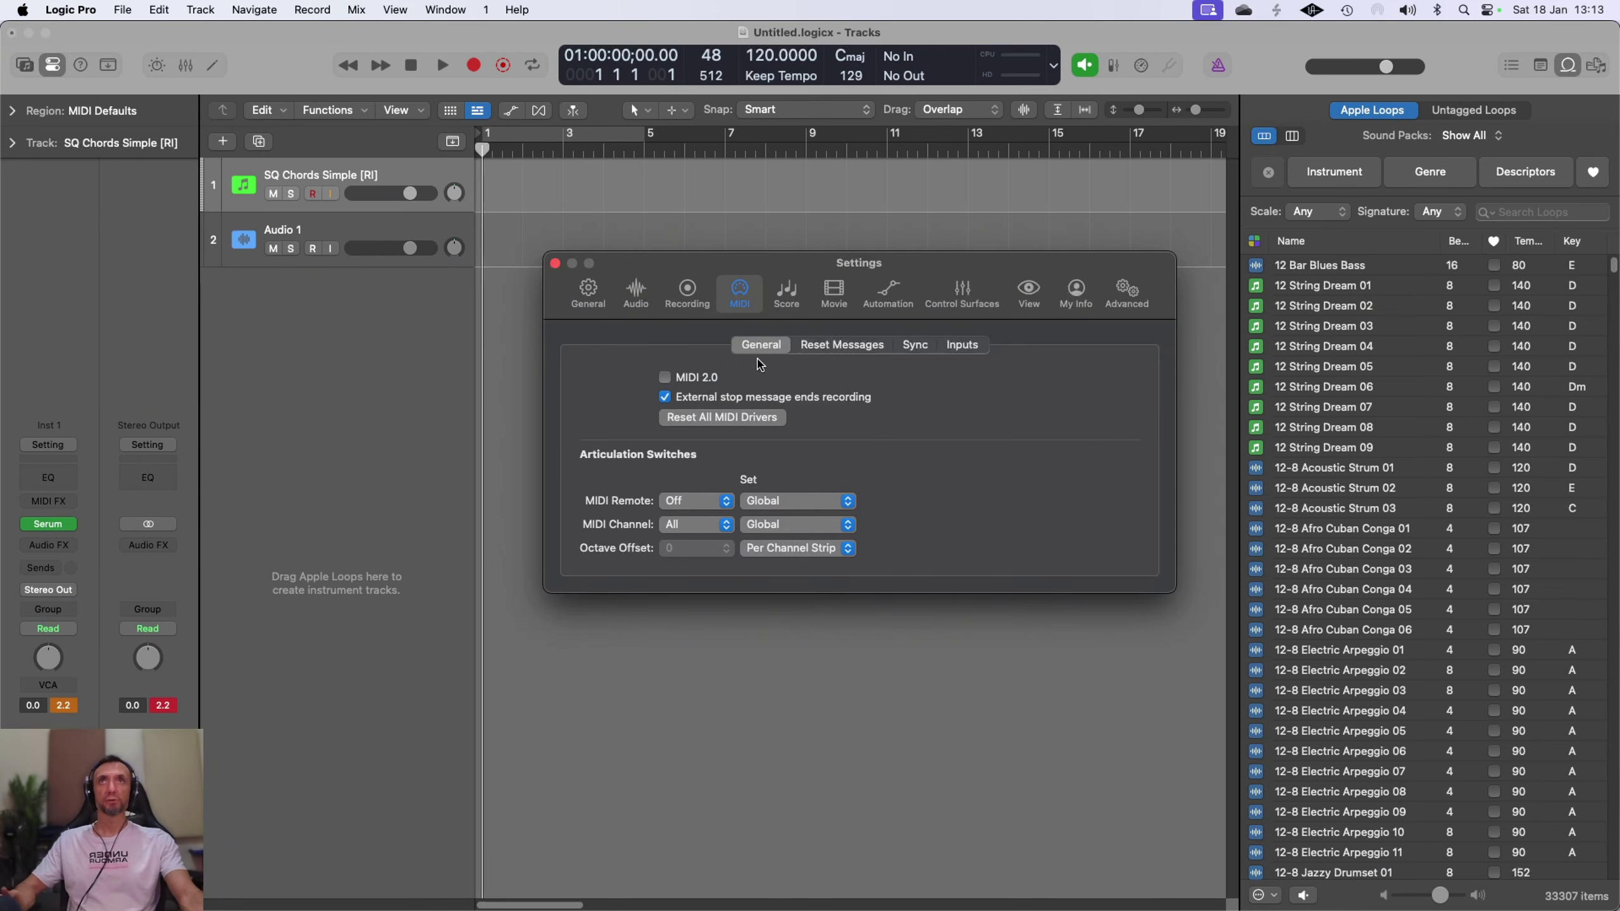
pyautogui.click(962, 348)
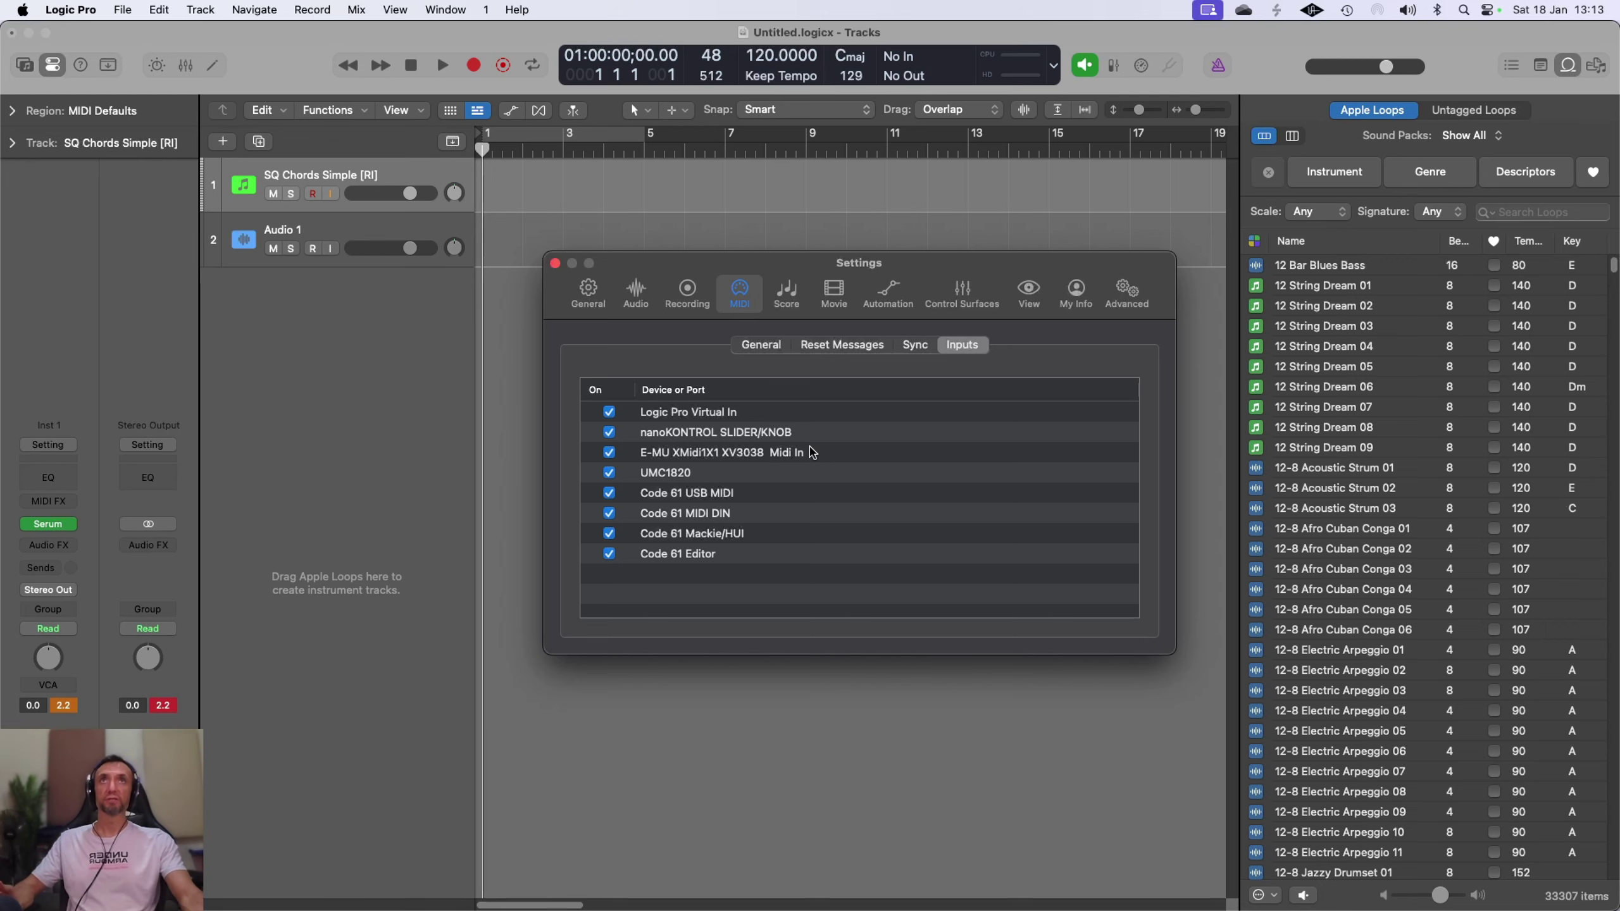
pyautogui.click(555, 264)
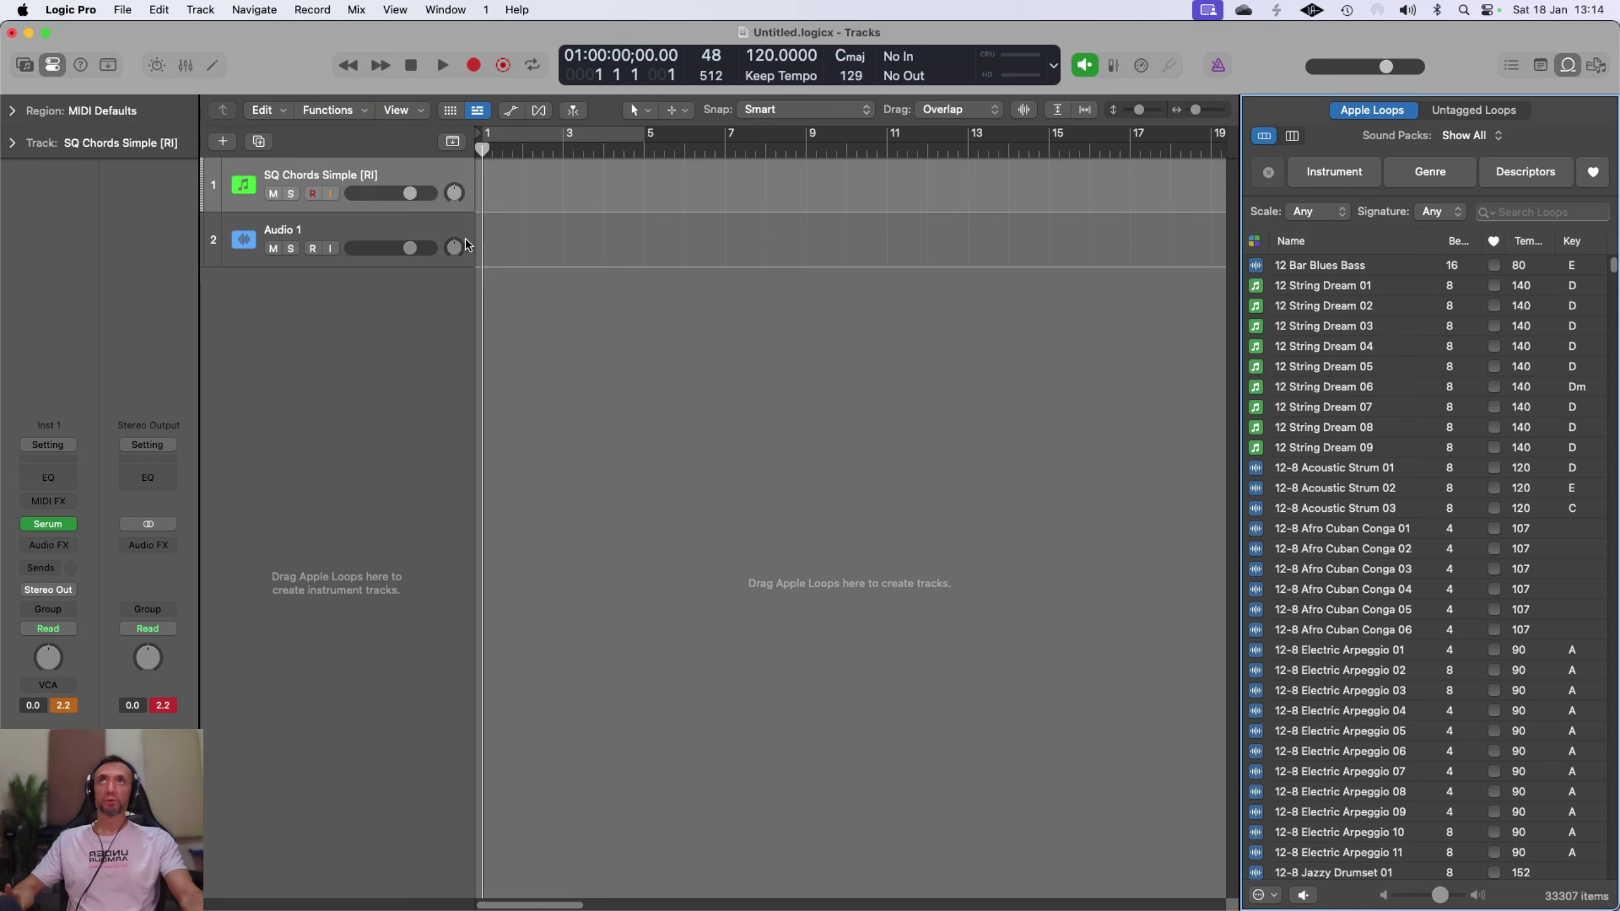
# Play the empty project from bar 1 for a few bars and stop playback
pyautogui.moveTo(482, 152)
pyautogui.mouseDown()
pyautogui.moveTo(635, 153)
pyautogui.moveTo(483, 161)
pyautogui.mouseUp()
pyautogui.click(442, 66)
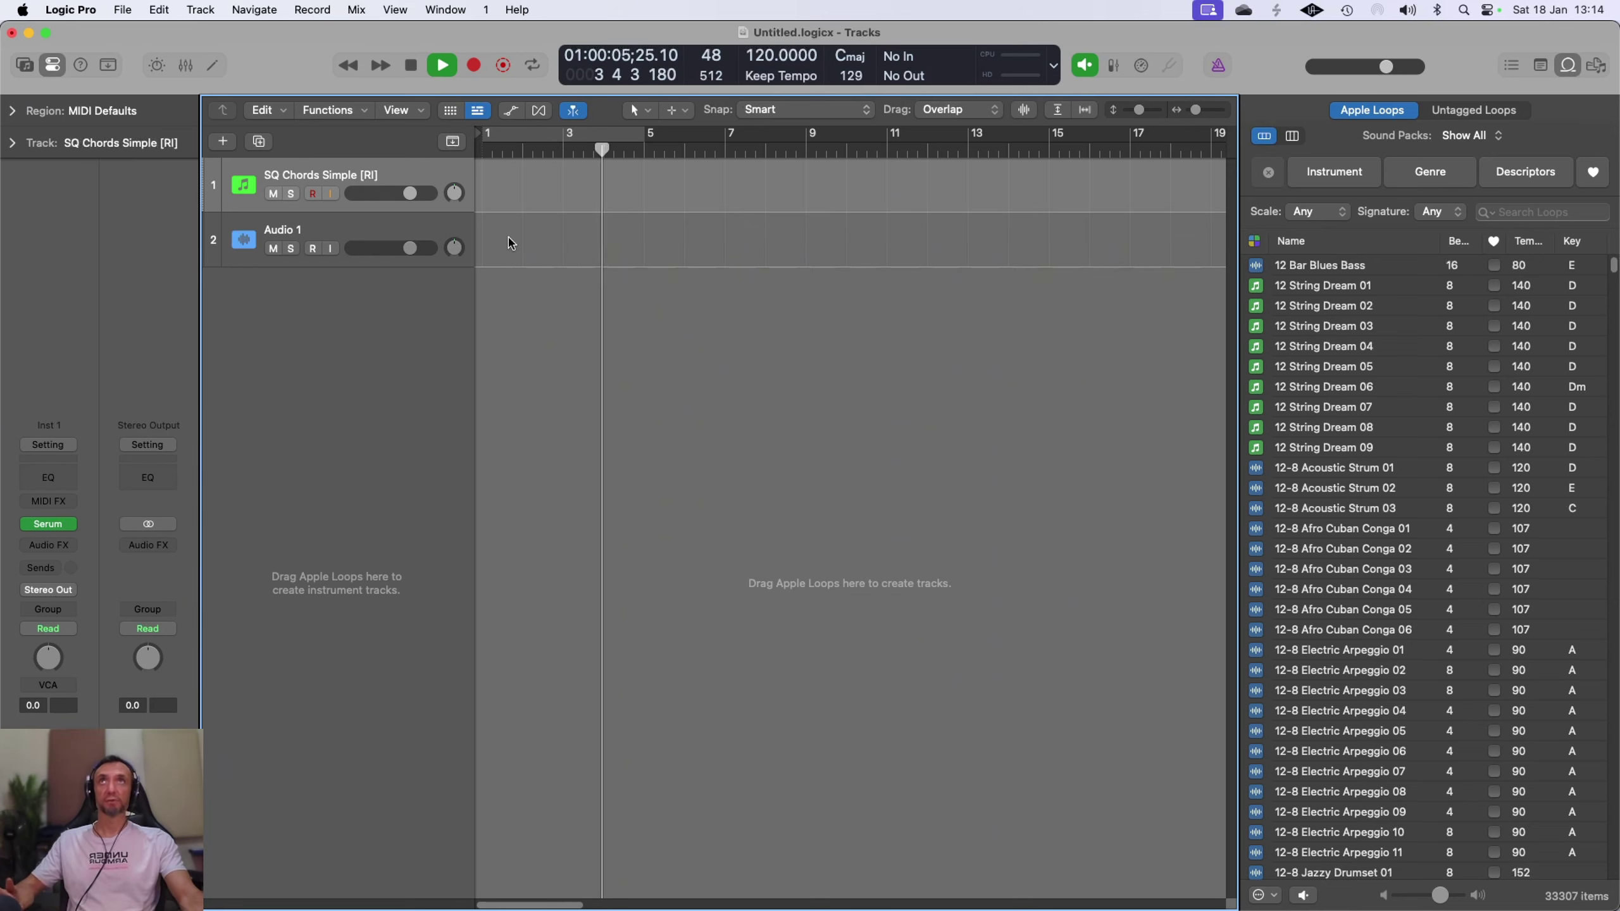
pyautogui.click(411, 66)
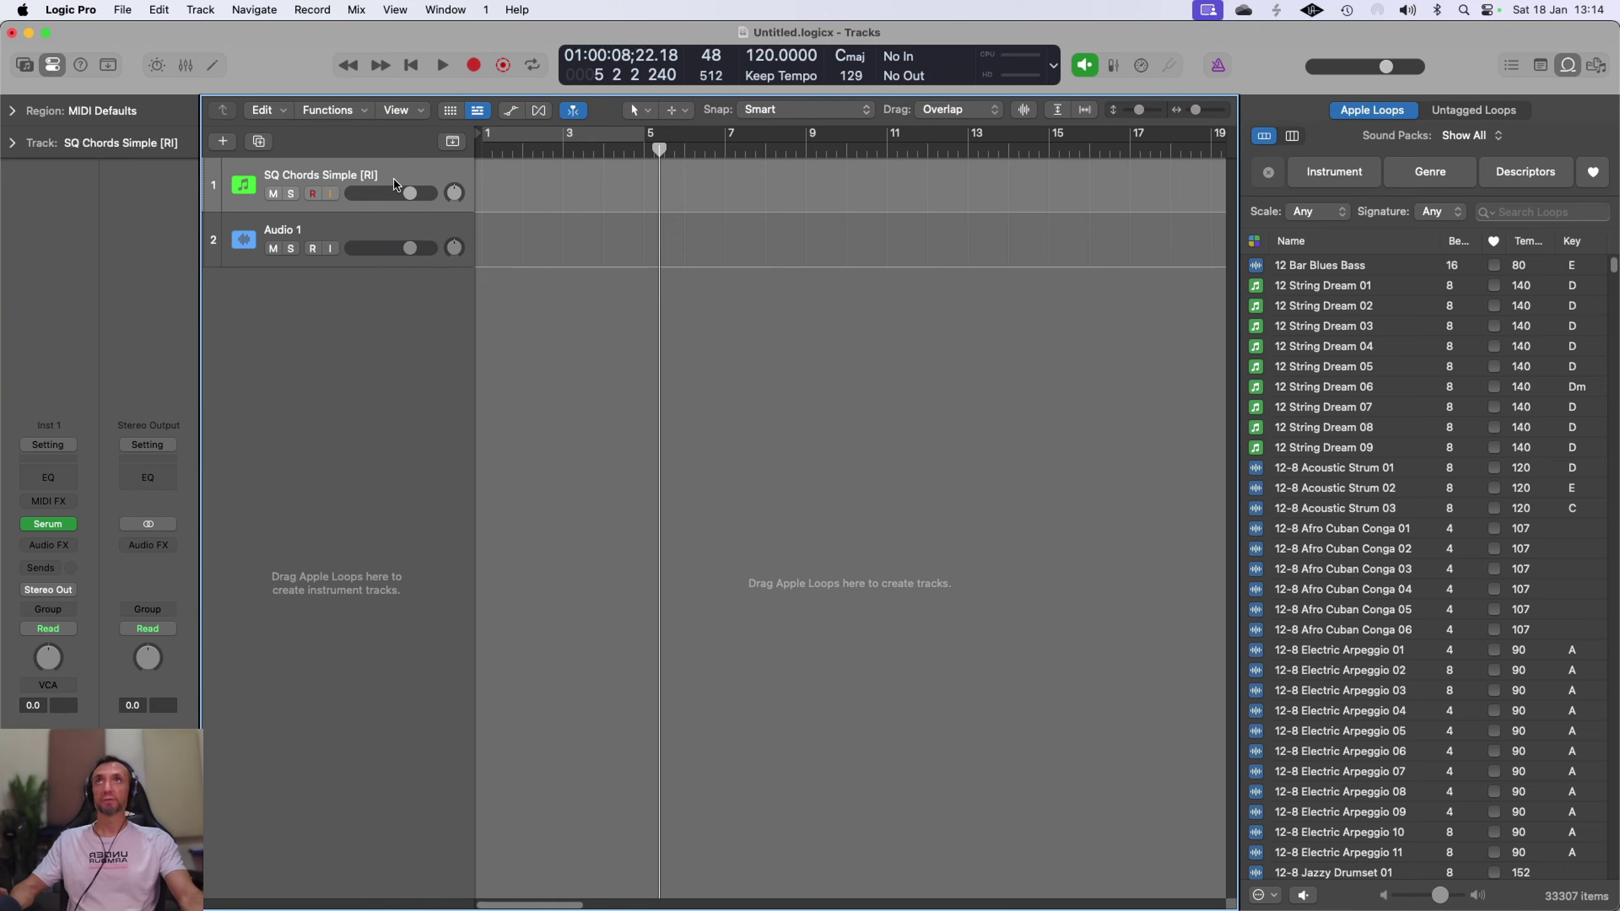
# Select the Audio 1 track, reselect the SQ Chords Simple track and widen the track headers slightly
pyautogui.click(361, 237)
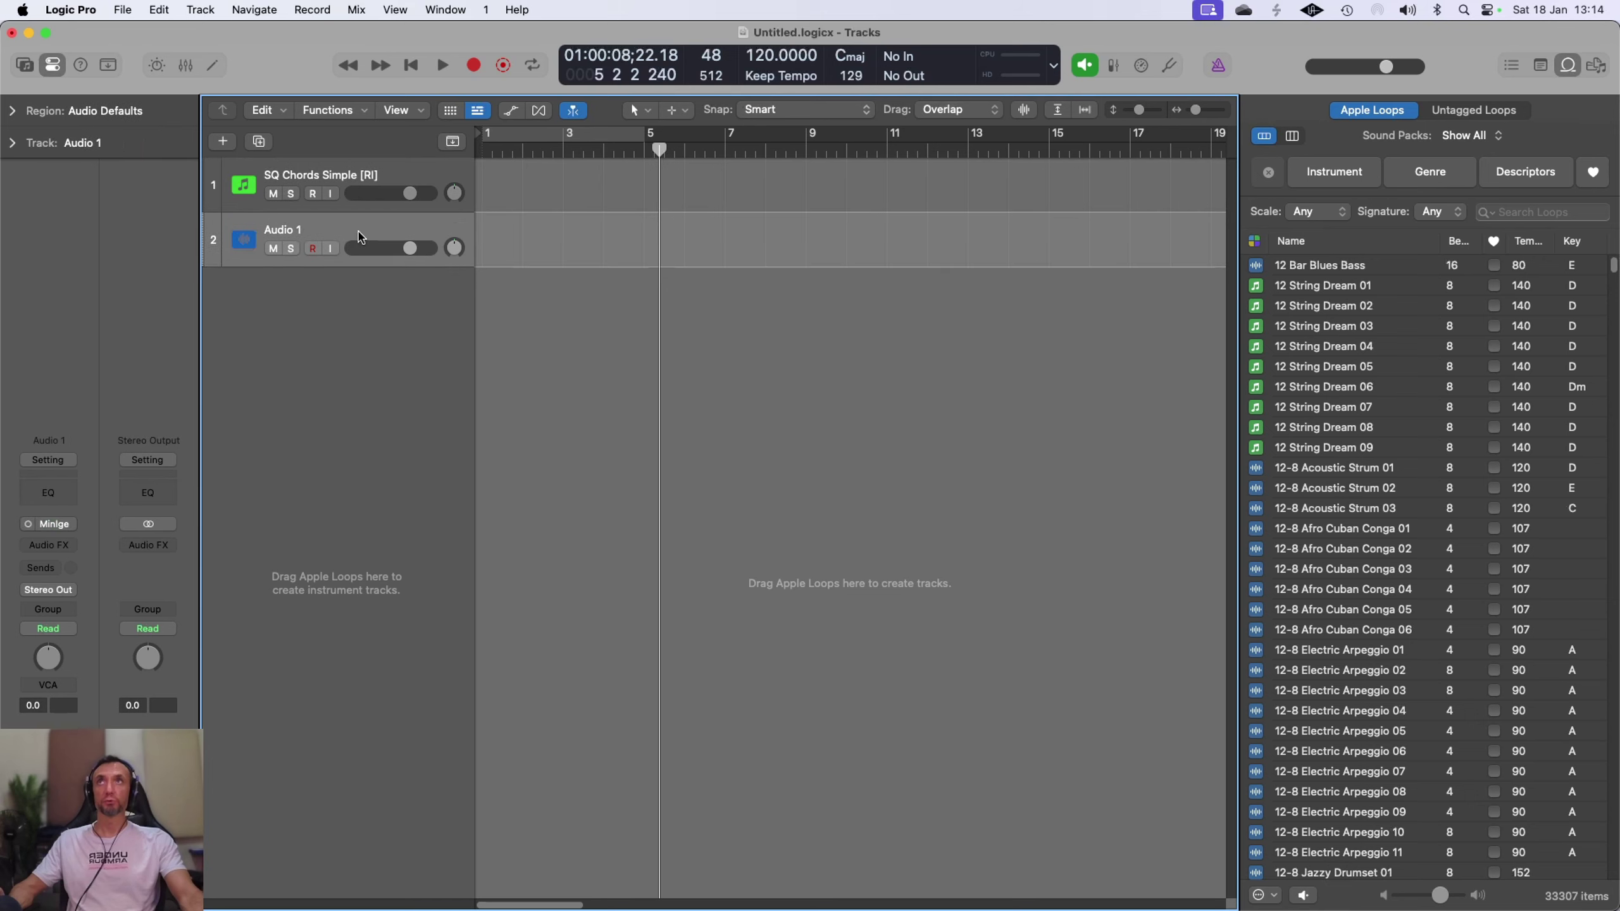
pyautogui.click(401, 179)
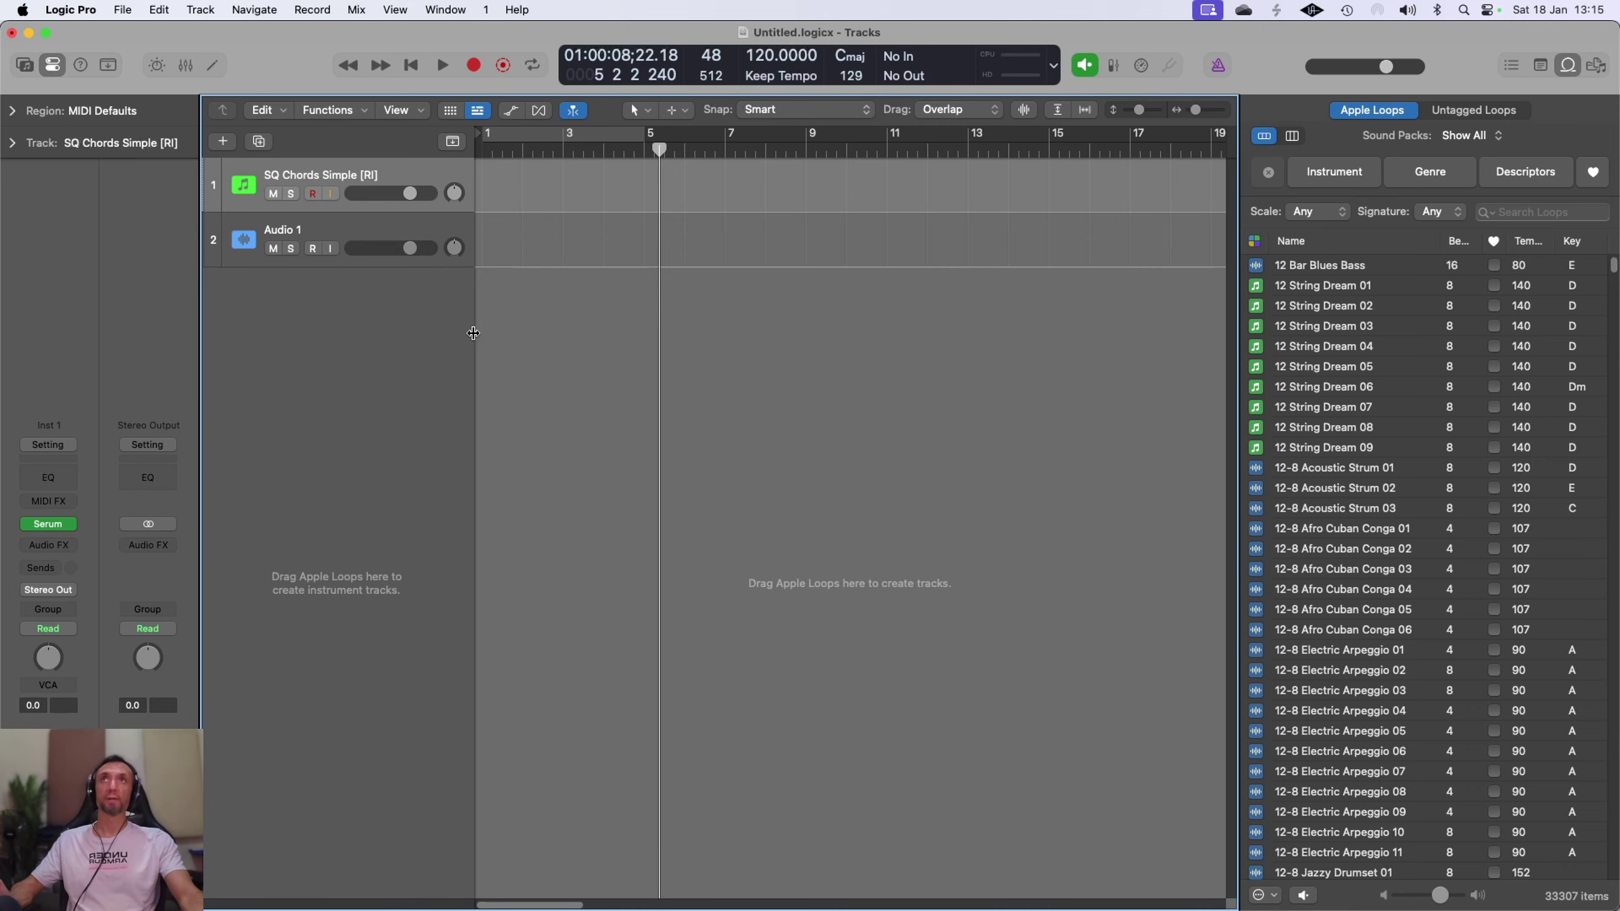
pyautogui.moveTo(473, 333); pyautogui.dragTo(499, 331)
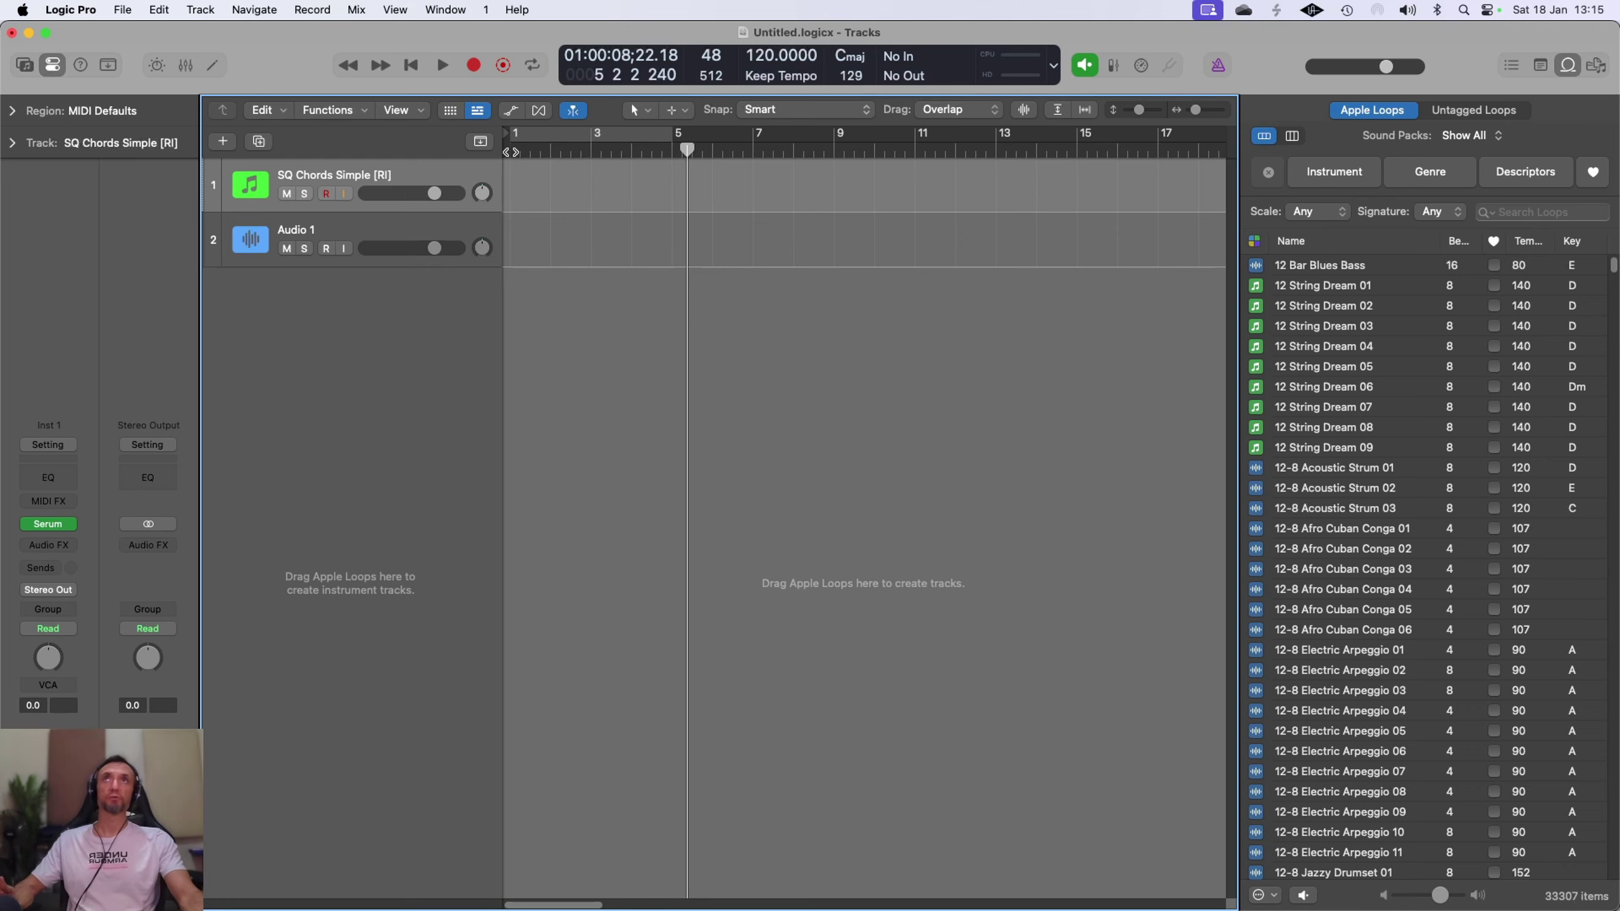
# Try the horizontal zoom, settling on about ten bars across the timeline, and return the playhead to bar 1
pyautogui.moveTo(1113, 136); pyautogui.dragTo(1189, 115)
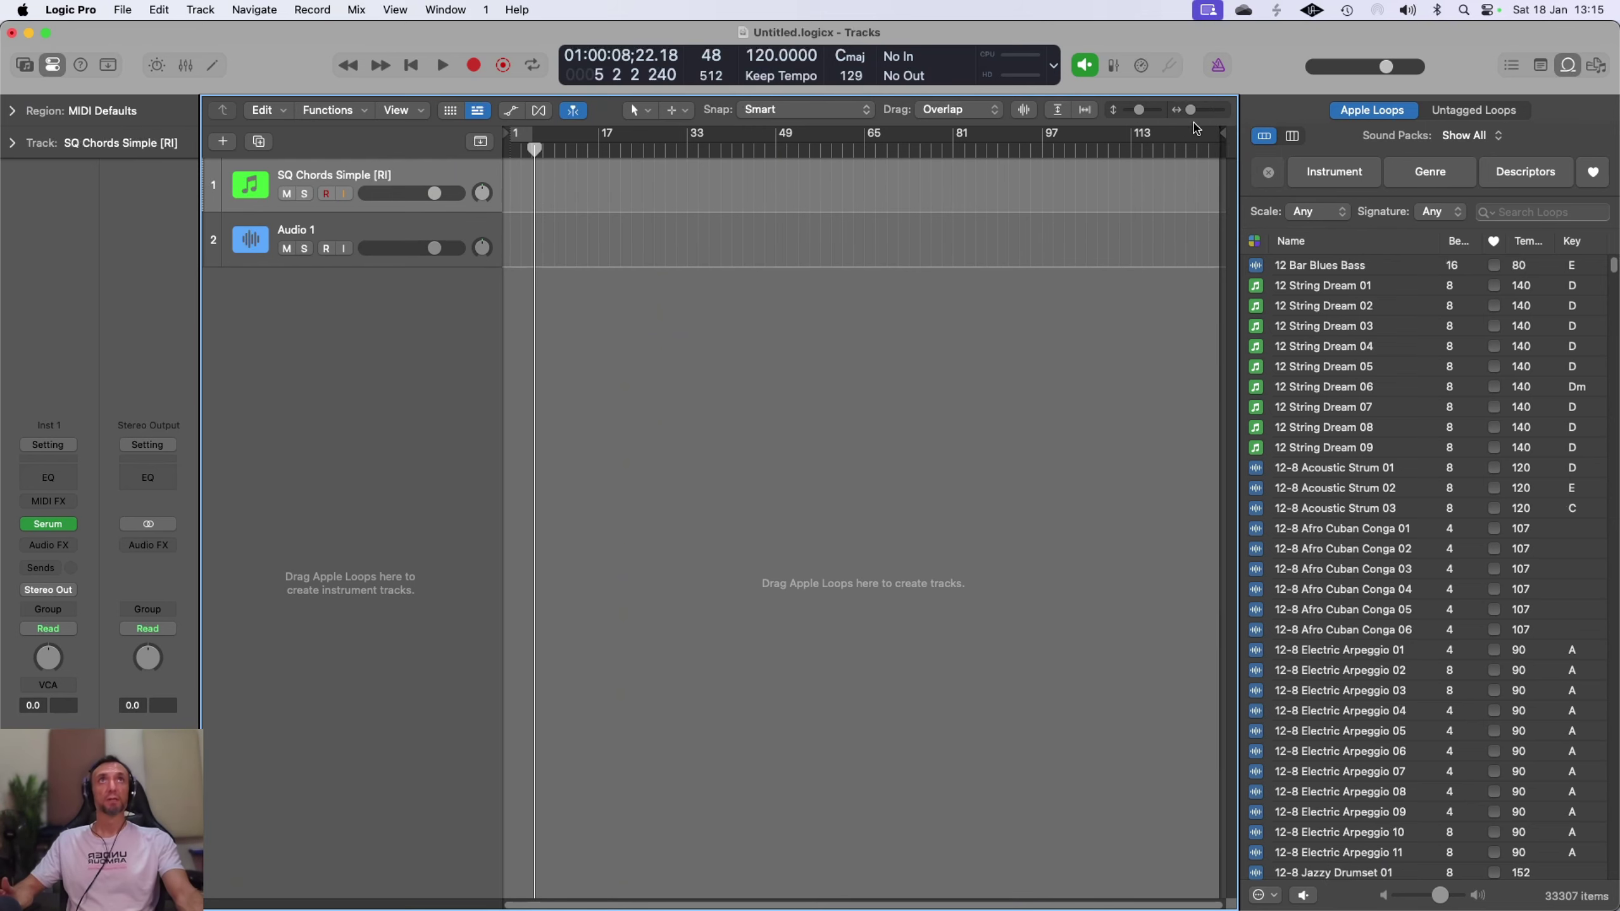
pyautogui.moveTo(1196, 116); pyautogui.dragTo(1214, 118)
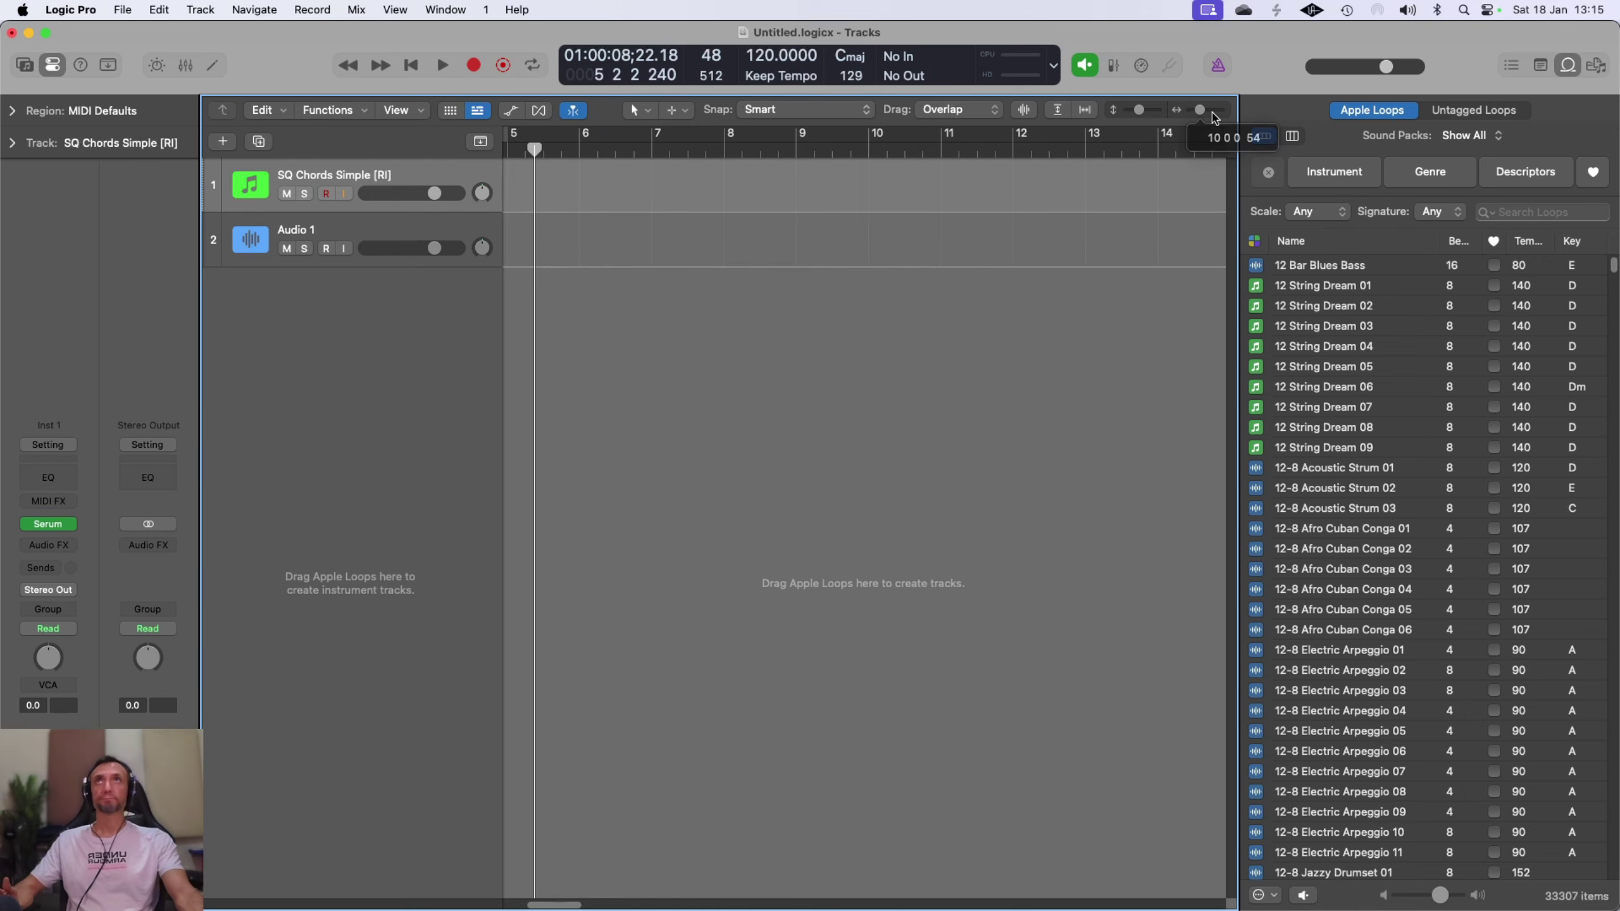
pyautogui.click(419, 70)
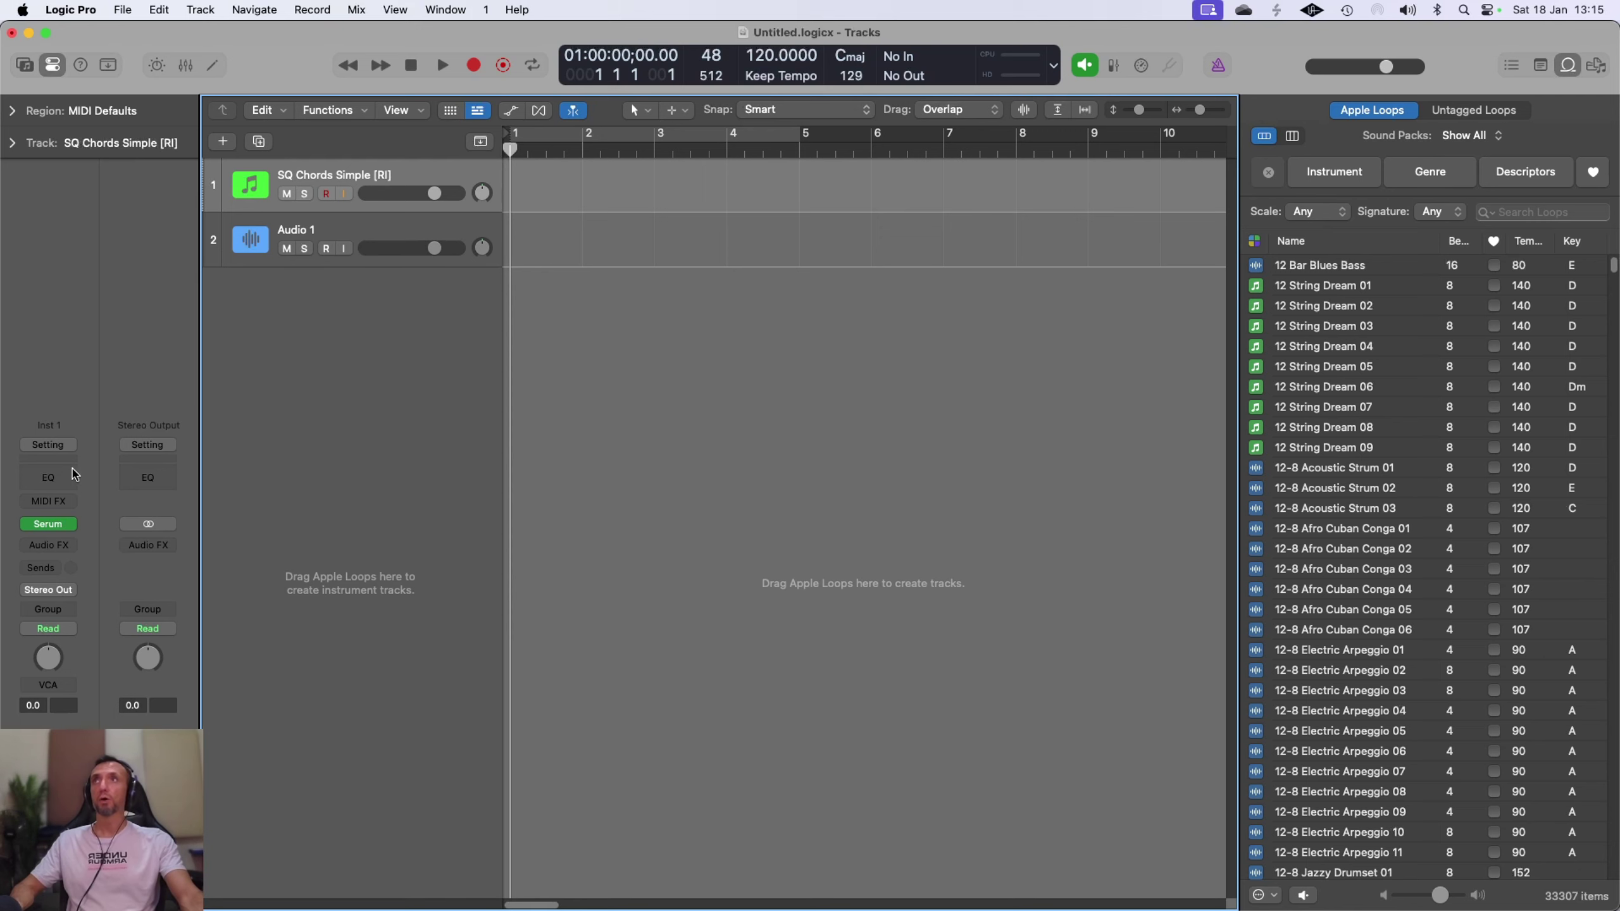
# Open the Serum instrument of the SQ Chords Simple track fully in view and look through its preset categories
pyautogui.moveTo(57, 522)
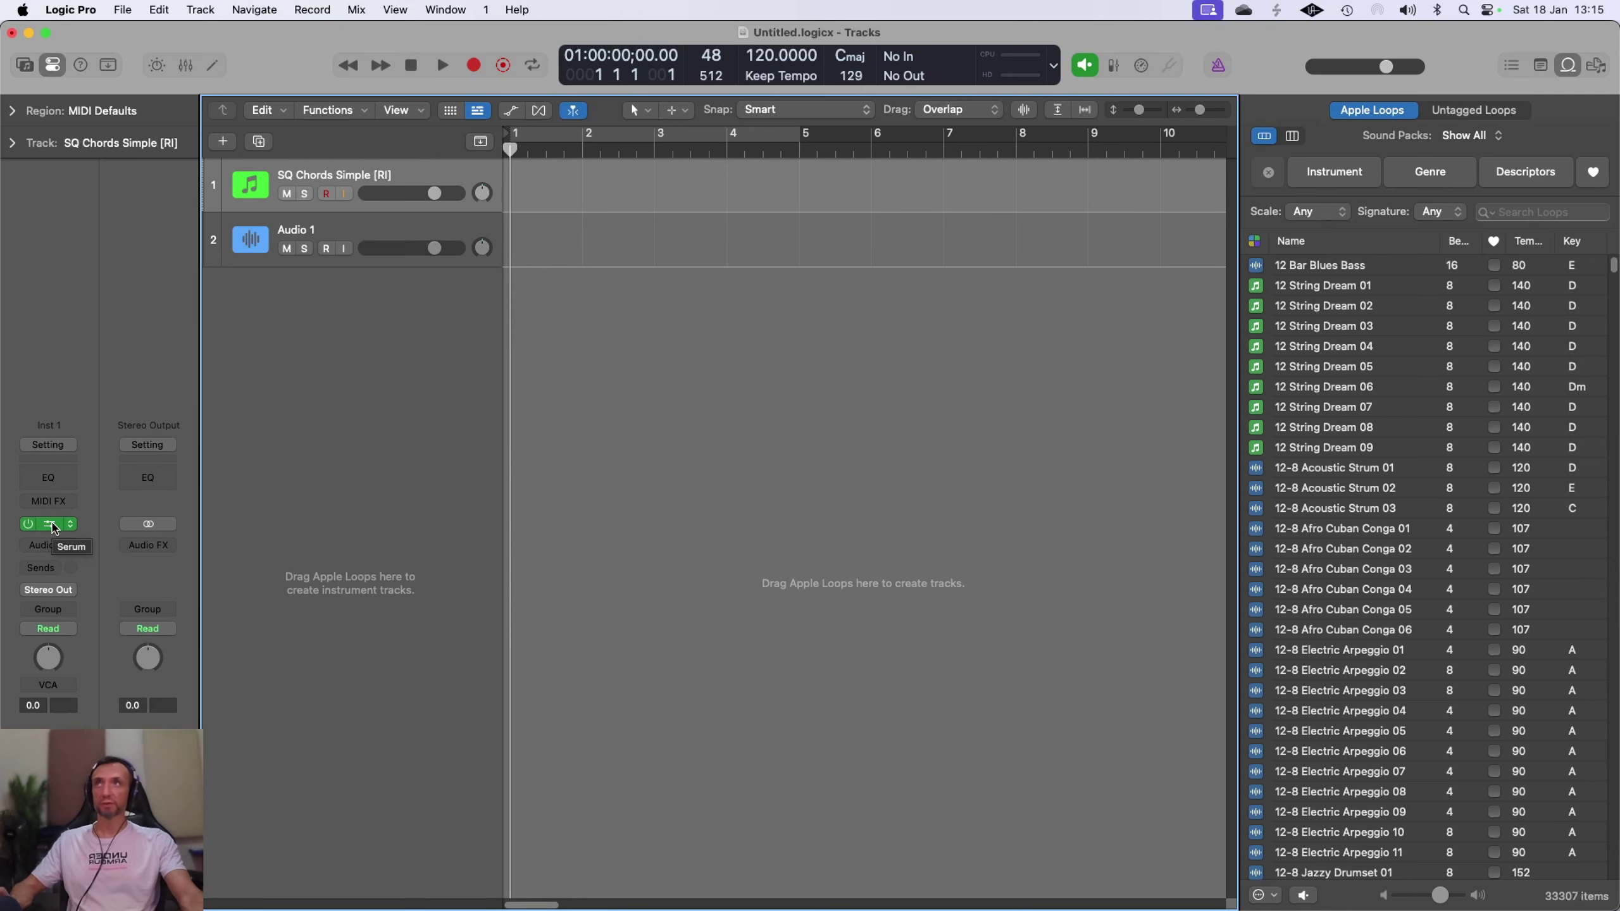
pyautogui.click(55, 524)
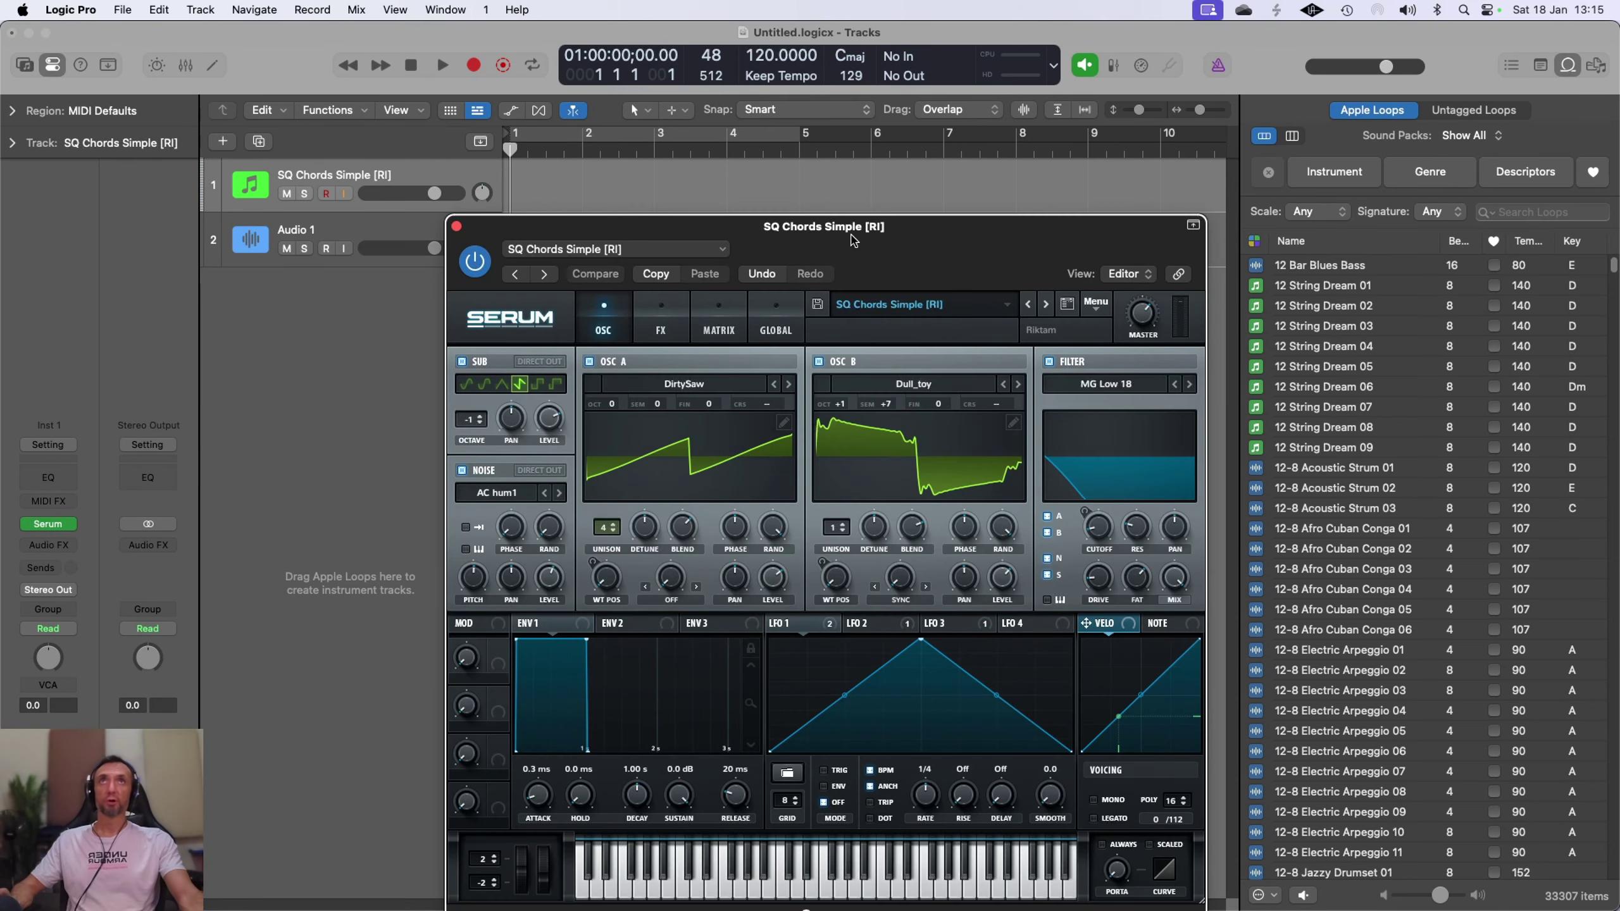
pyautogui.moveTo(855, 241); pyautogui.dragTo(876, 150)
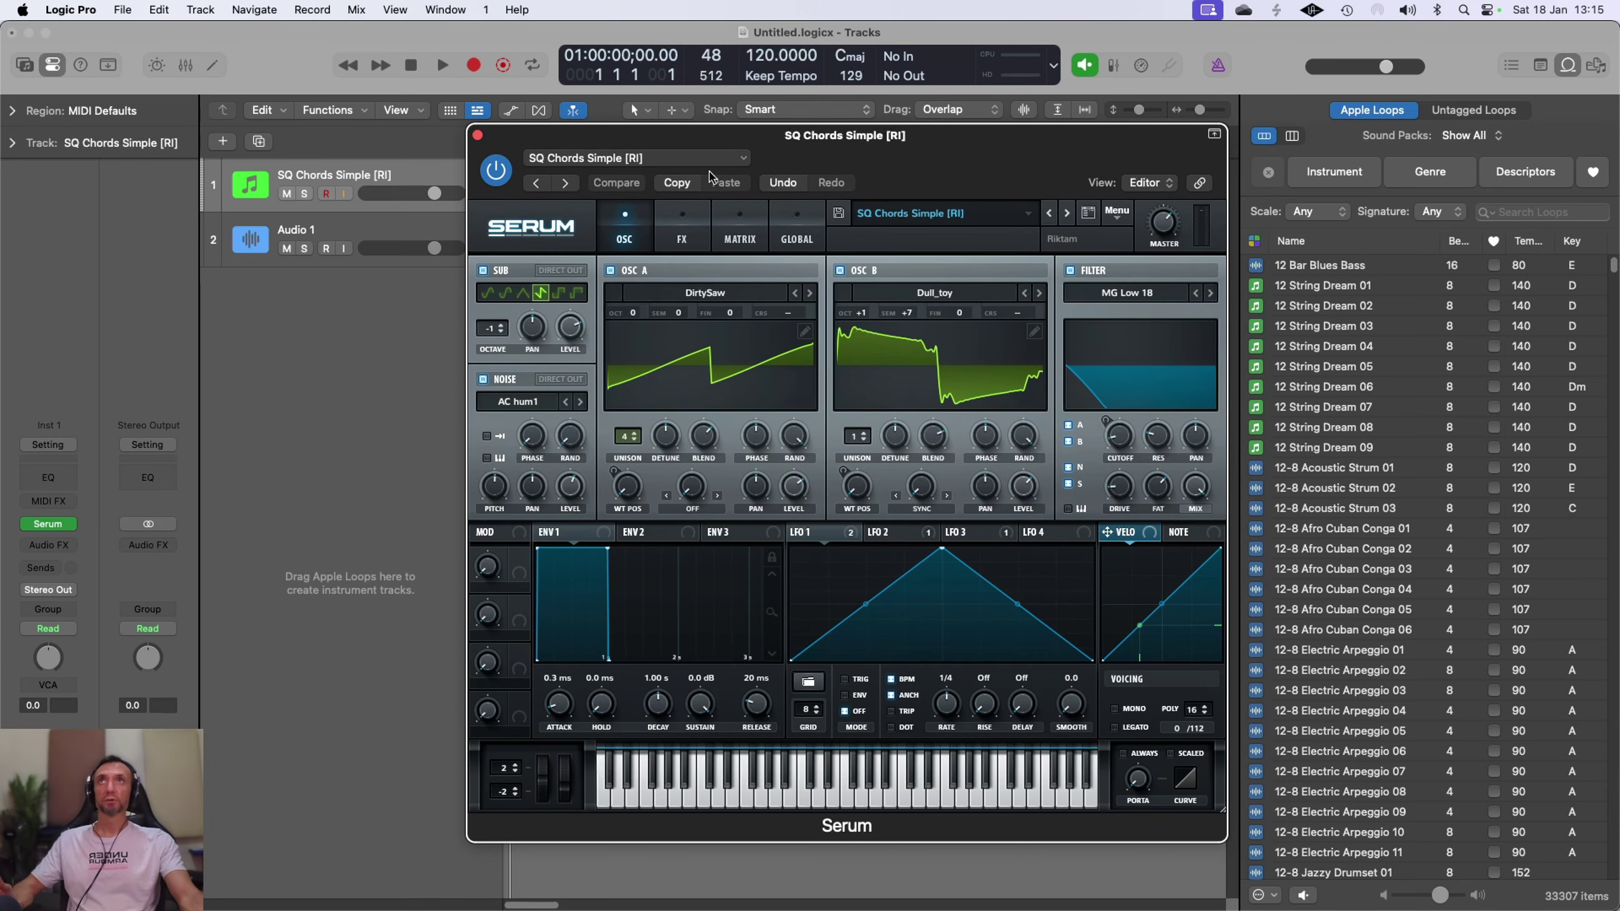
pyautogui.click(932, 219)
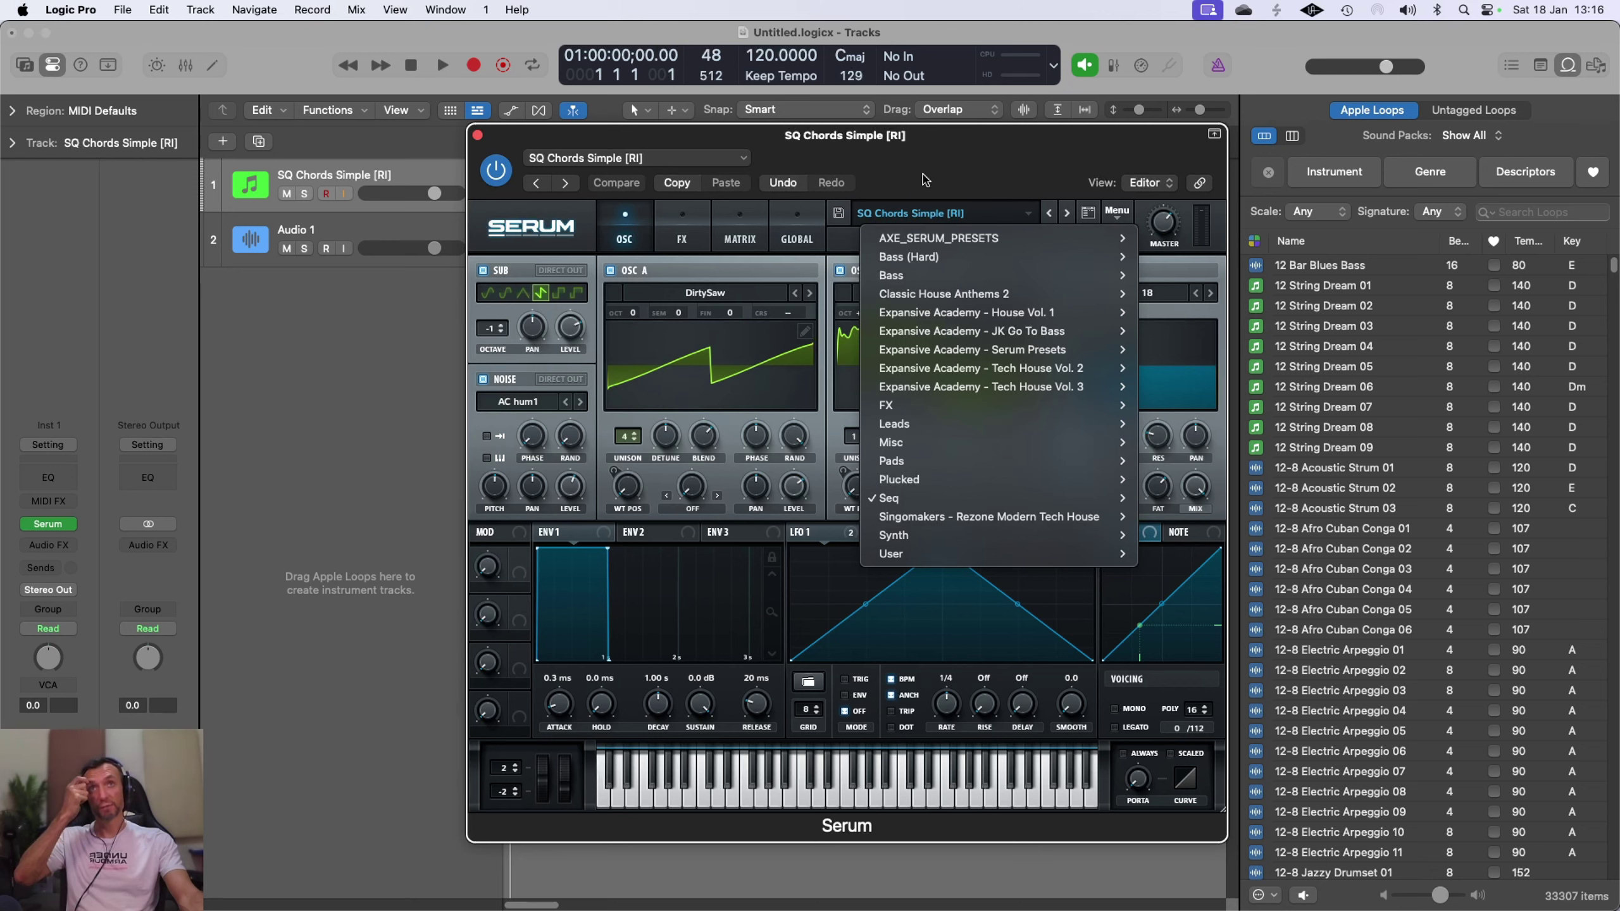
pyautogui.click(921, 183)
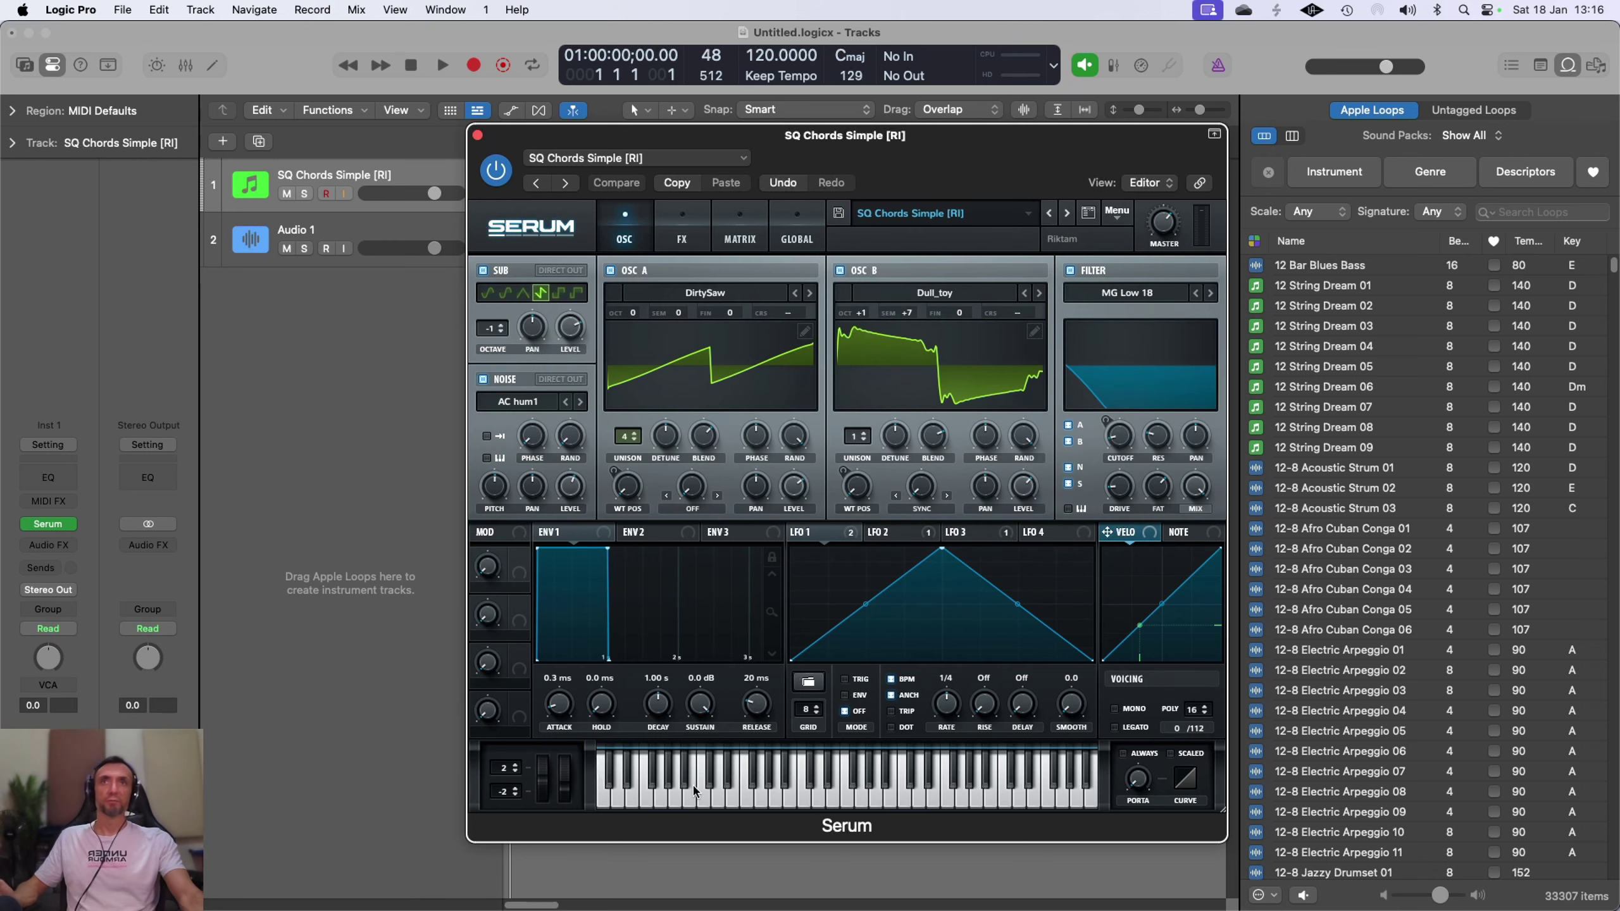
# Audition two notes on Serum's on-screen keyboard and close the plug-in window
pyautogui.click(708, 795)
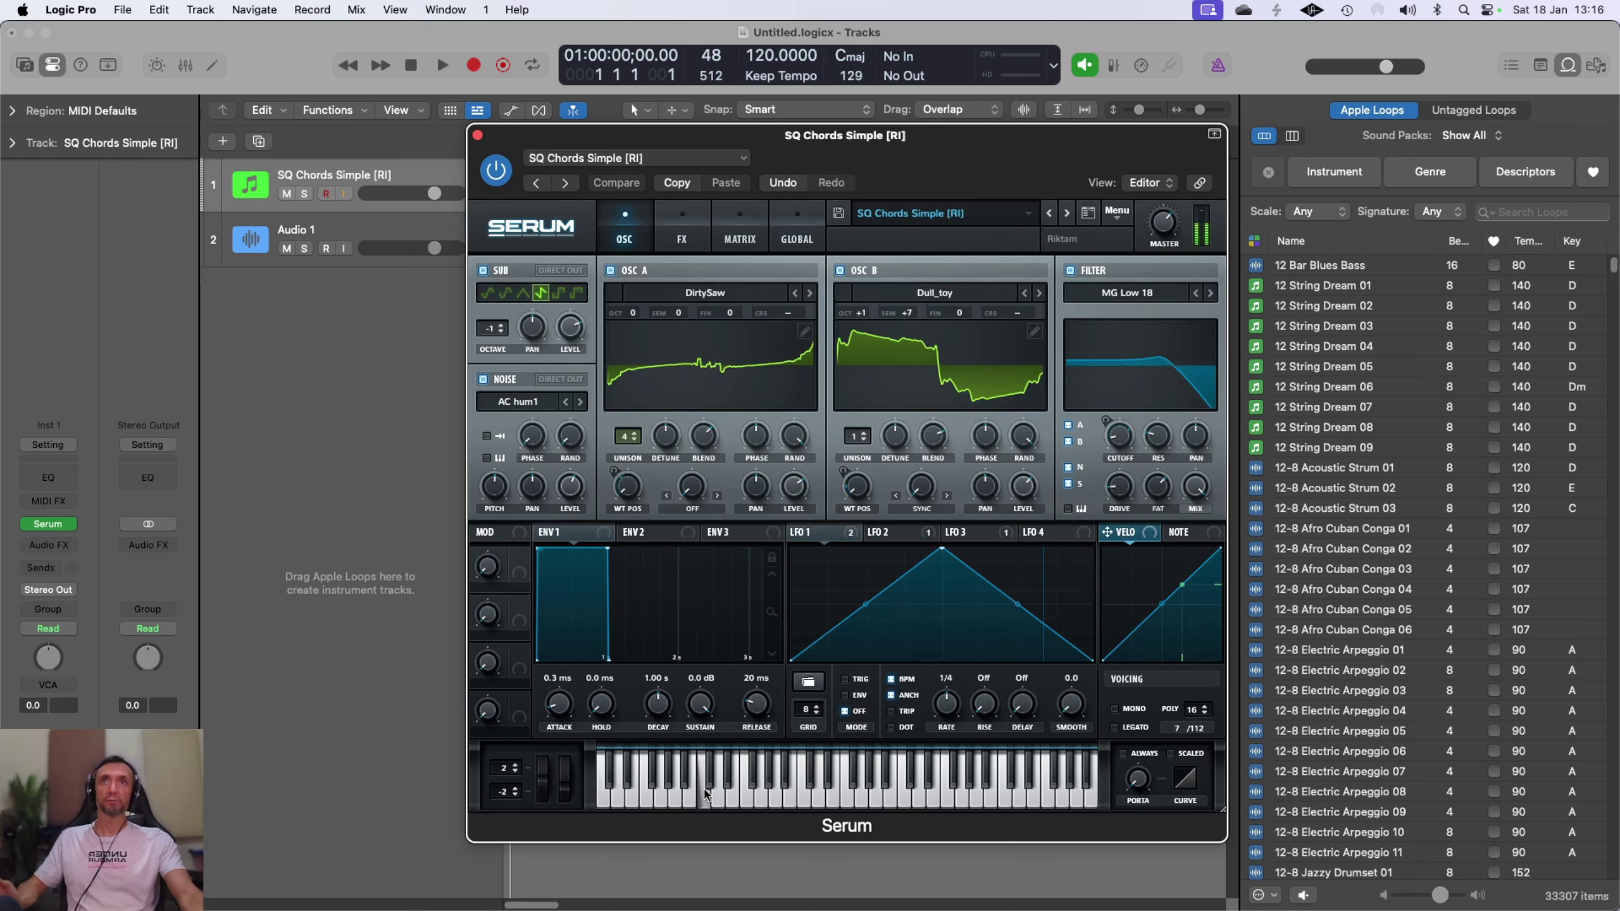
pyautogui.click(858, 796)
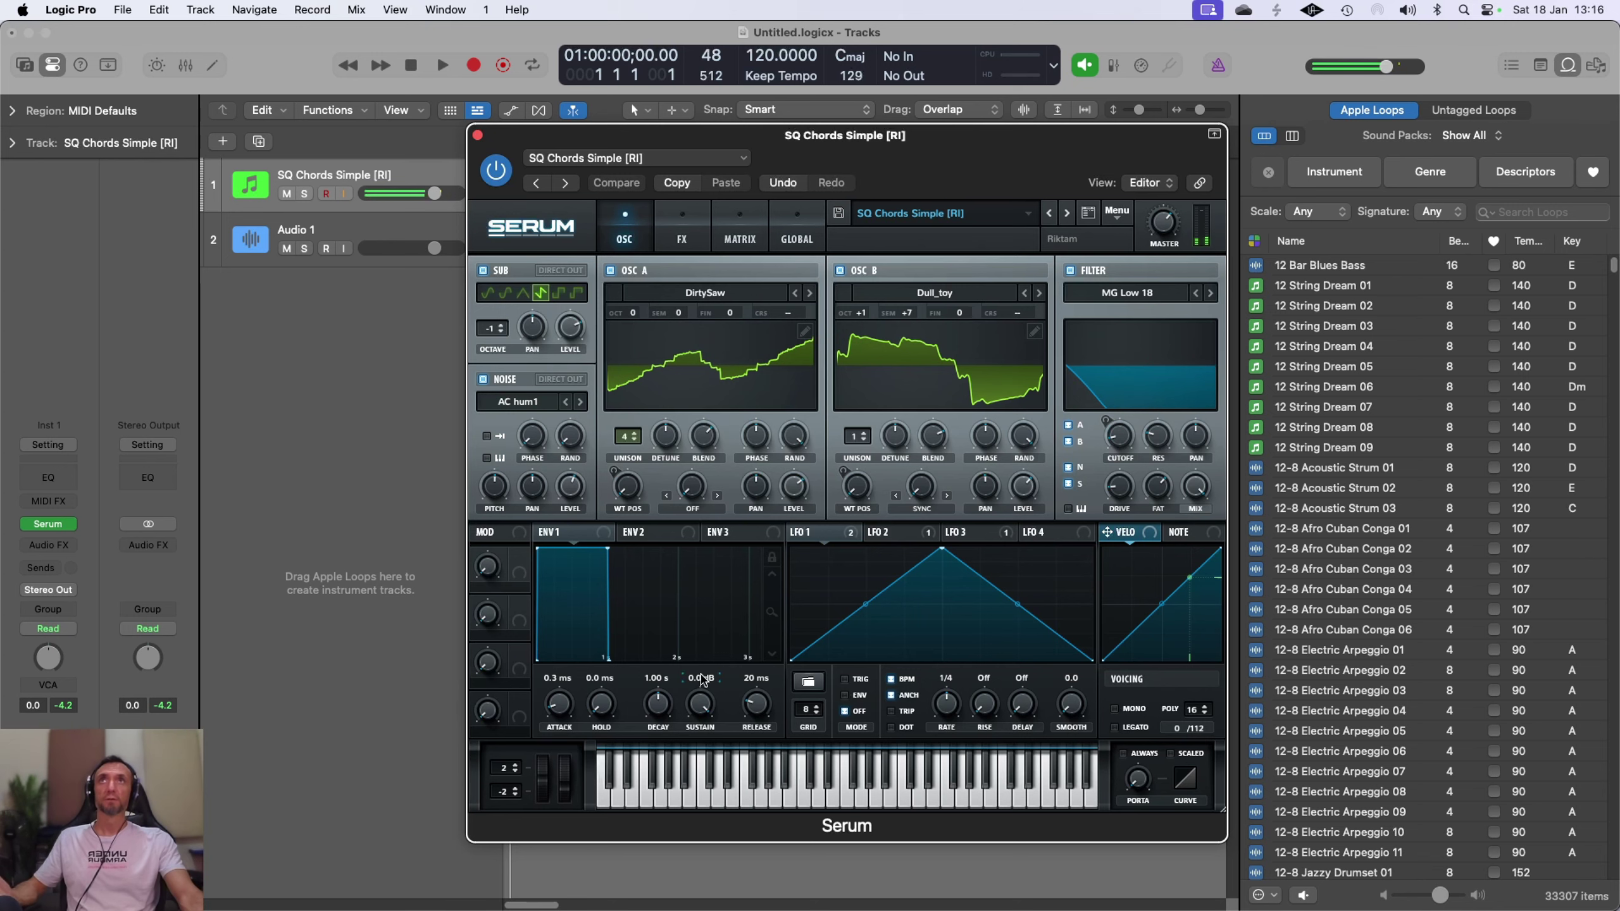
pyautogui.click(478, 137)
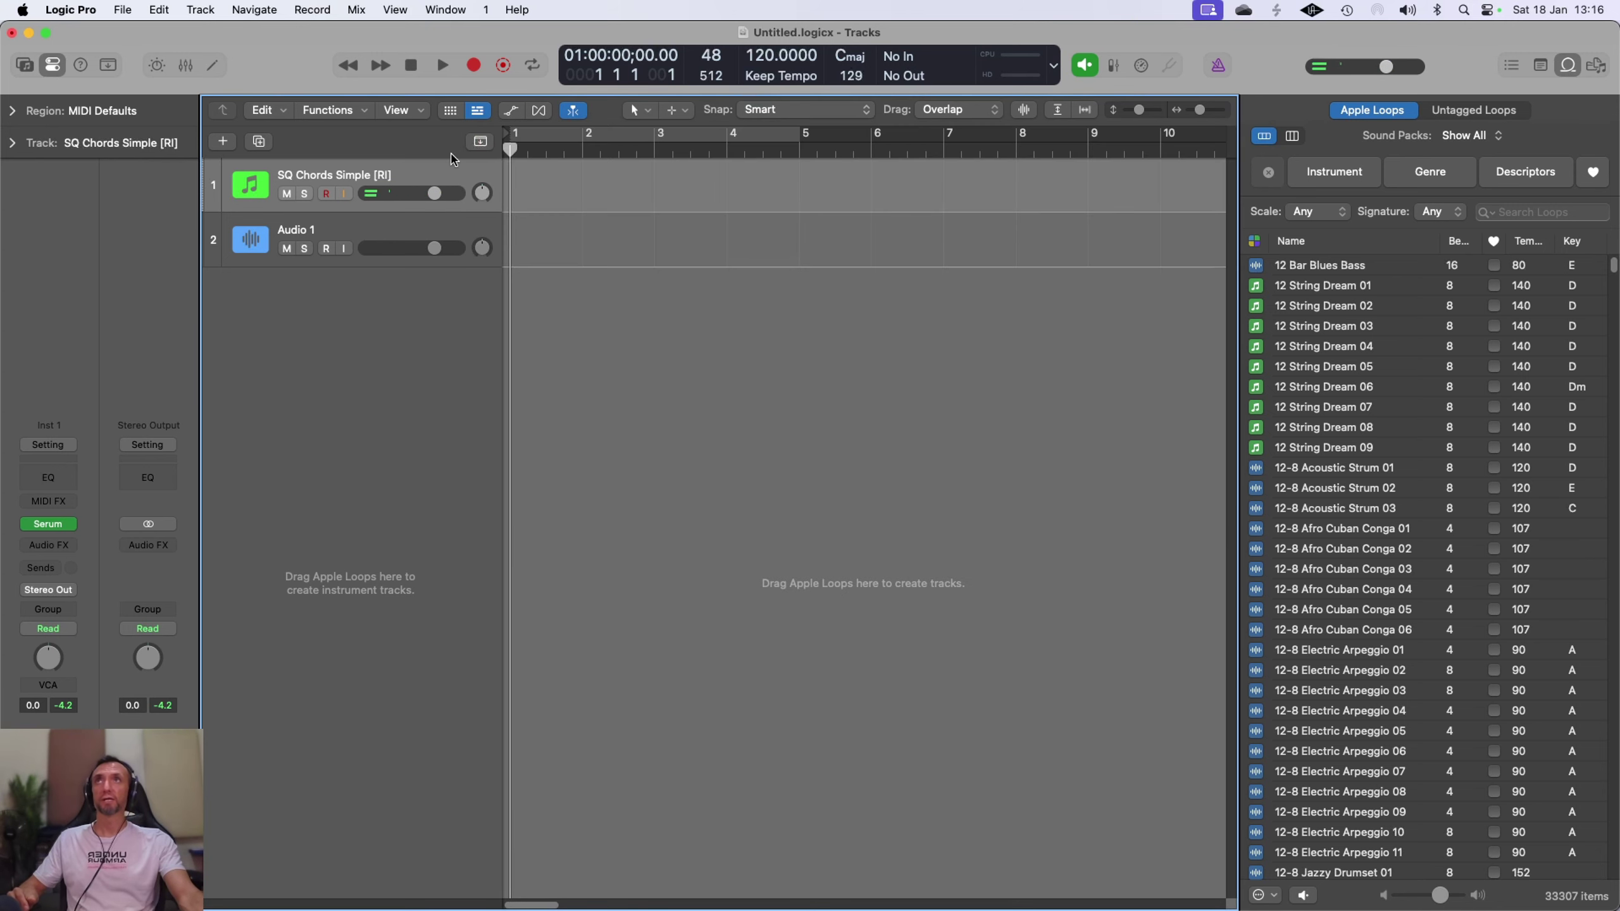
# Open and enlarge the Piano Roll for the SQ Chords Simple track and audition notes on its keyboard around C3
pyautogui.click(215, 65)
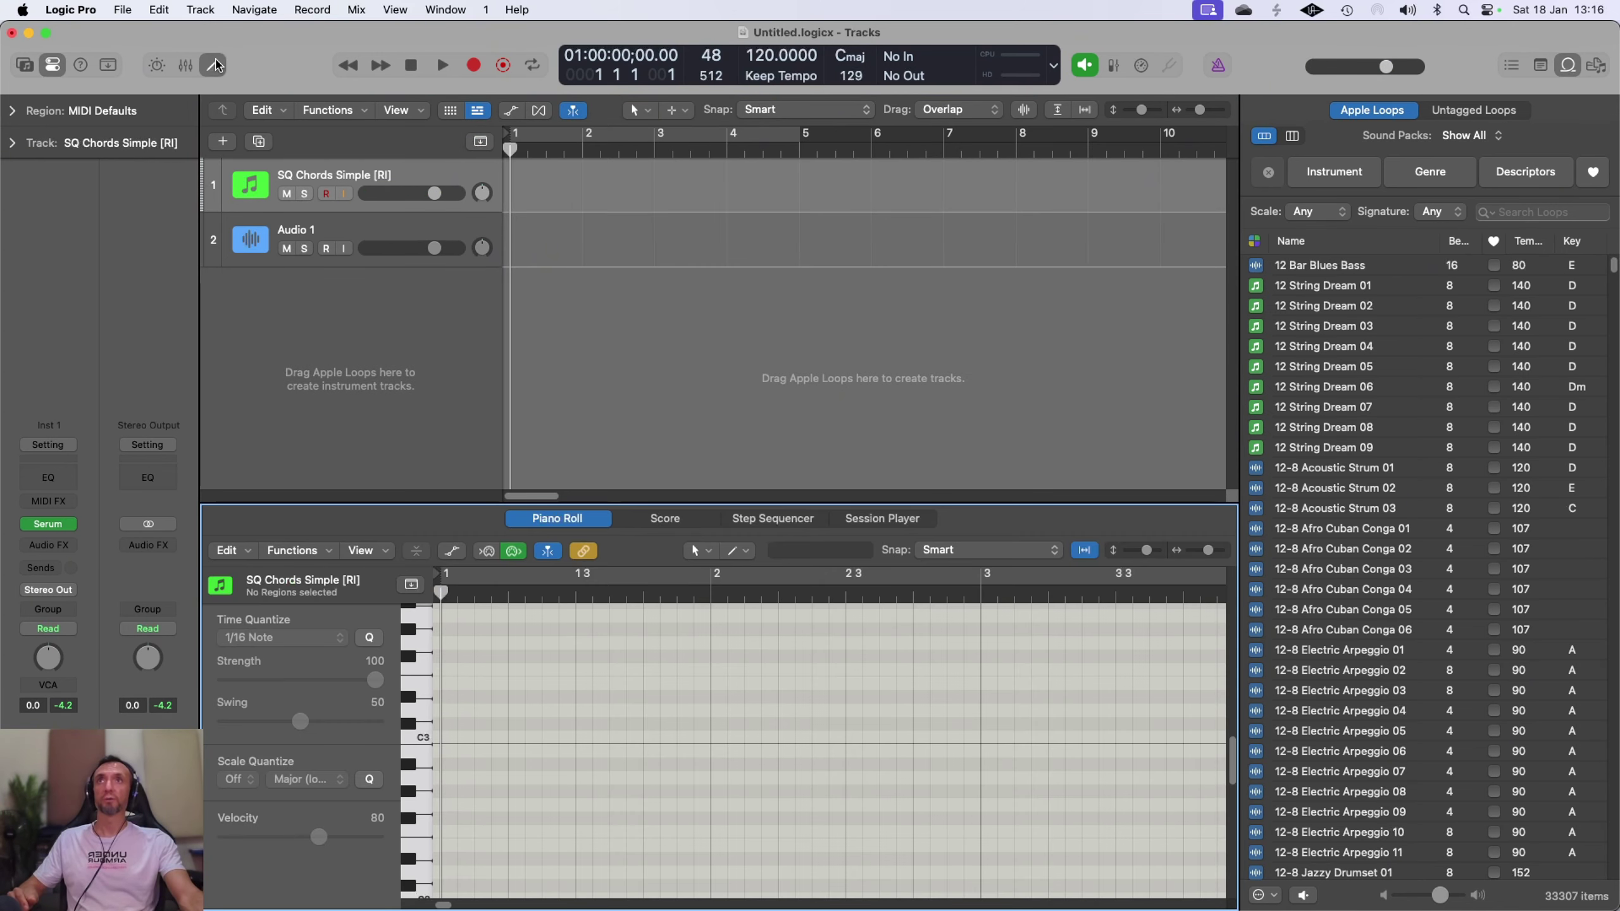
pyautogui.moveTo(417, 507); pyautogui.dragTo(413, 461)
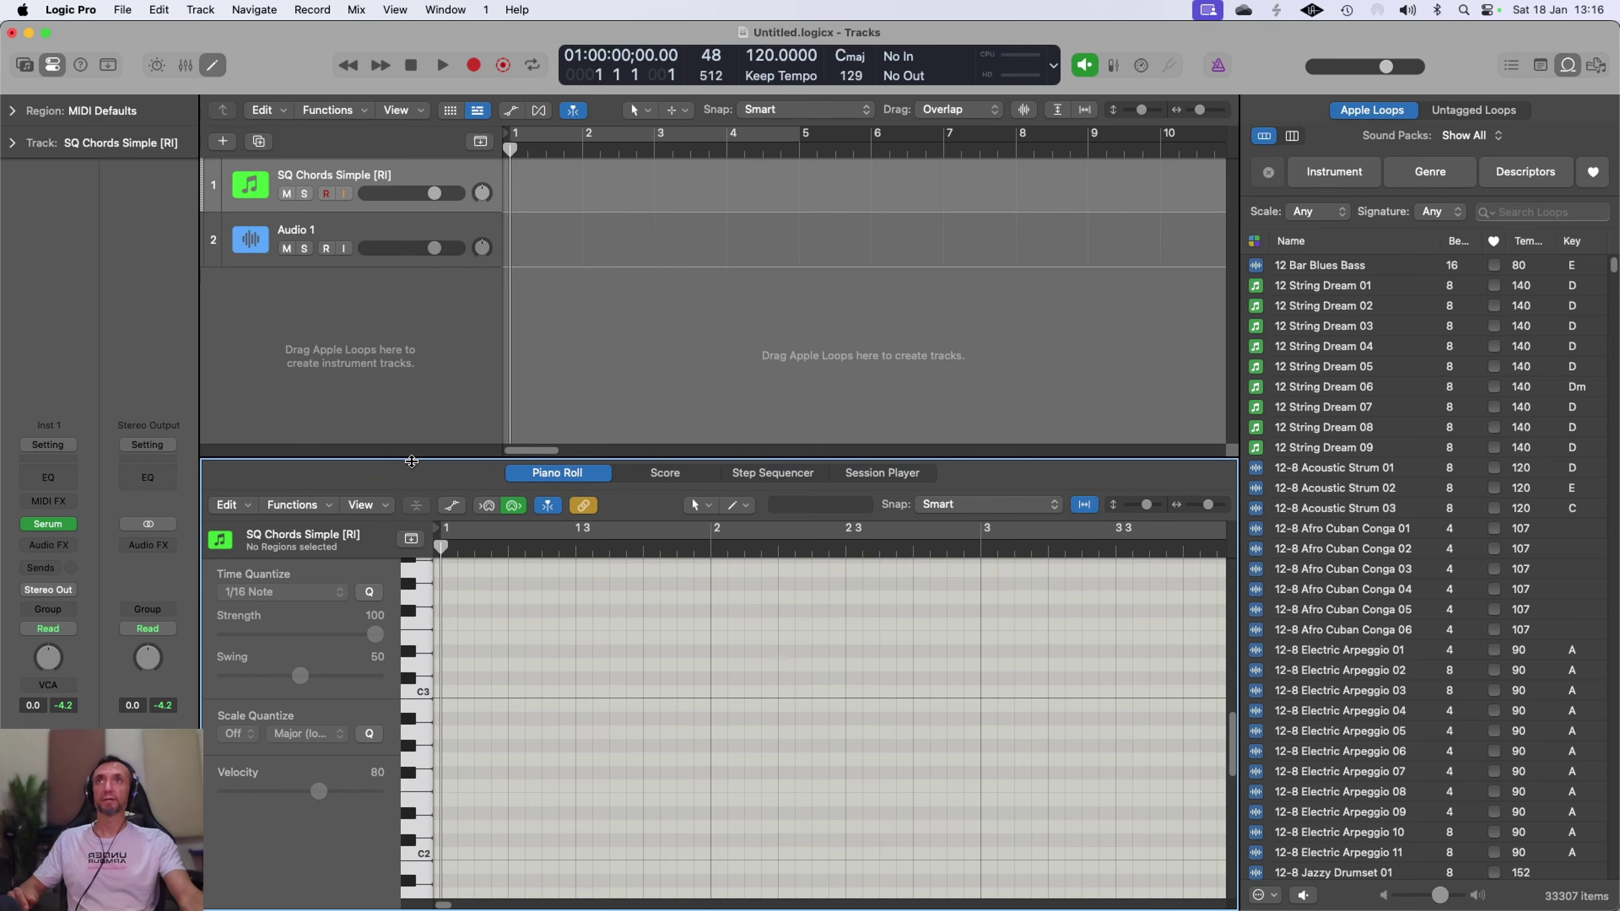
pyautogui.click(419, 736)
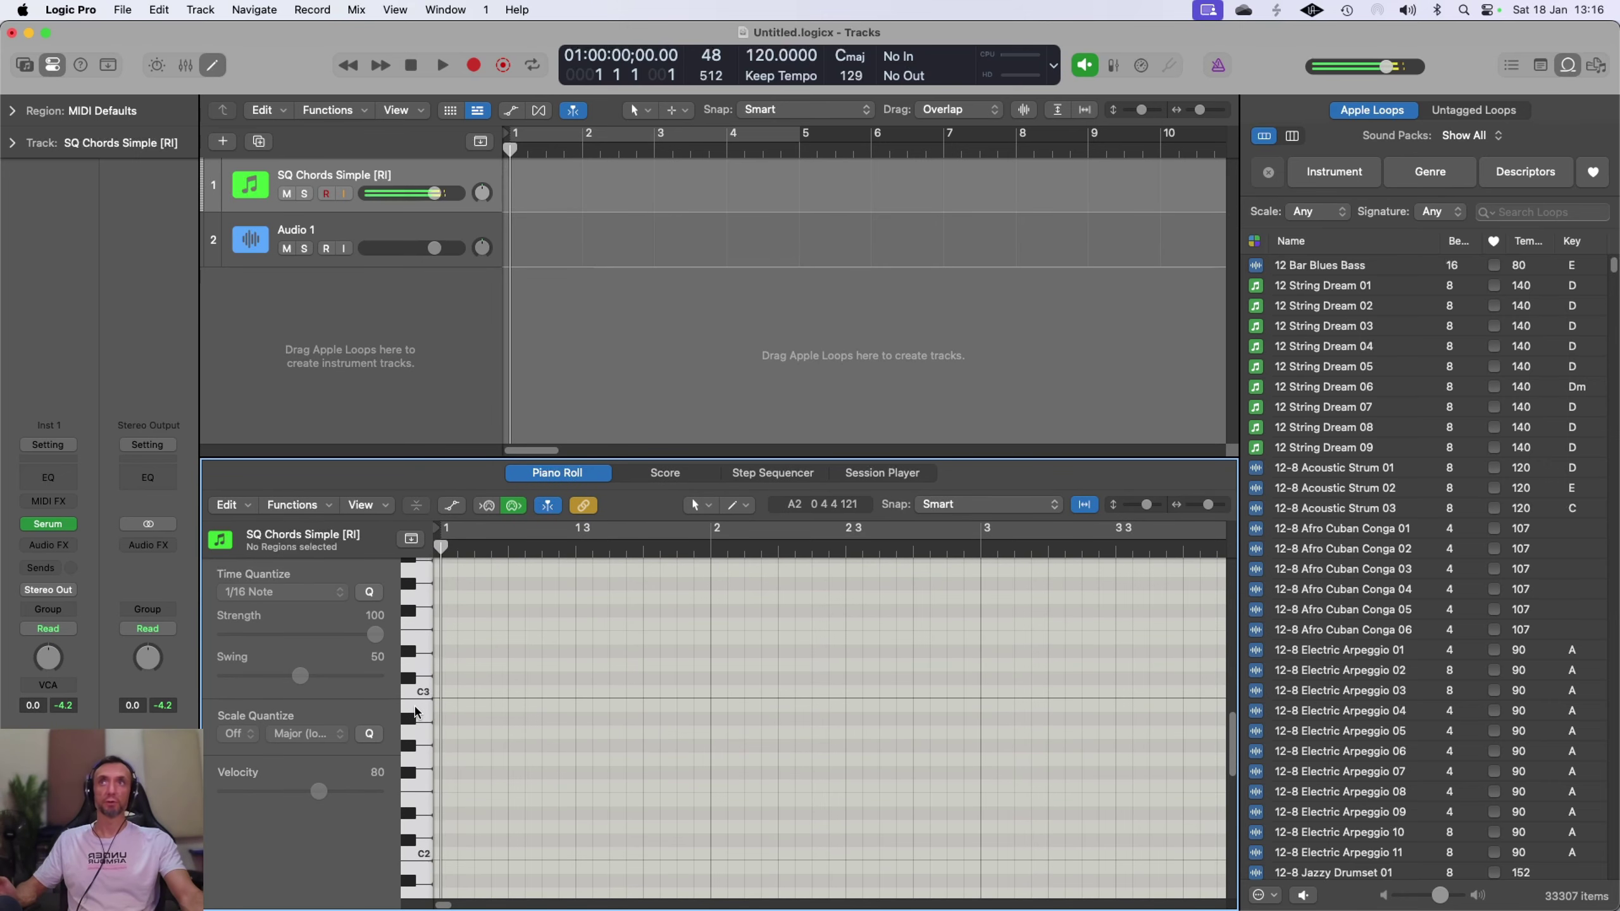
pyautogui.click(413, 666)
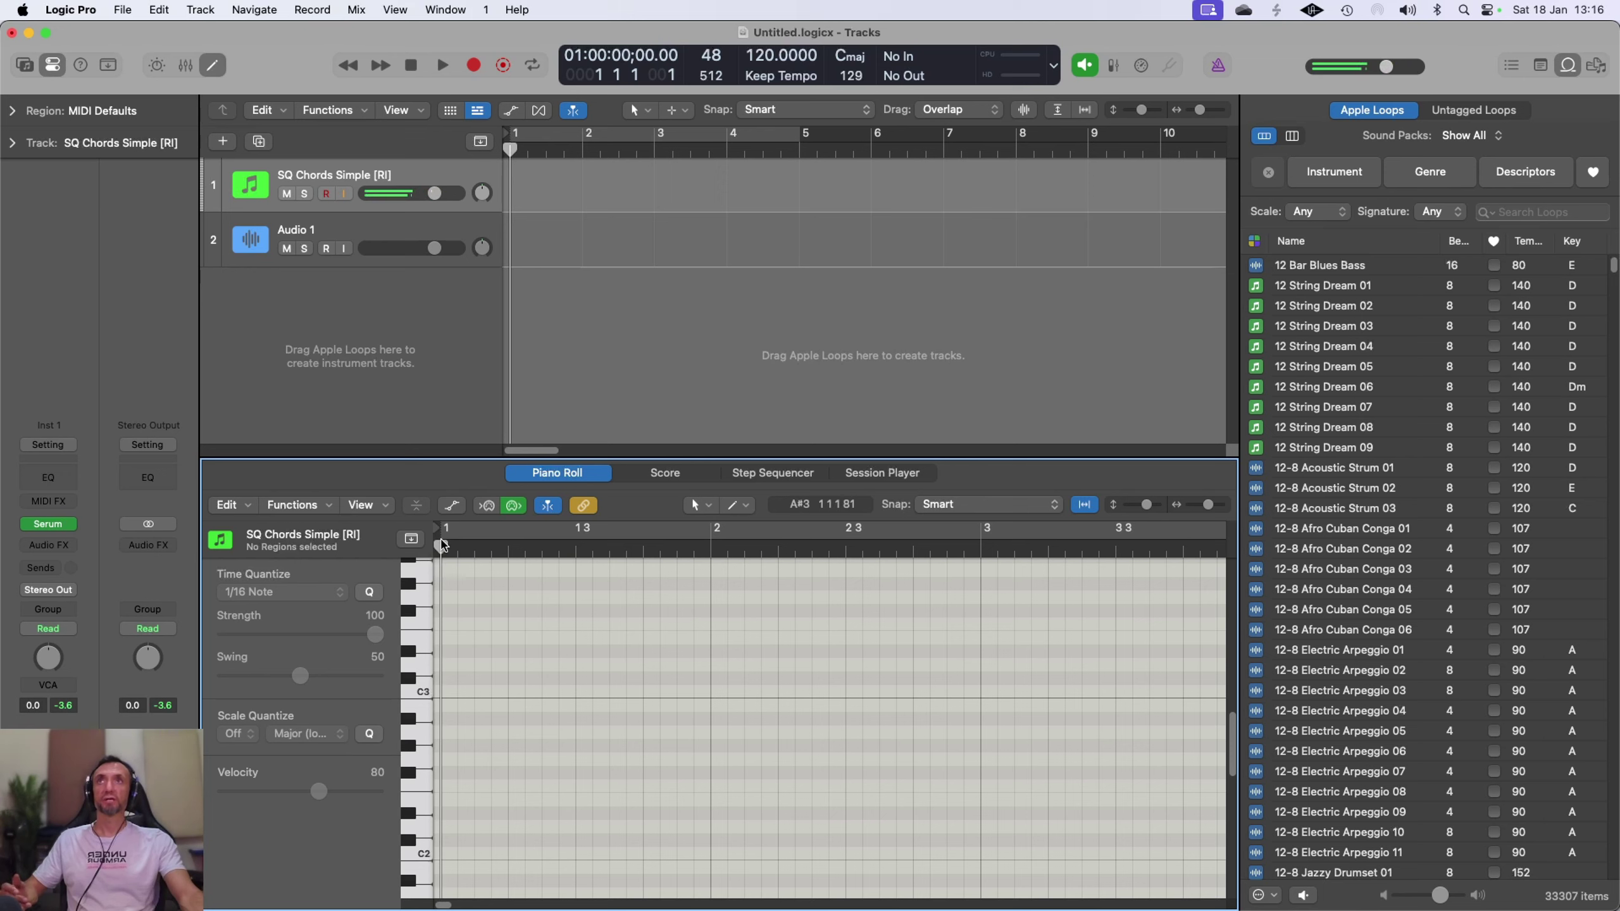
pyautogui.moveTo(442, 543)
pyautogui.mouseDown()
pyautogui.moveTo(529, 544)
pyautogui.moveTo(441, 547)
pyautogui.mouseUp()
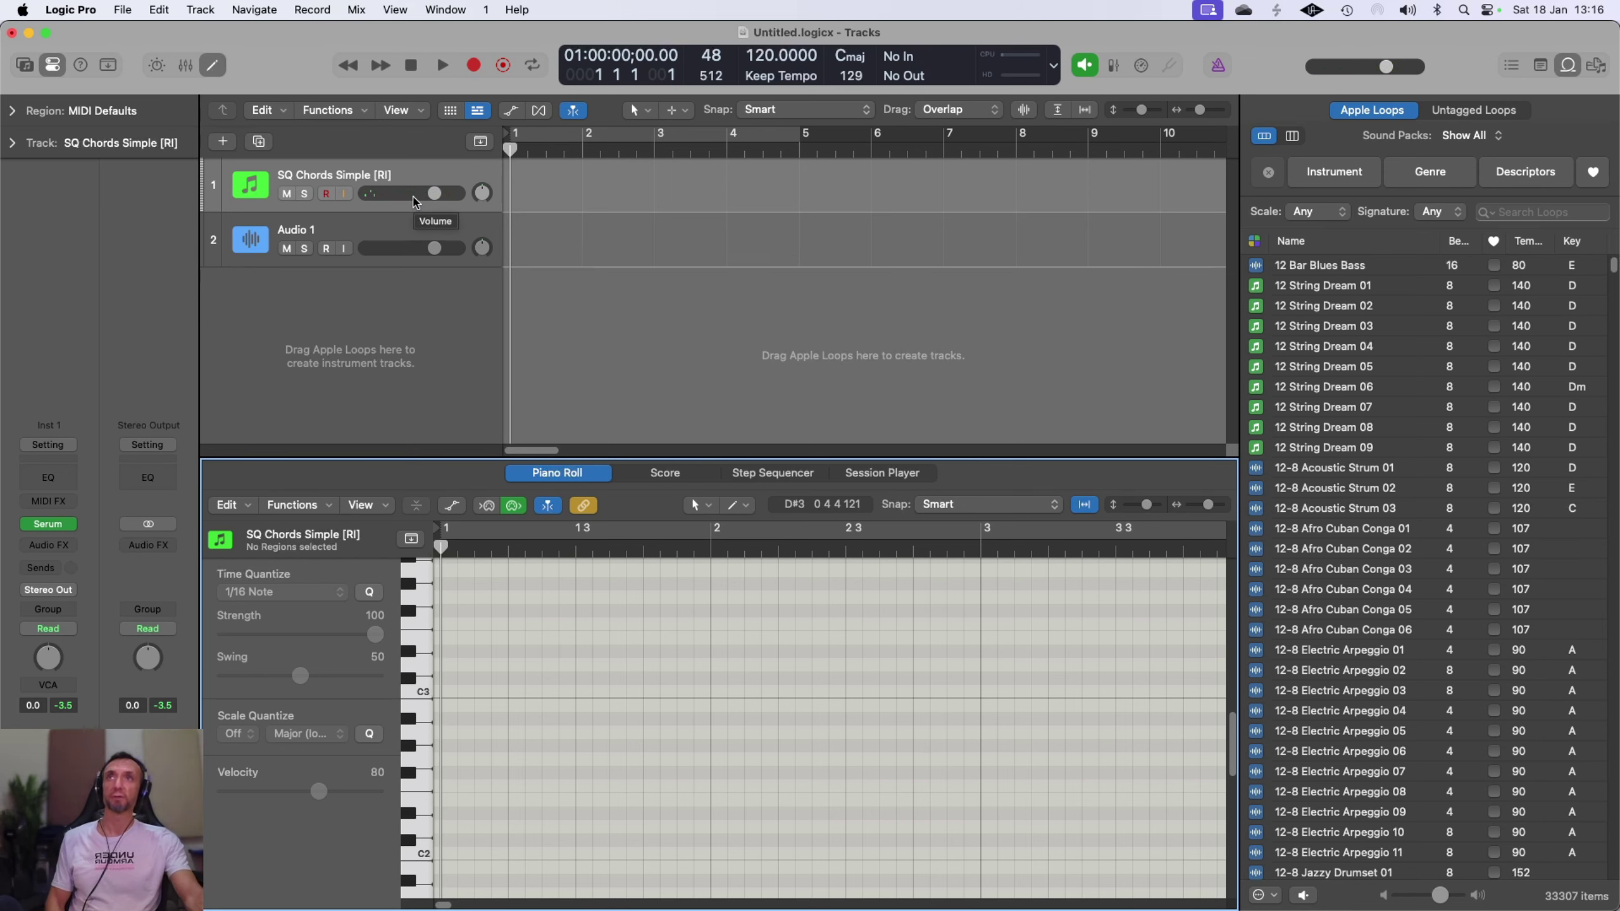
# Record four bars of single D2, G2 and E2 notes on the SQ Chords Simple track from bar 1 and stop playback
pyautogui.click(474, 66)
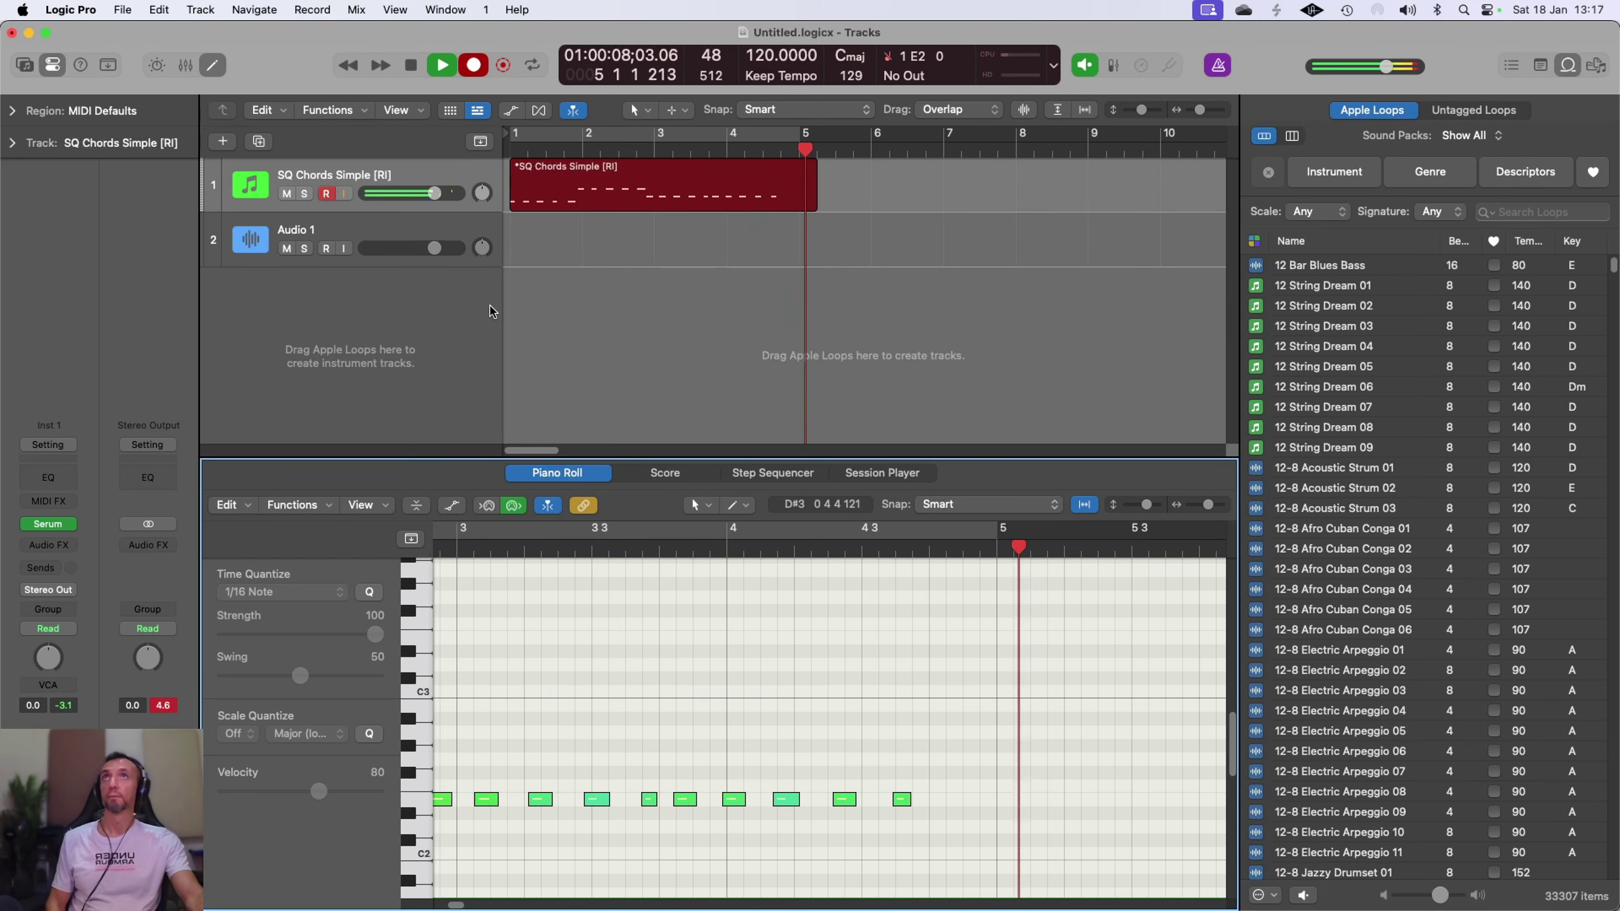
pyautogui.click(445, 66)
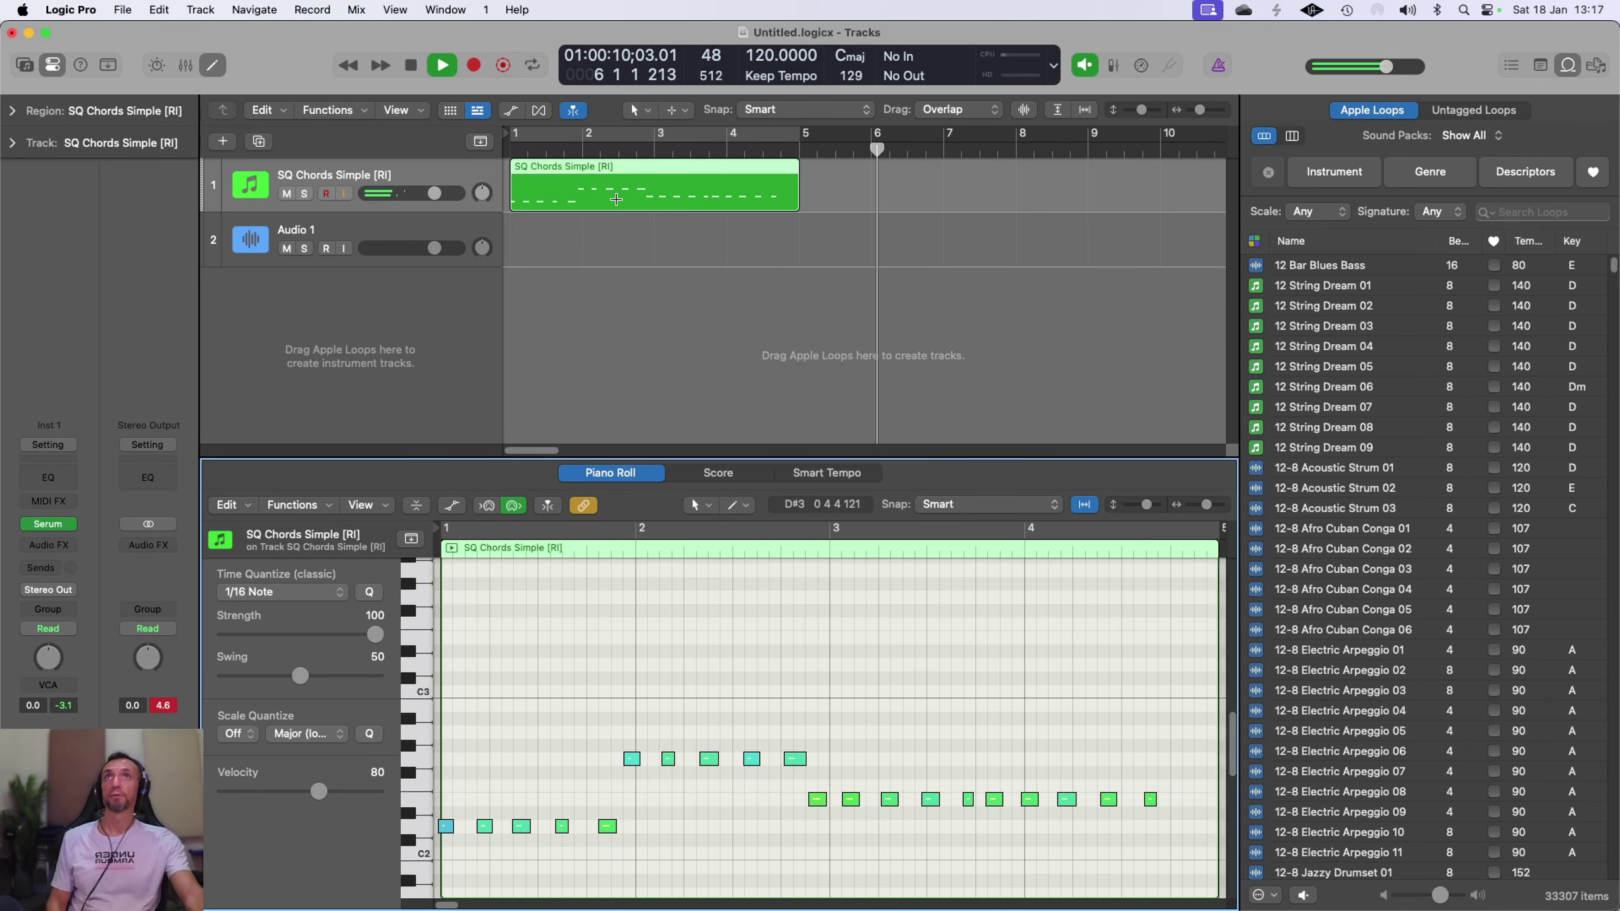
pyautogui.click(411, 65)
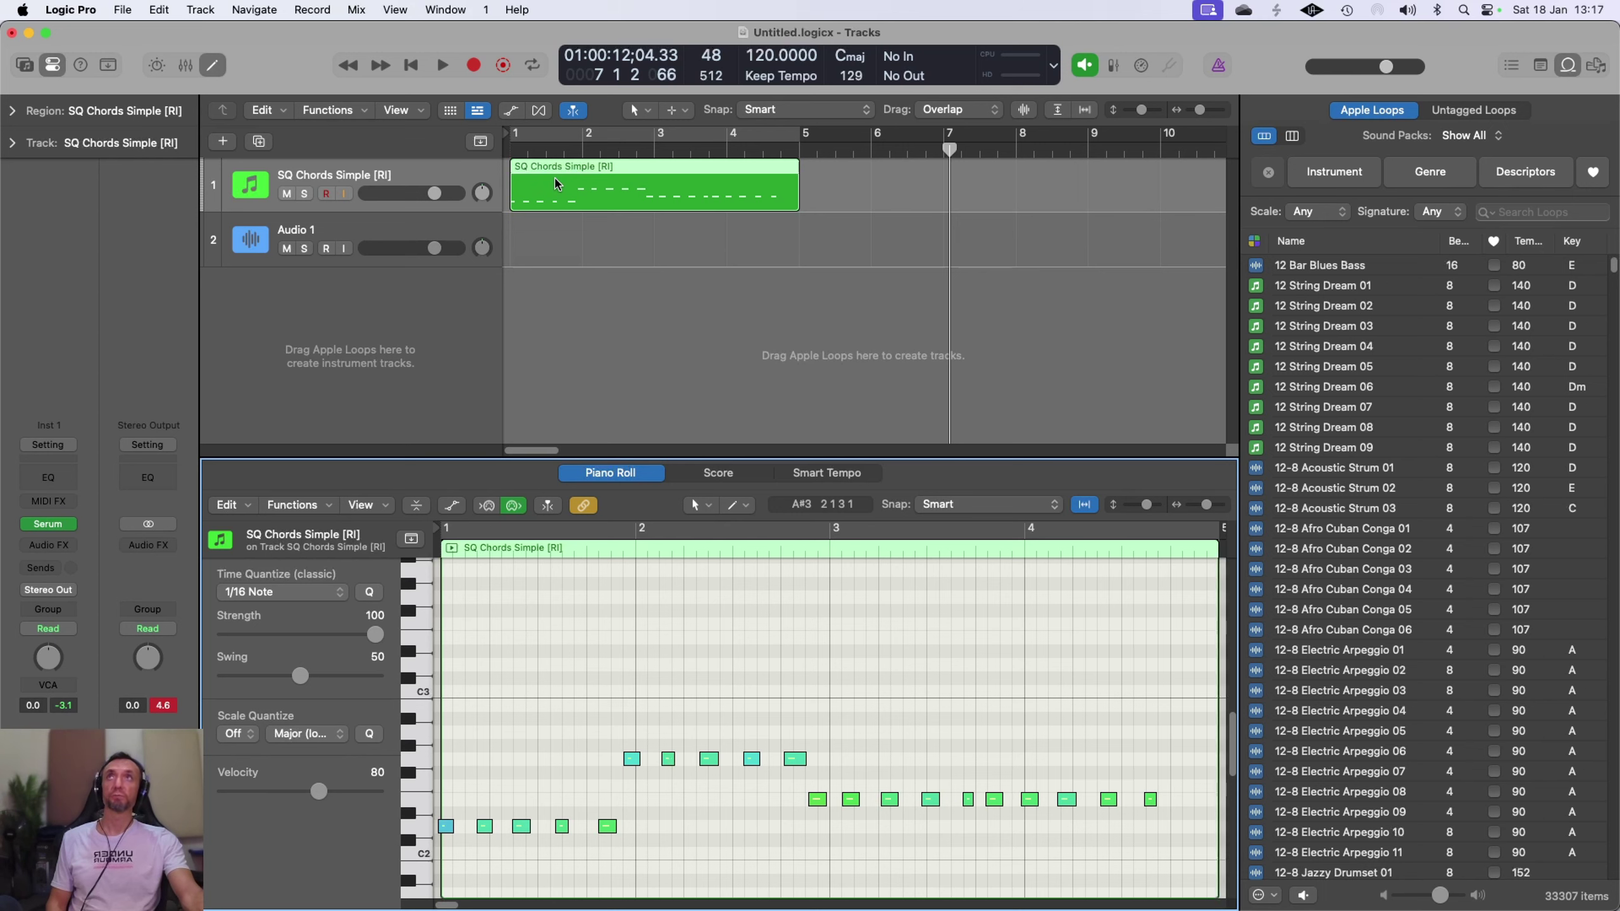
# Hide and show the Piano Roll editor below the tracks area, trying both ways of toggling it
pyautogui.press('e')
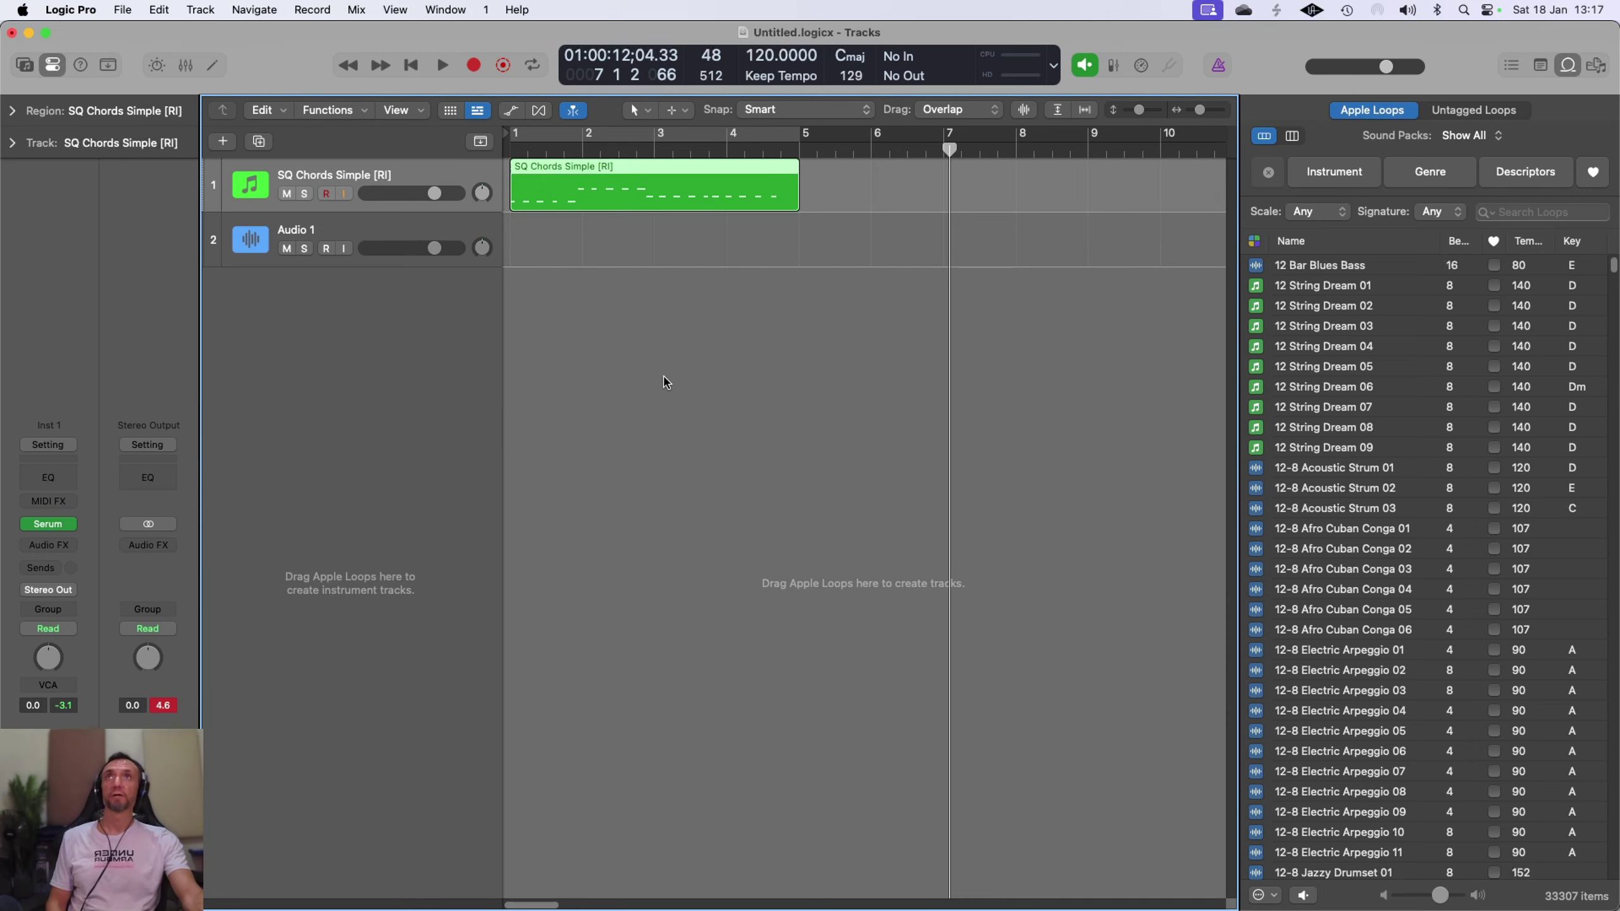
pyautogui.press('e')
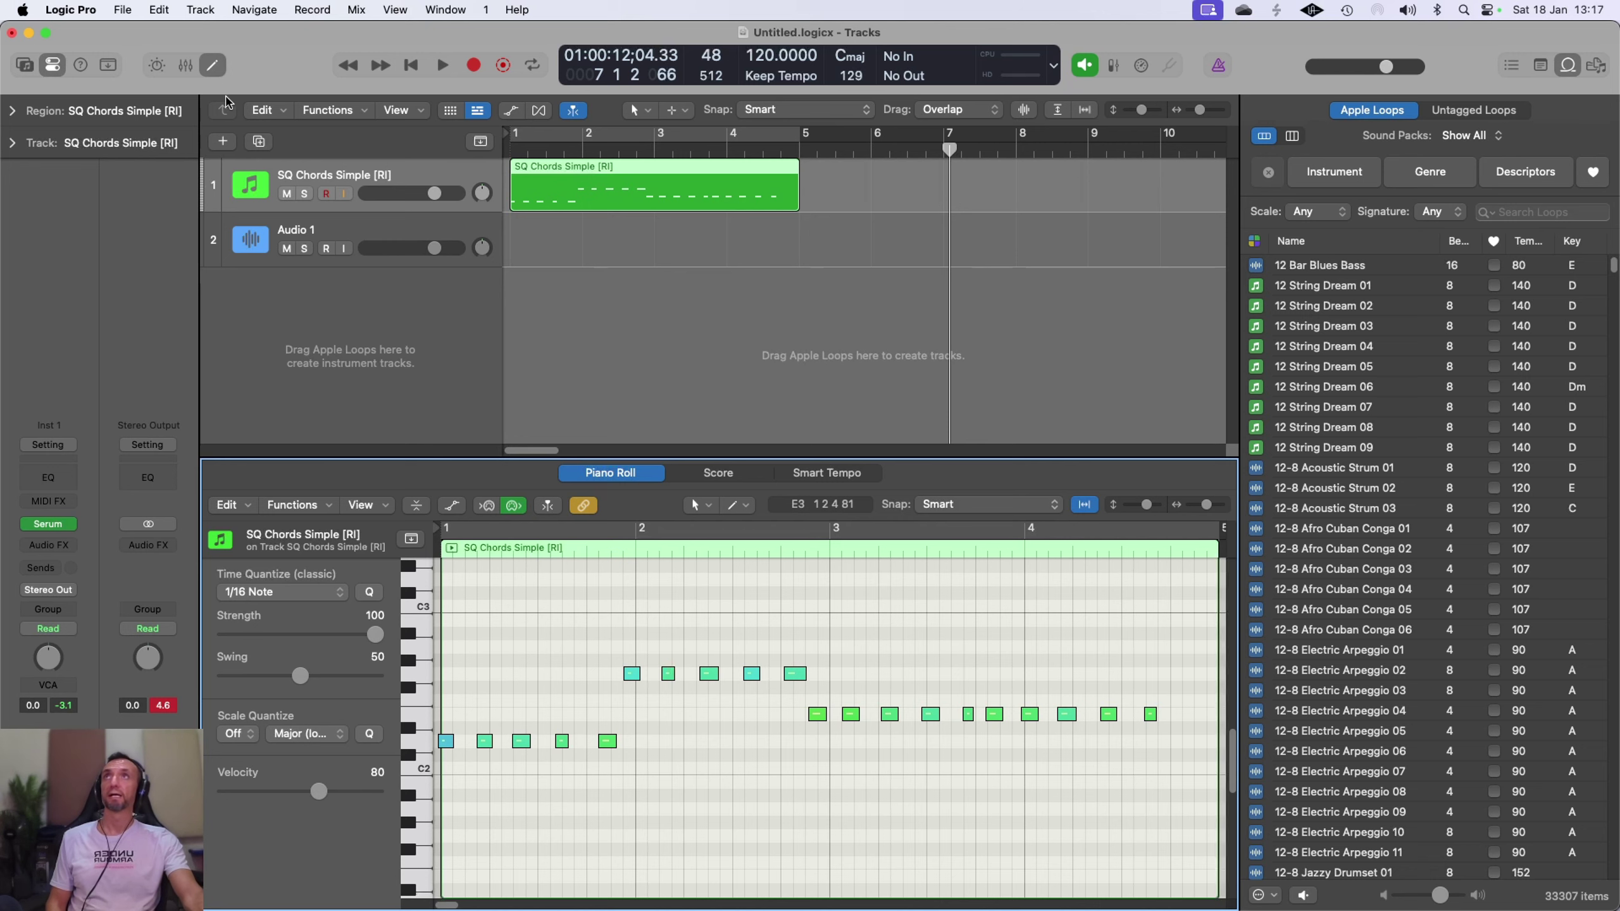
pyautogui.click(216, 73)
pyautogui.click(216, 73)
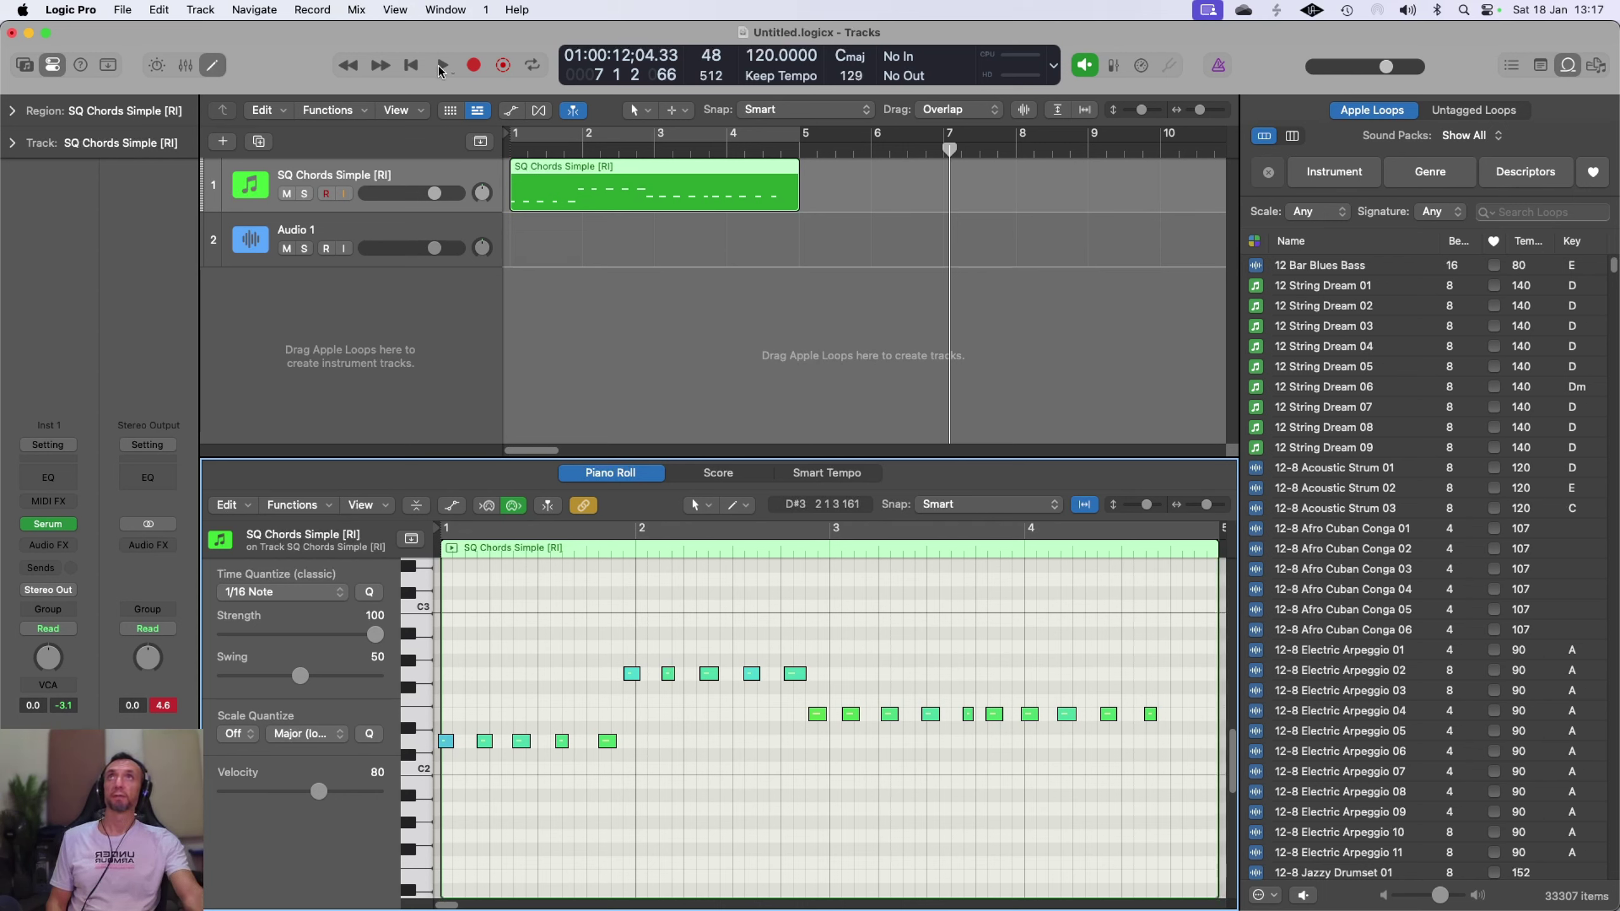
# Play the recorded region from bar 1 twice, checking the timing of its notes in the Piano Roll
pyautogui.click(413, 67)
pyautogui.click(449, 69)
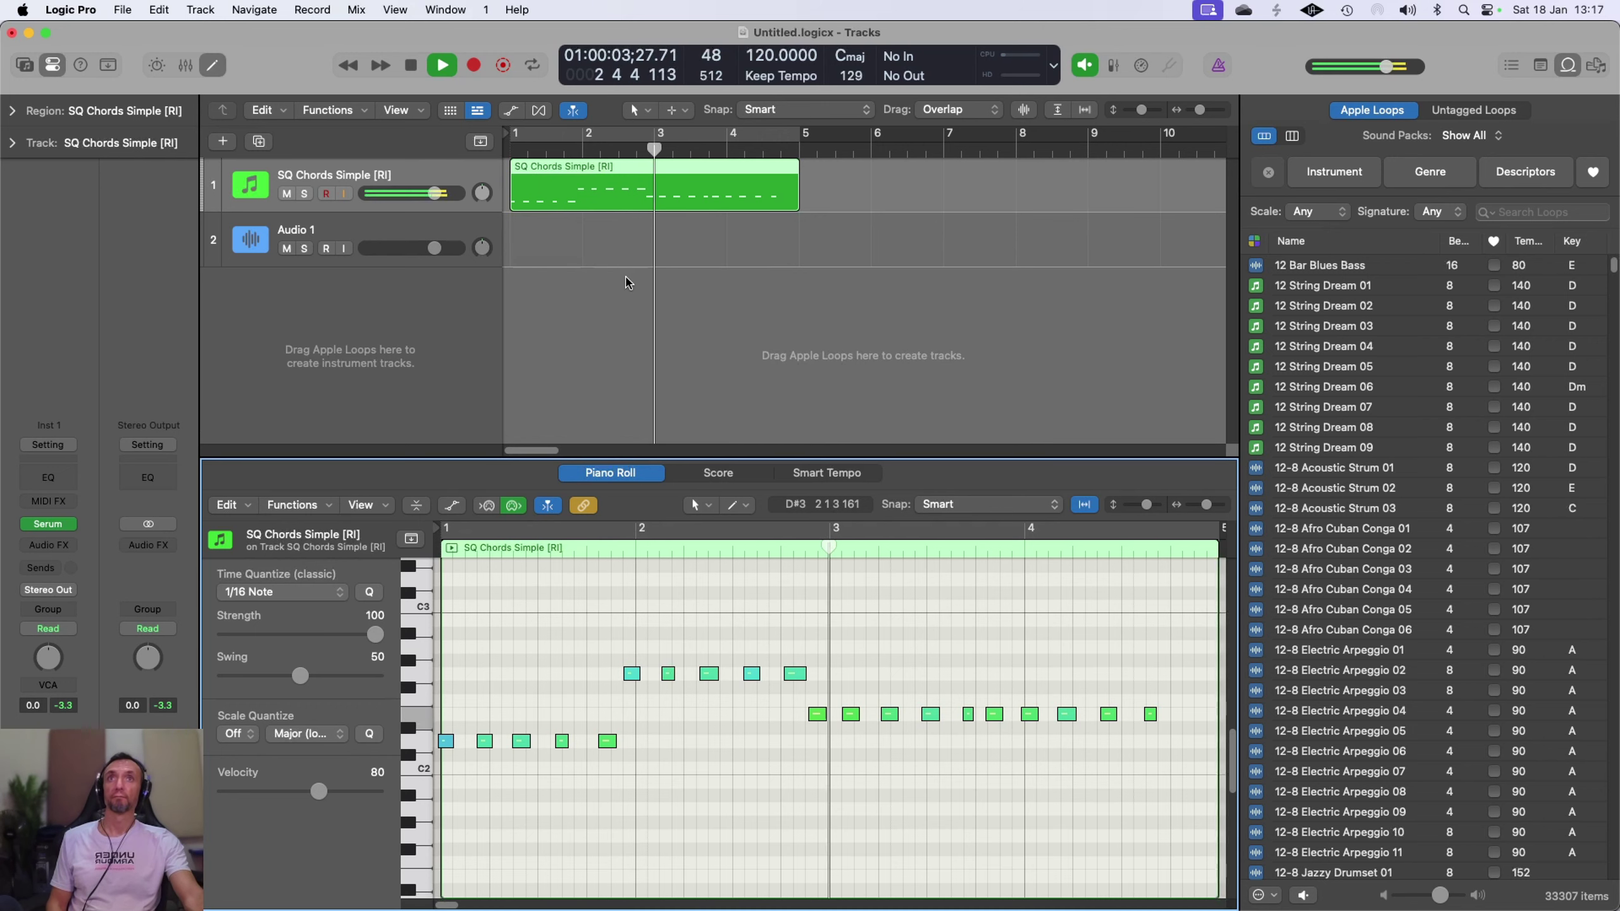
pyautogui.click(413, 72)
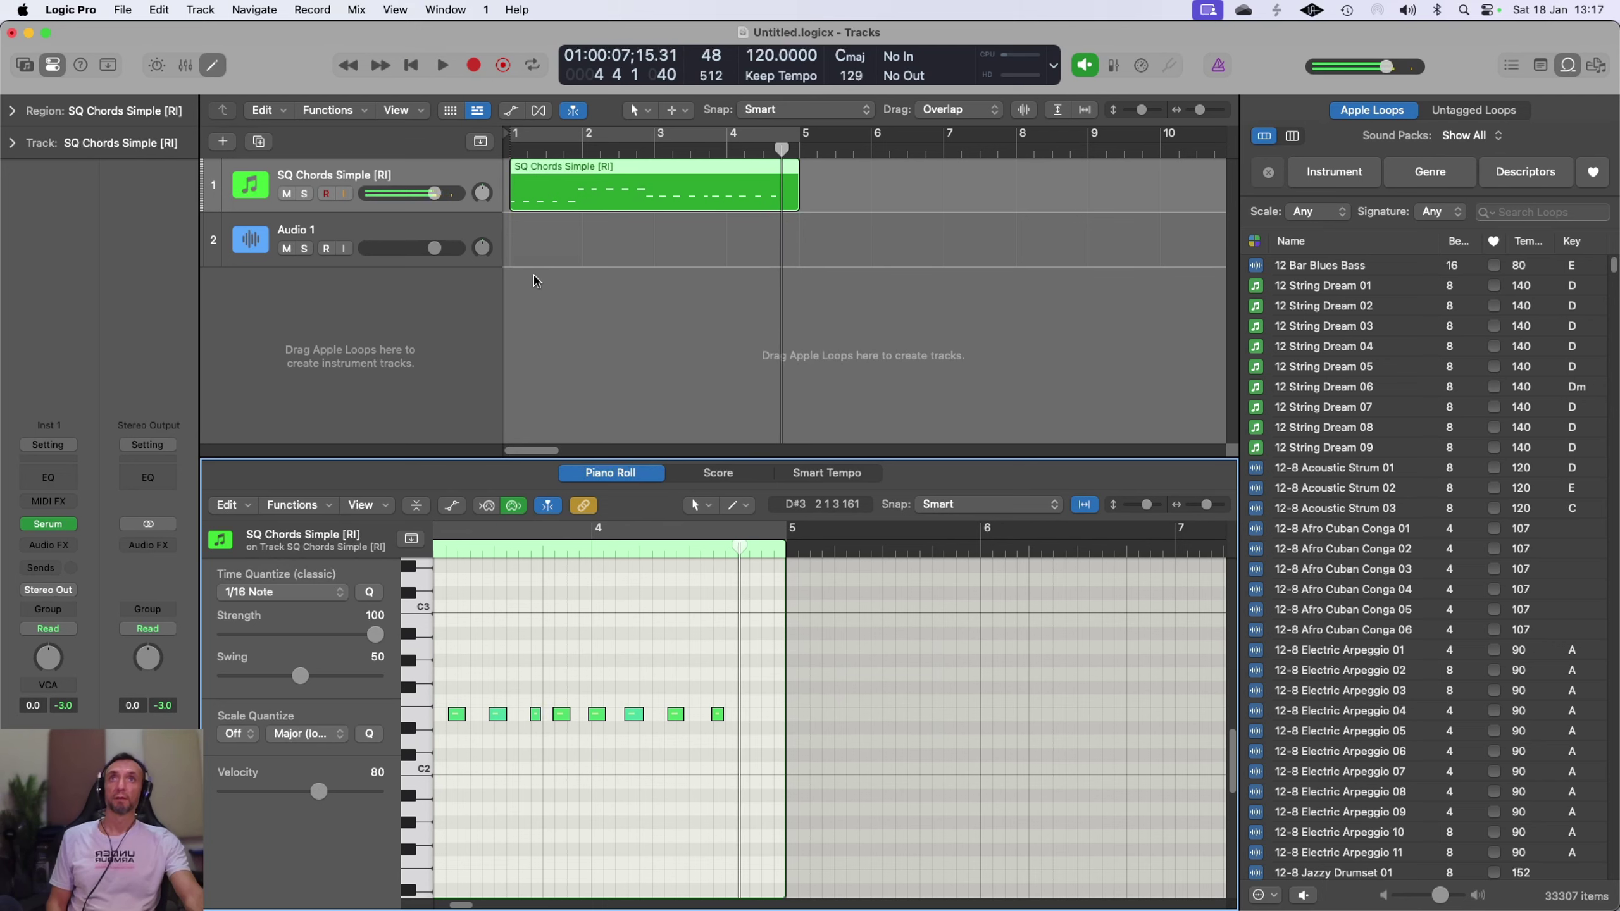
pyautogui.hscroll(-5, 777, 670)
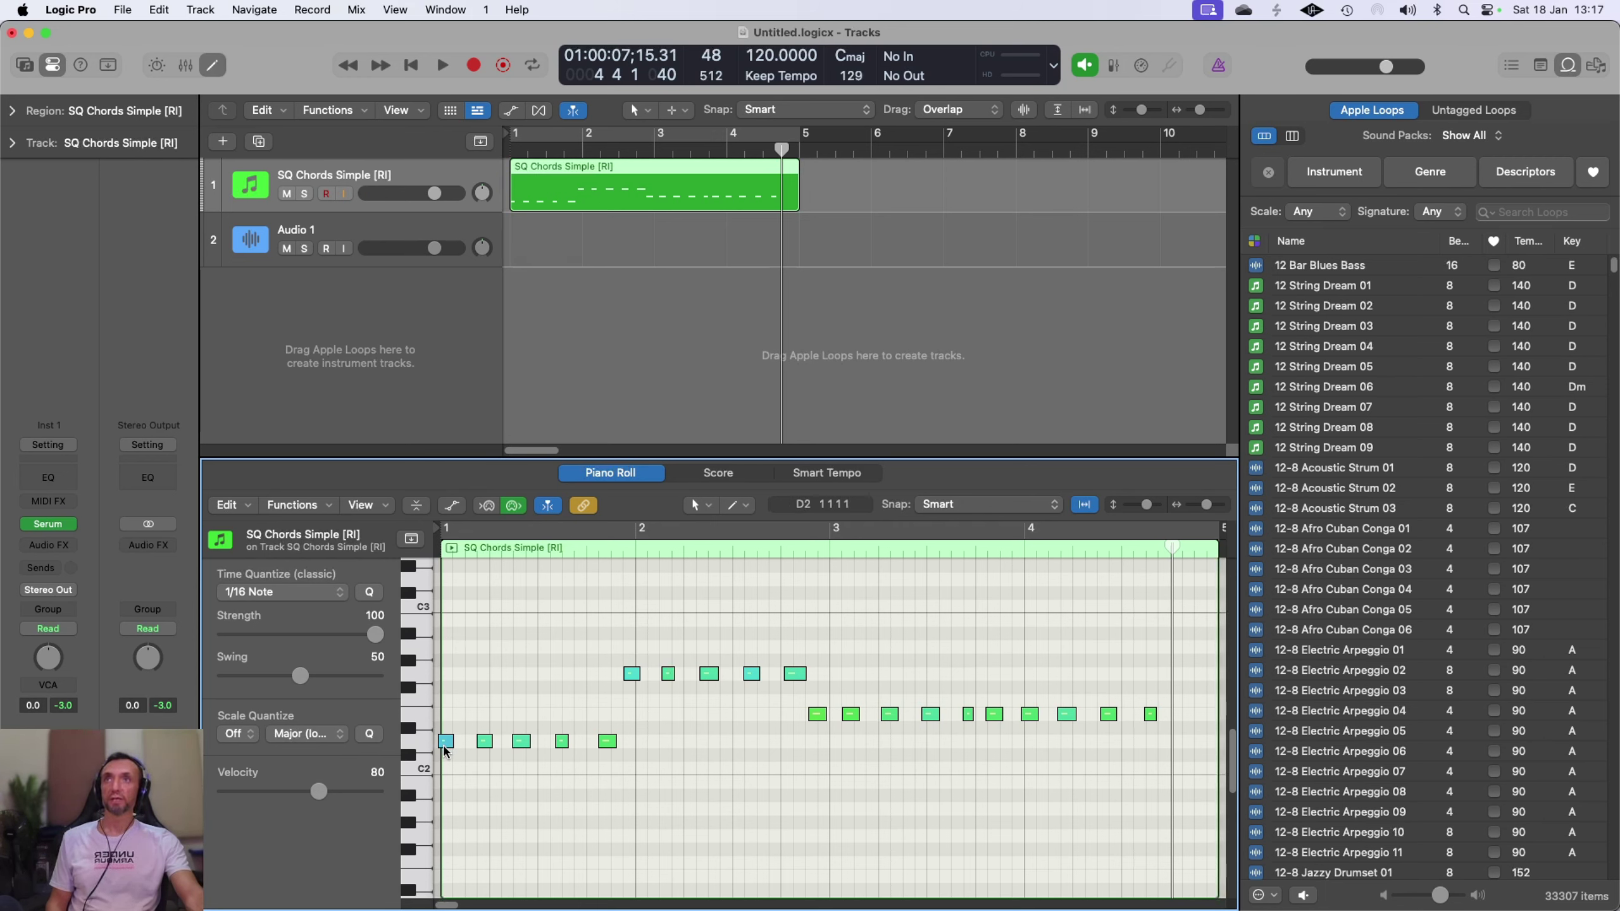
pyautogui.moveTo(443, 750)
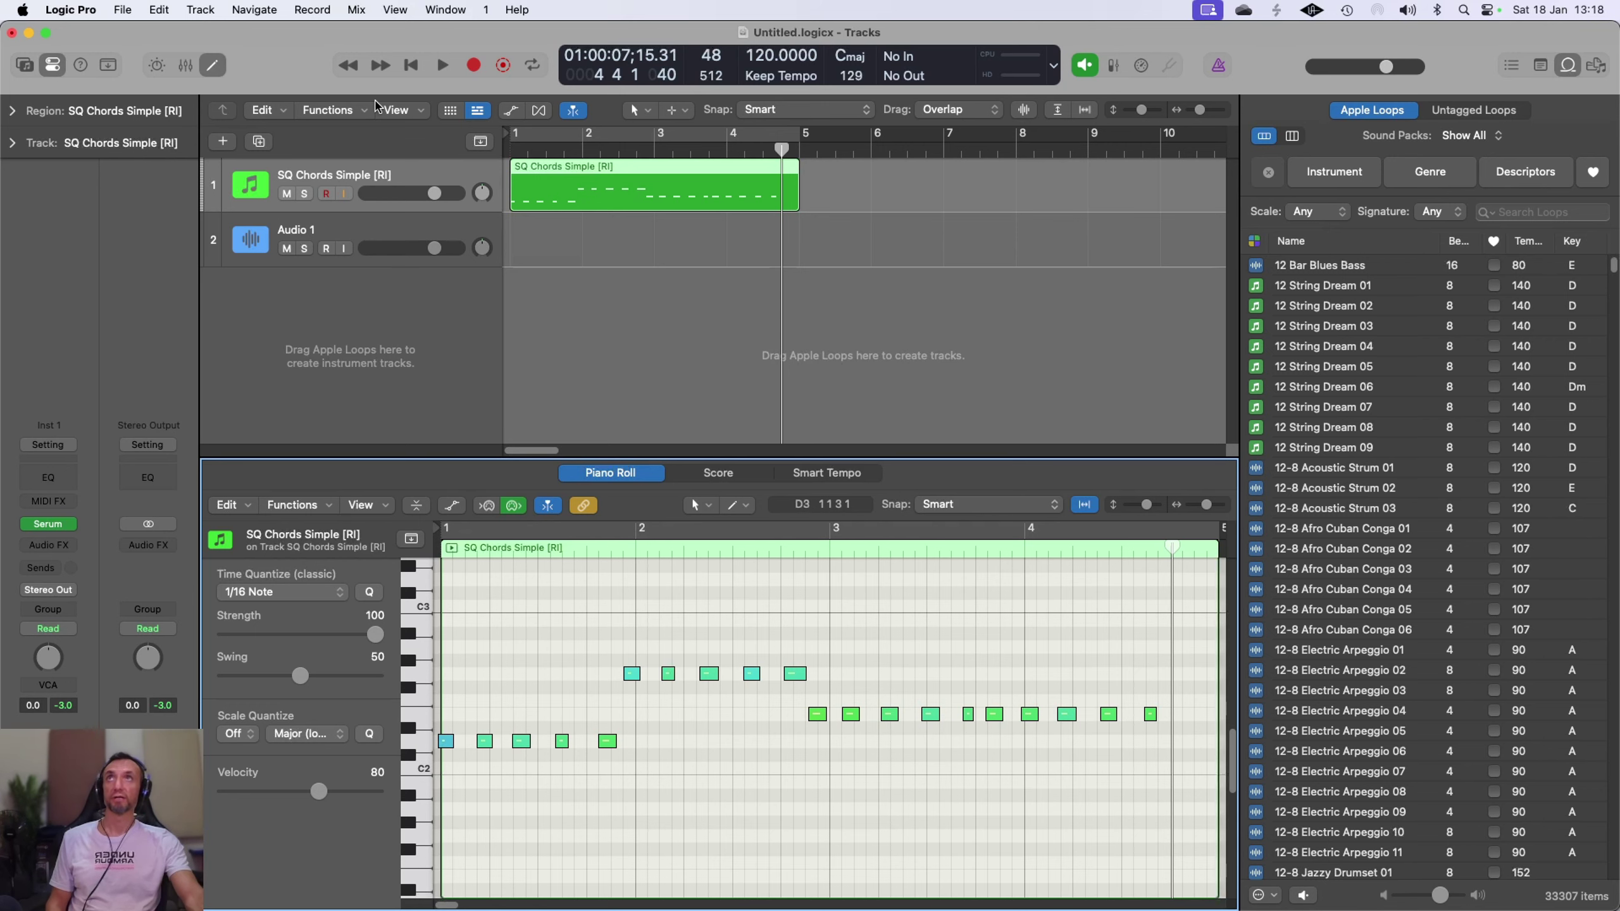
pyautogui.click(410, 67)
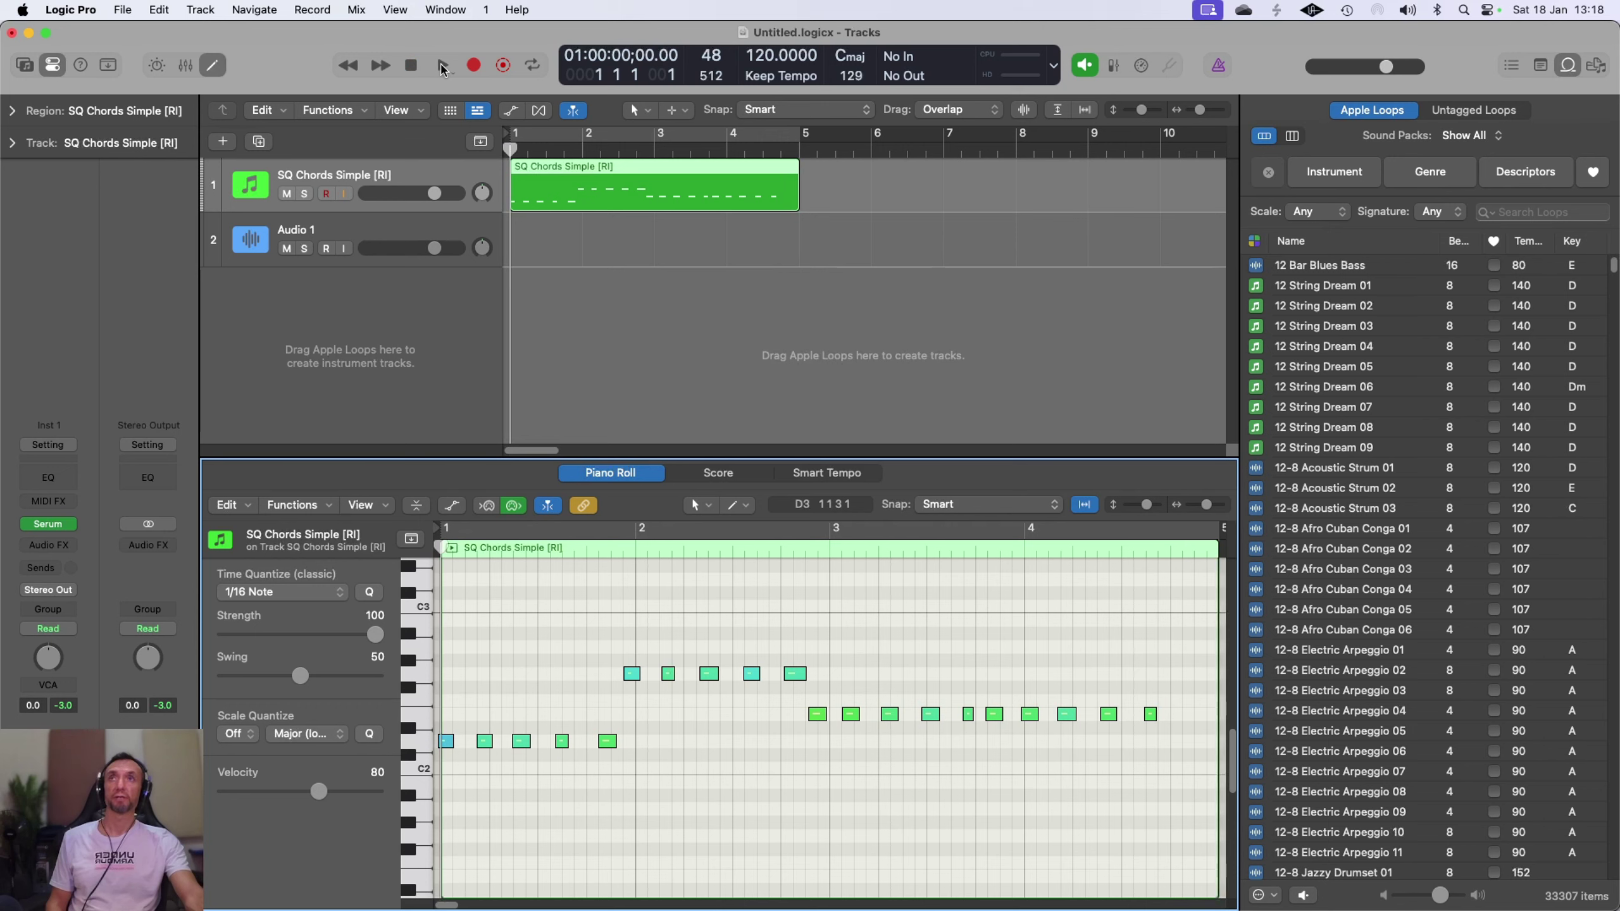
pyautogui.click(443, 67)
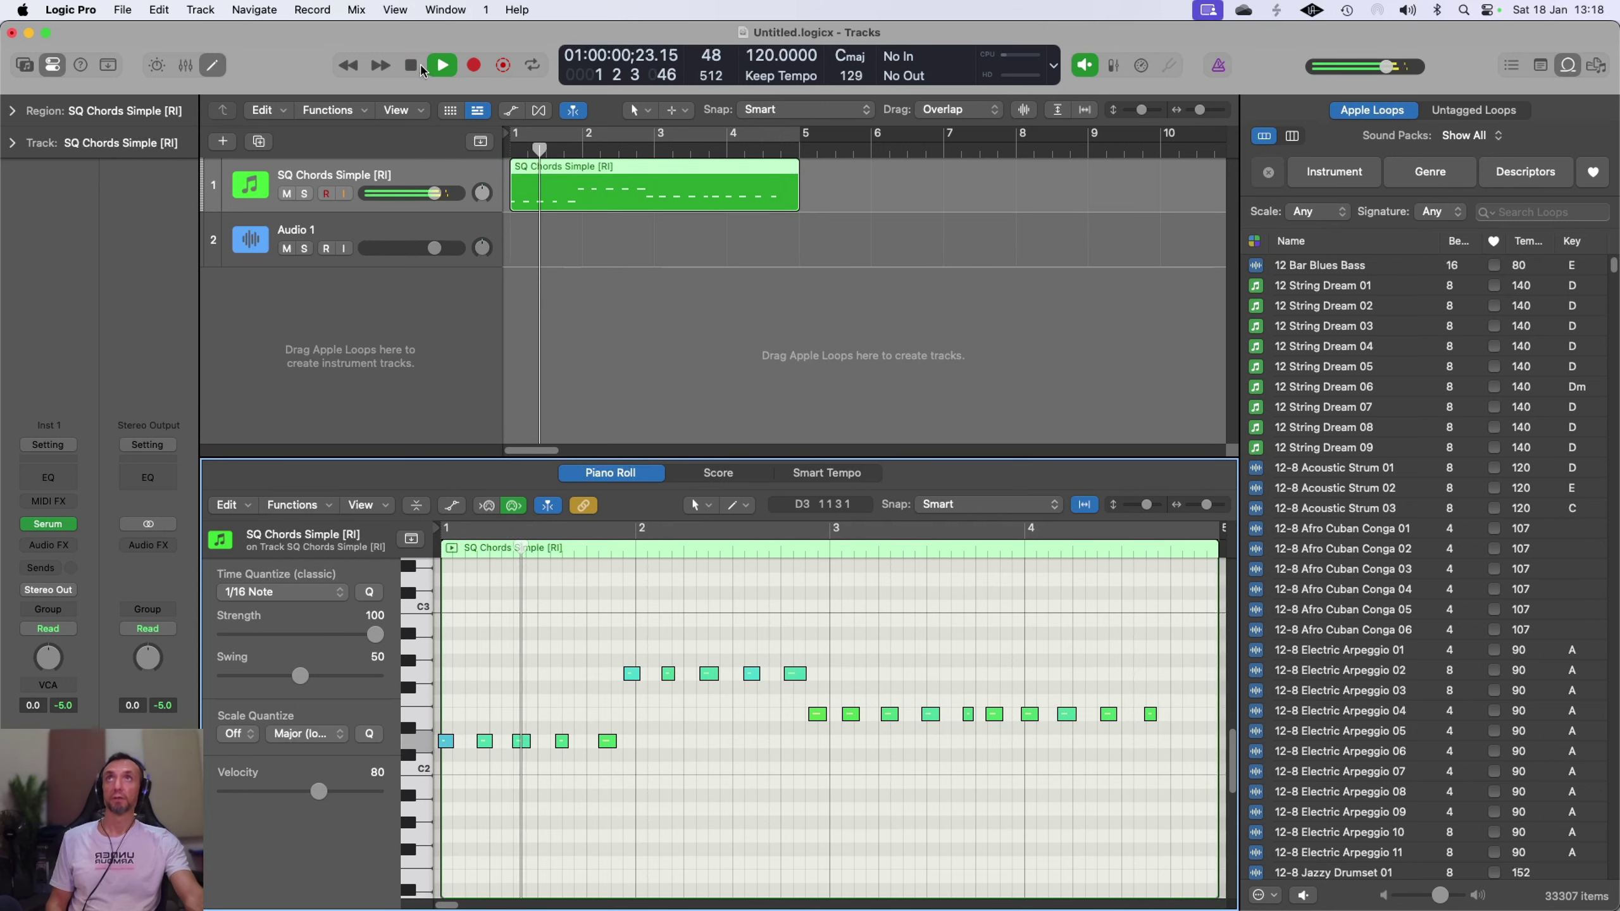
# Nudge the first D2 note to the start of bar 1 in the Piano Roll and replay the opening bar
pyautogui.click(448, 742)
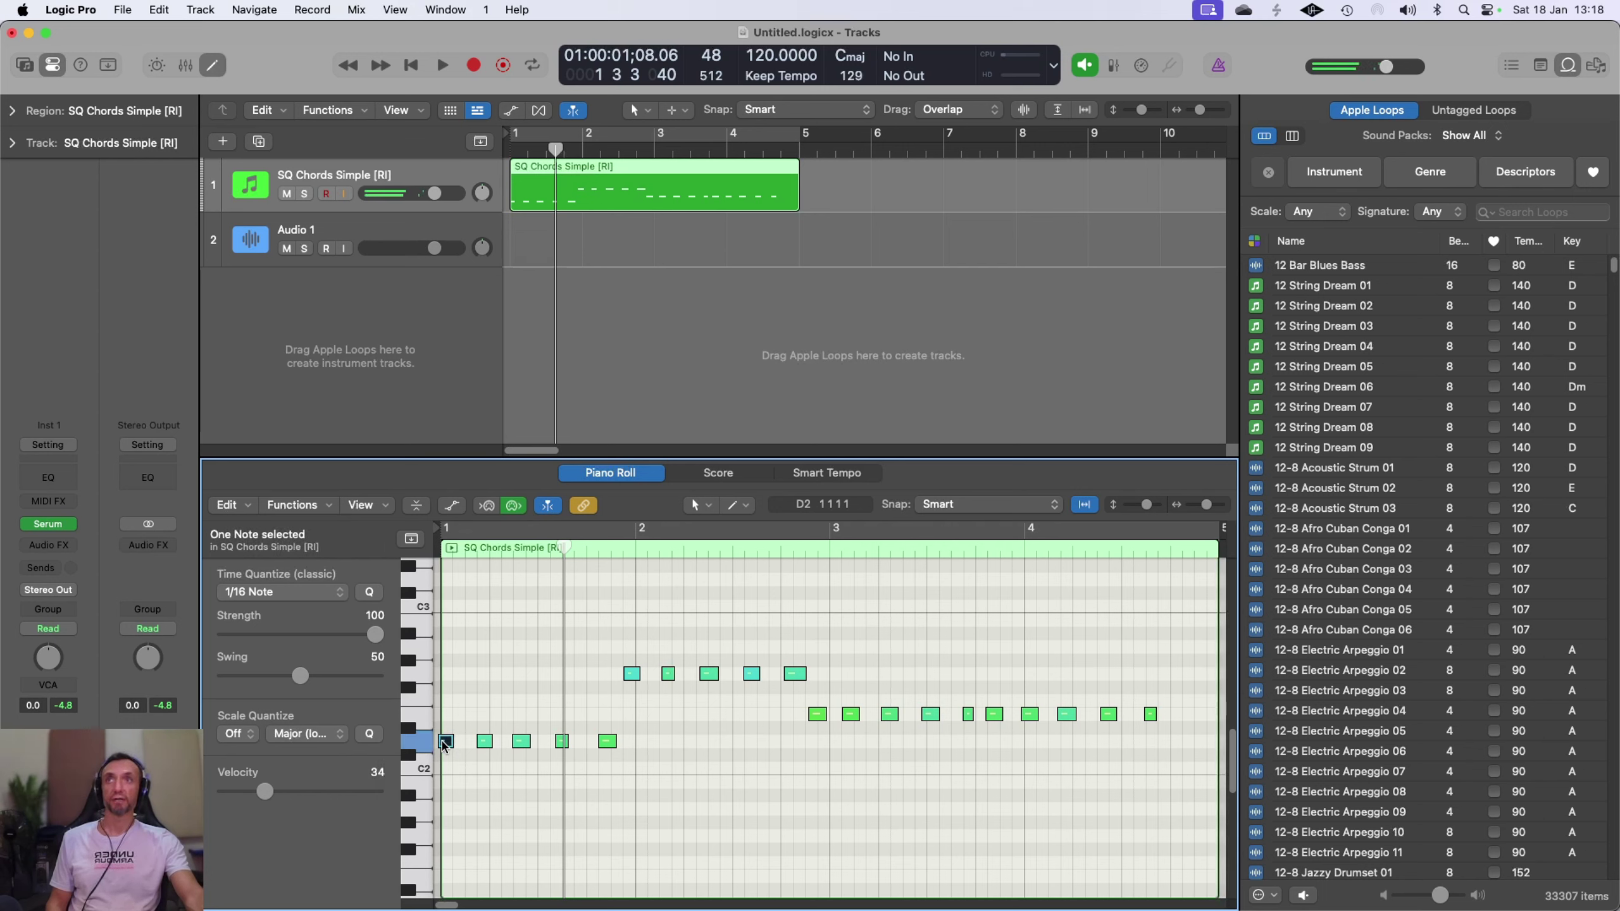
pyautogui.click(451, 743)
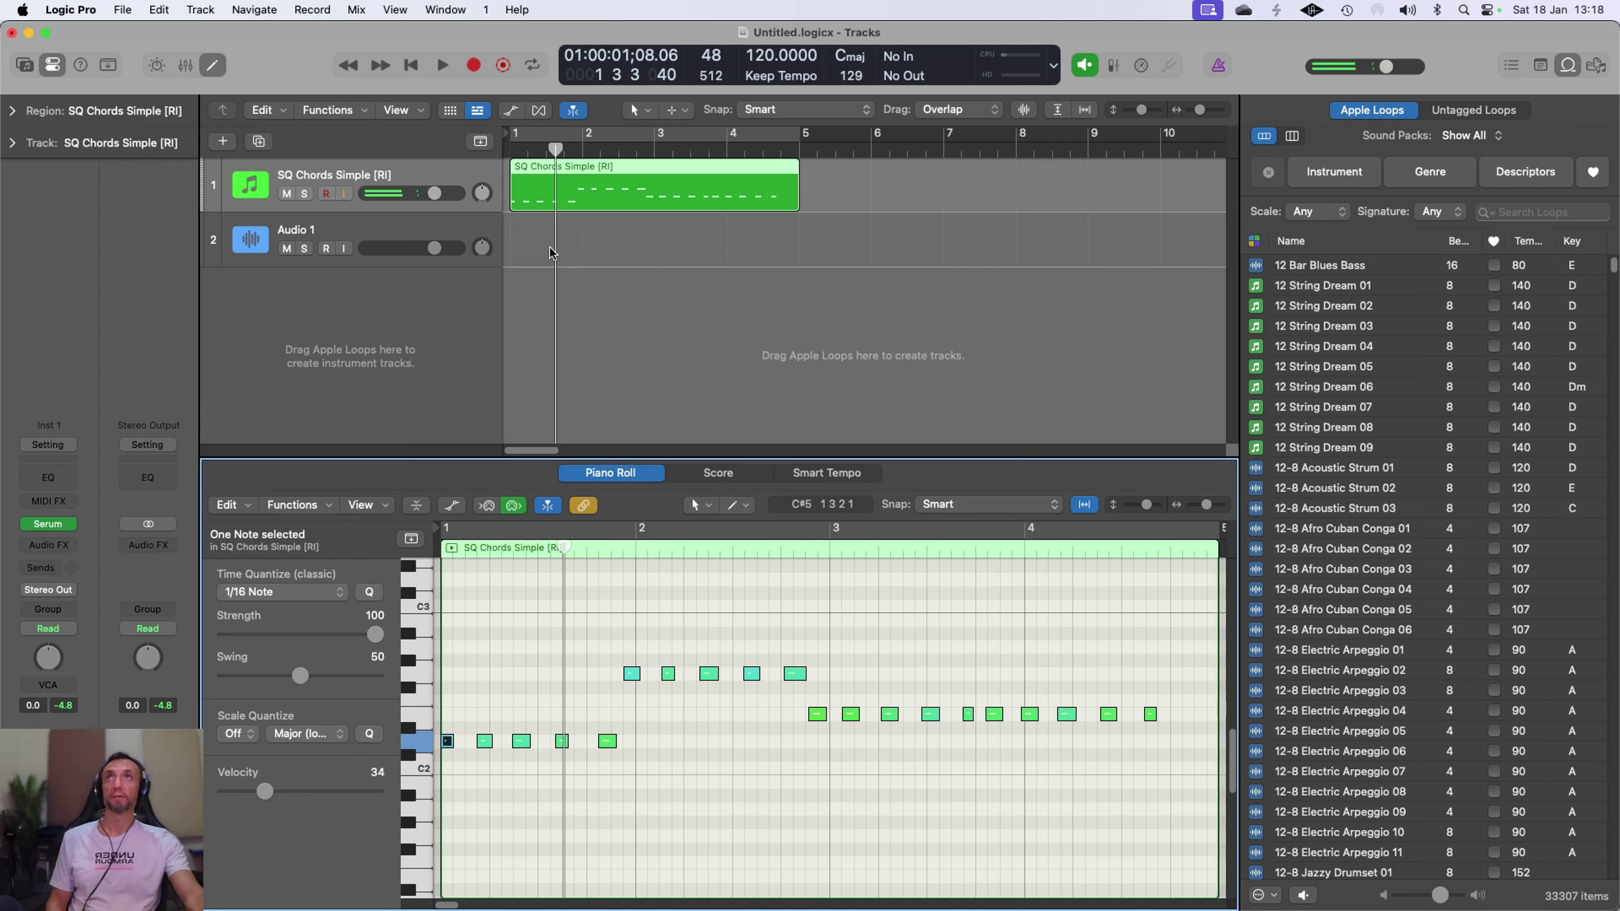
pyautogui.click(414, 70)
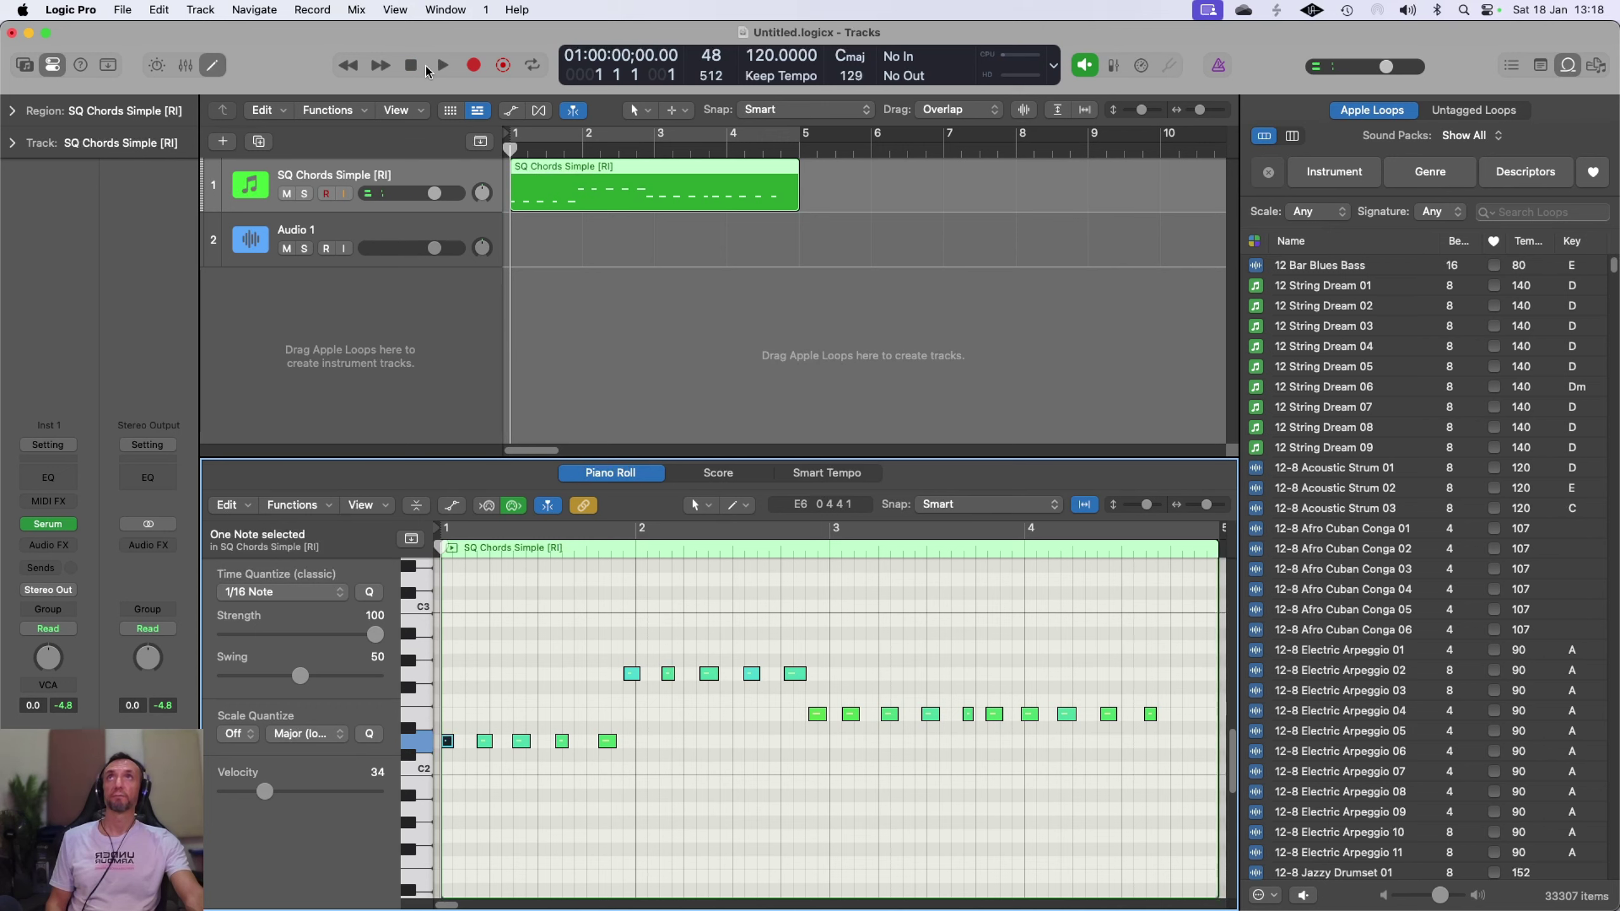
pyautogui.click(438, 66)
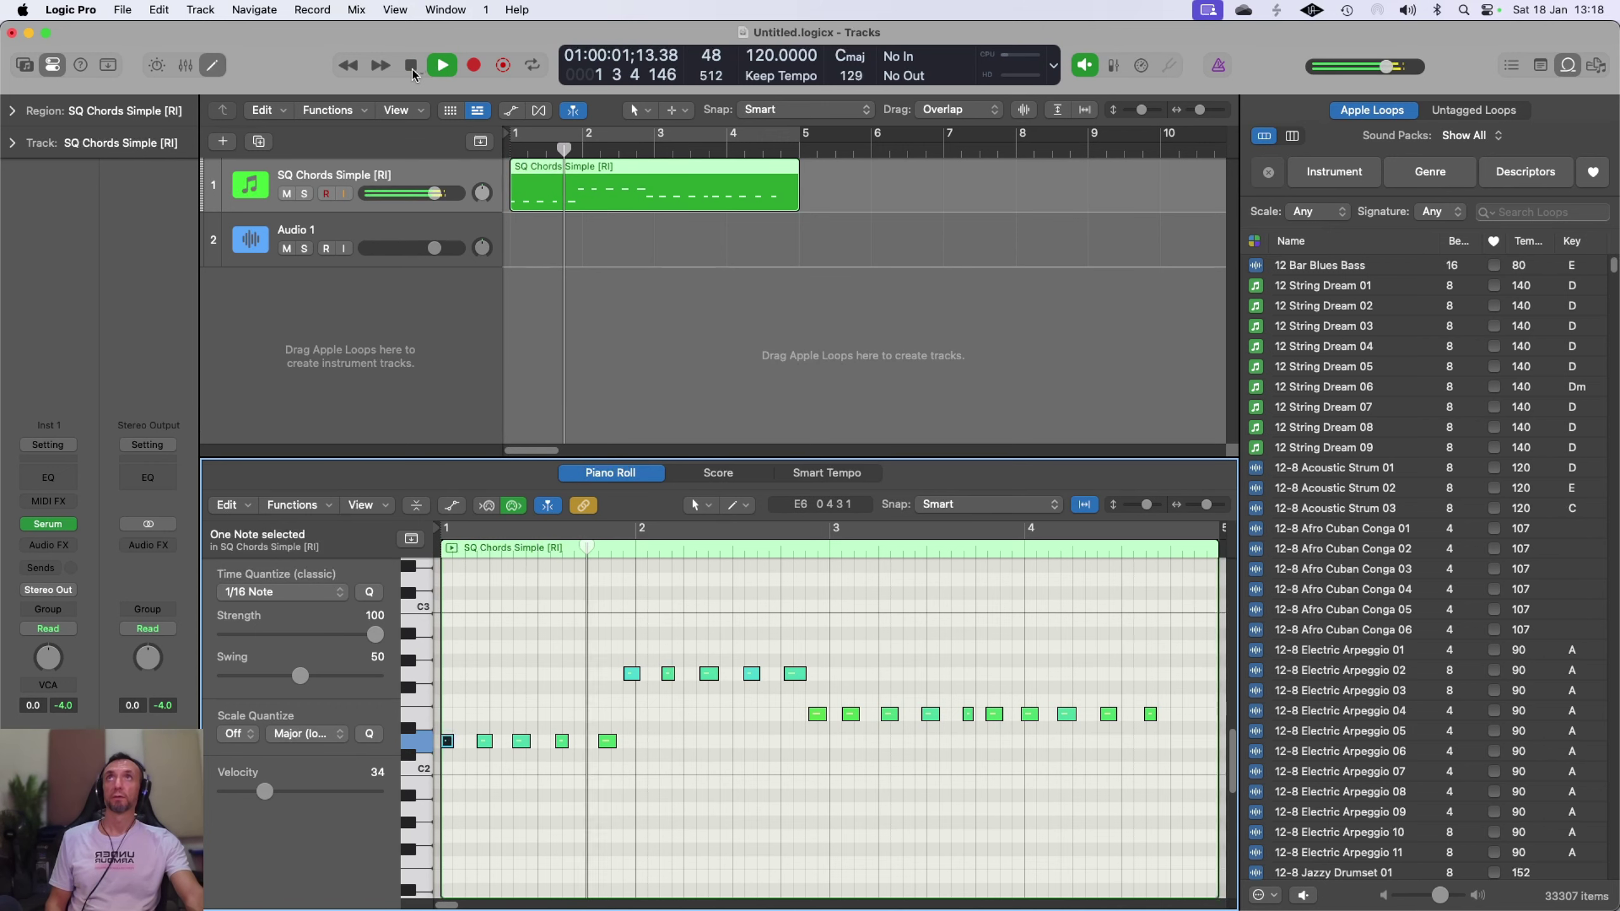
pyautogui.click(412, 69)
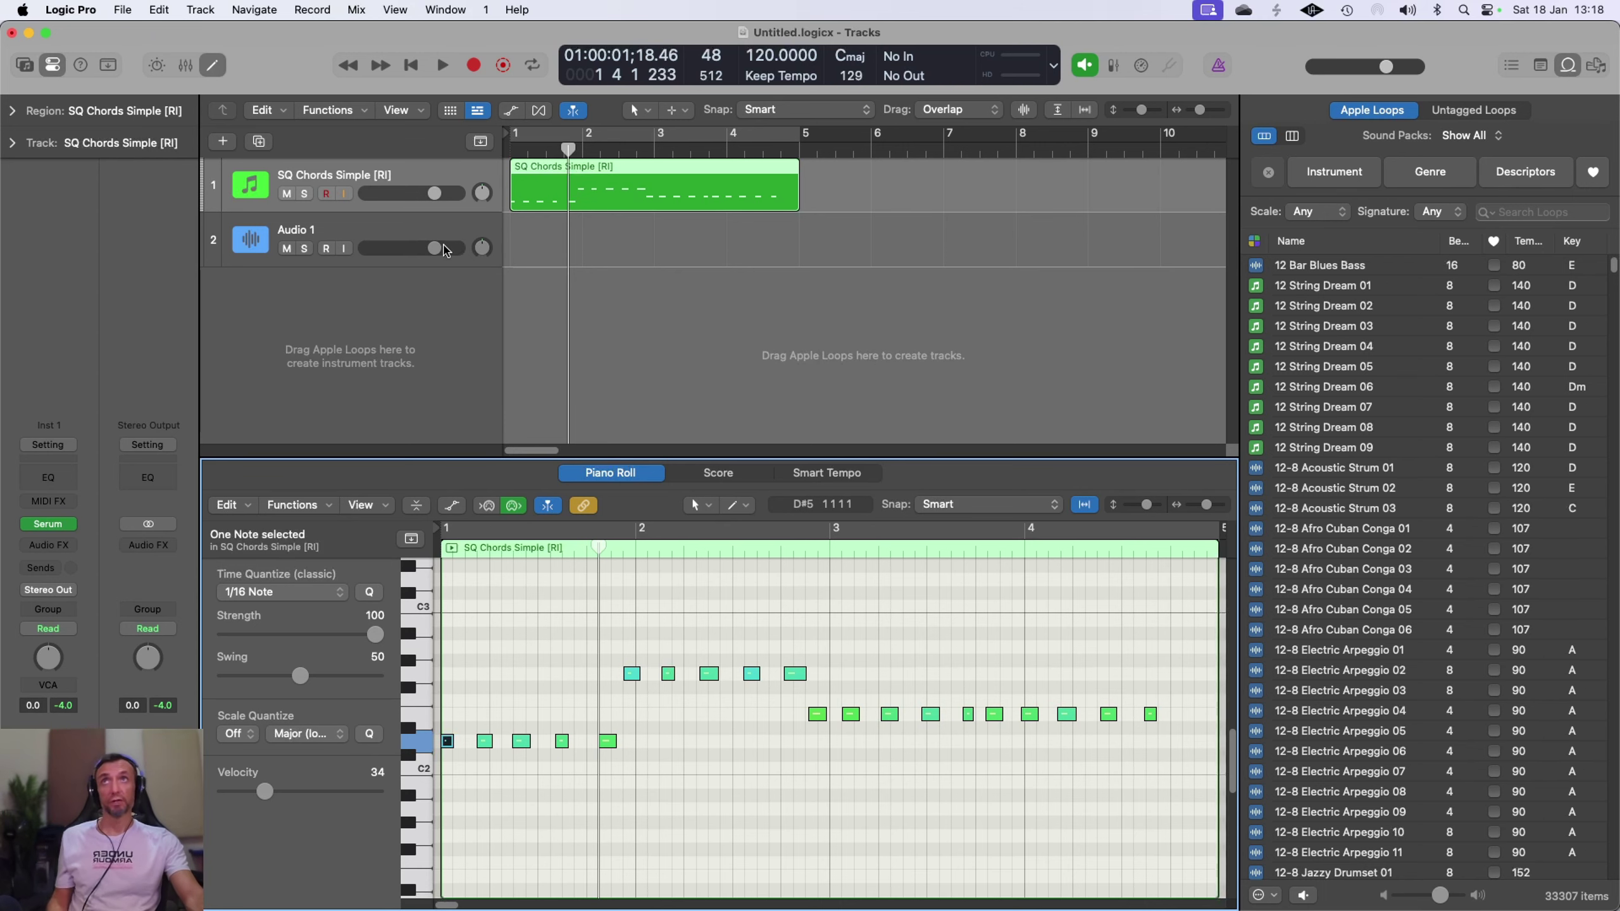
# Select the Audio 1 track and filter the Apple Loops by the Deep House genre
pyautogui.click(405, 237)
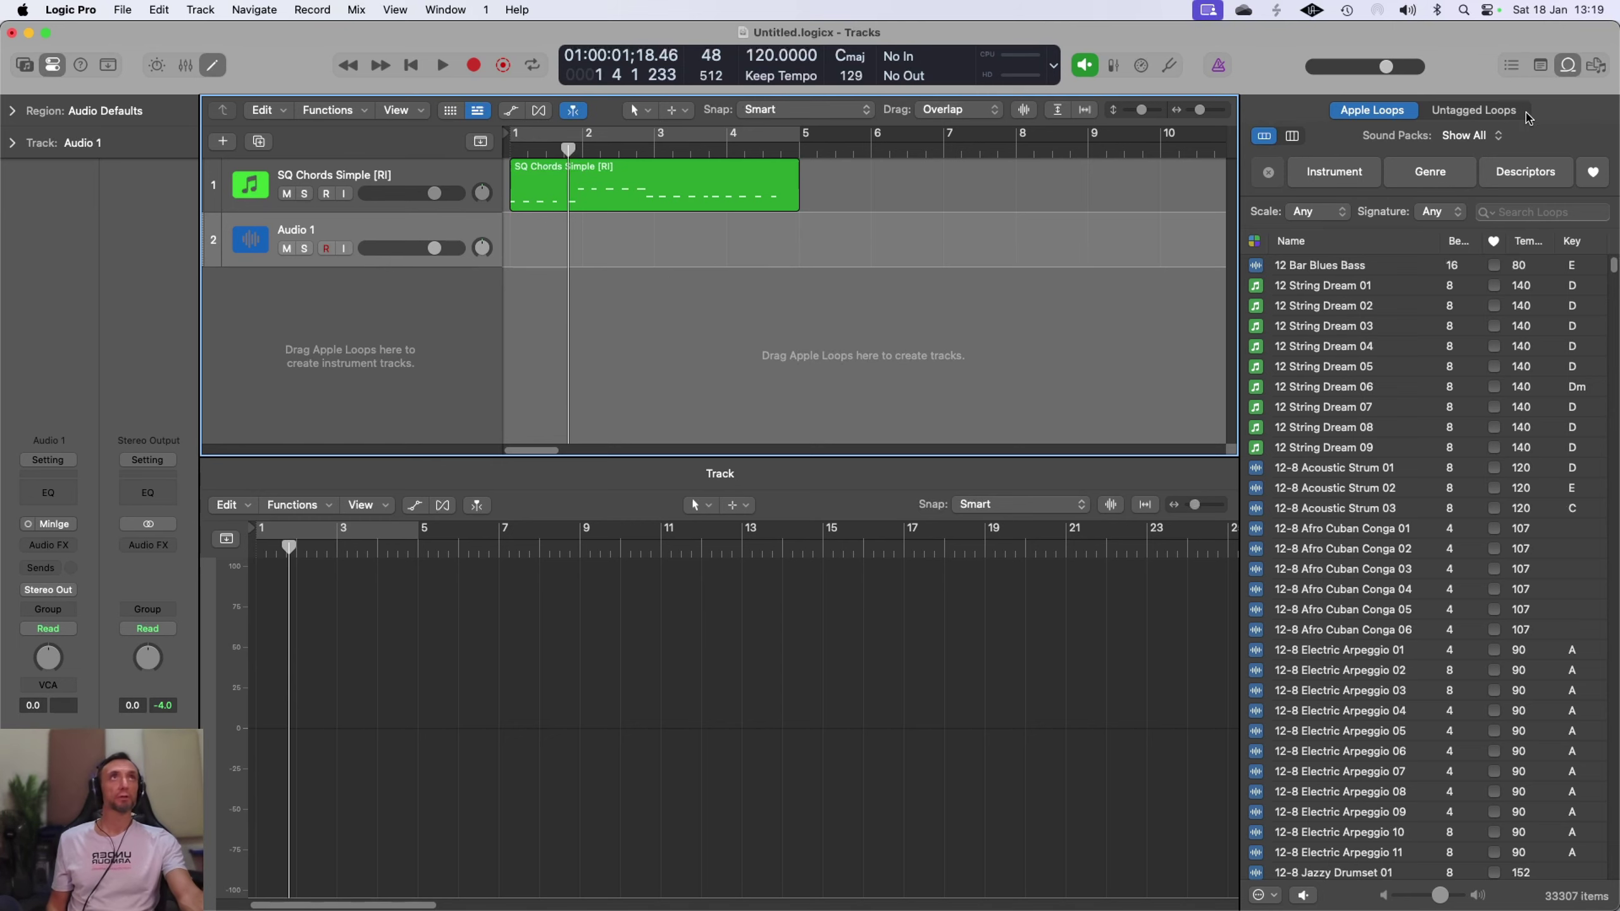
pyautogui.click(1566, 66)
pyautogui.click(1567, 67)
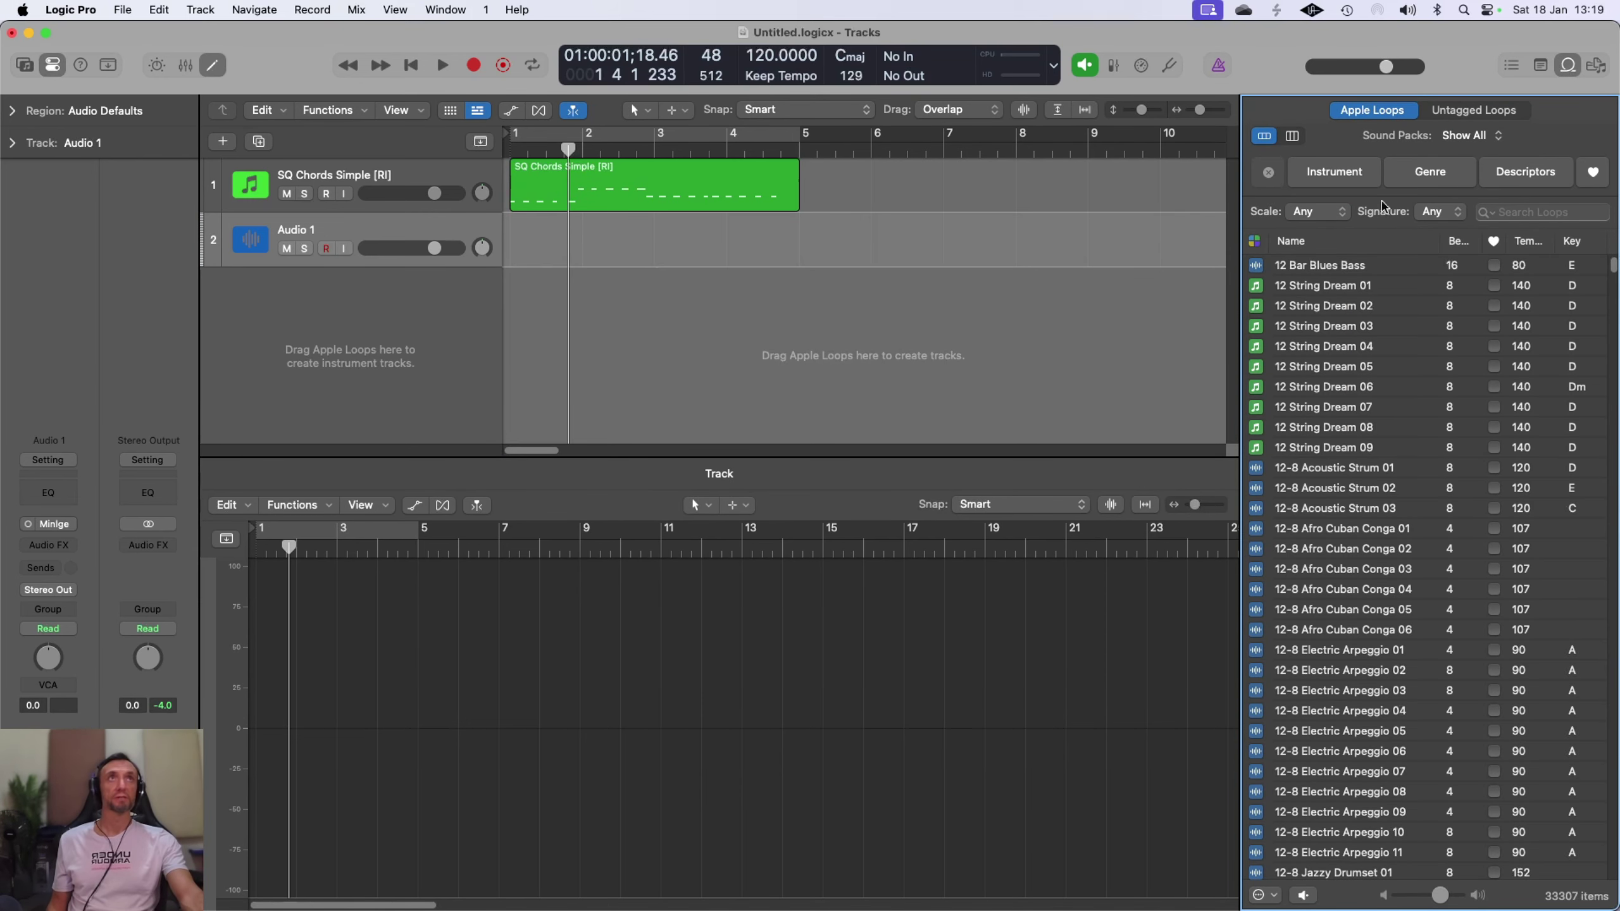
pyautogui.click(1428, 179)
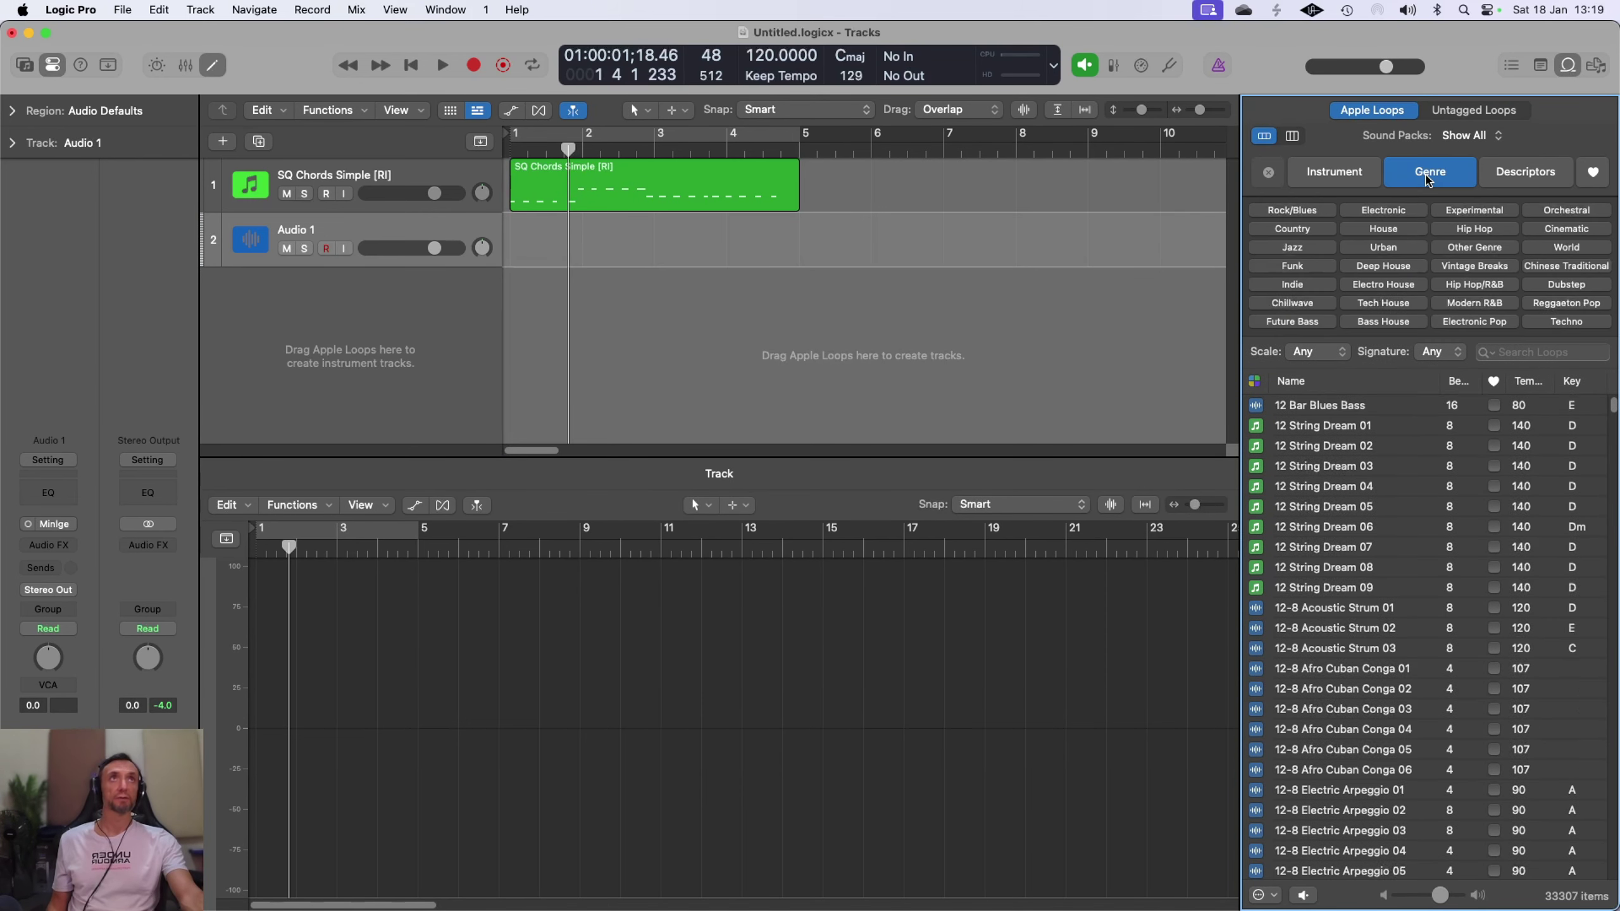
pyautogui.click(1380, 267)
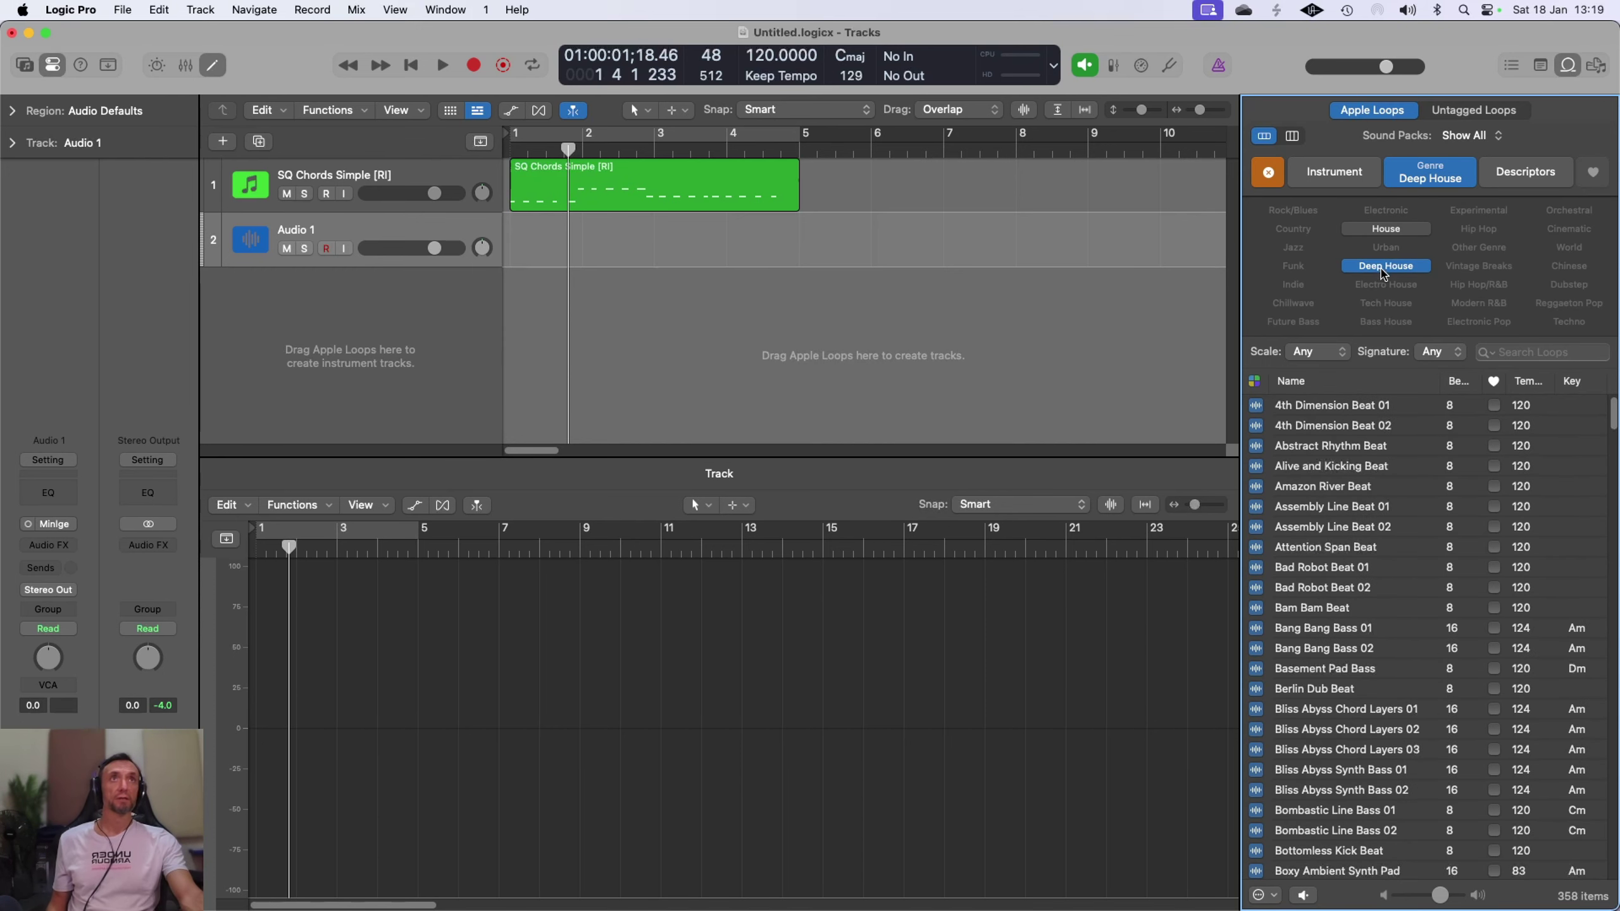
# Audition the 4th Dimension Beat 01 and 02, Deeper Meaning Topper and Double Dutch Beat loops, and briefly play the project
pyautogui.click(1327, 409)
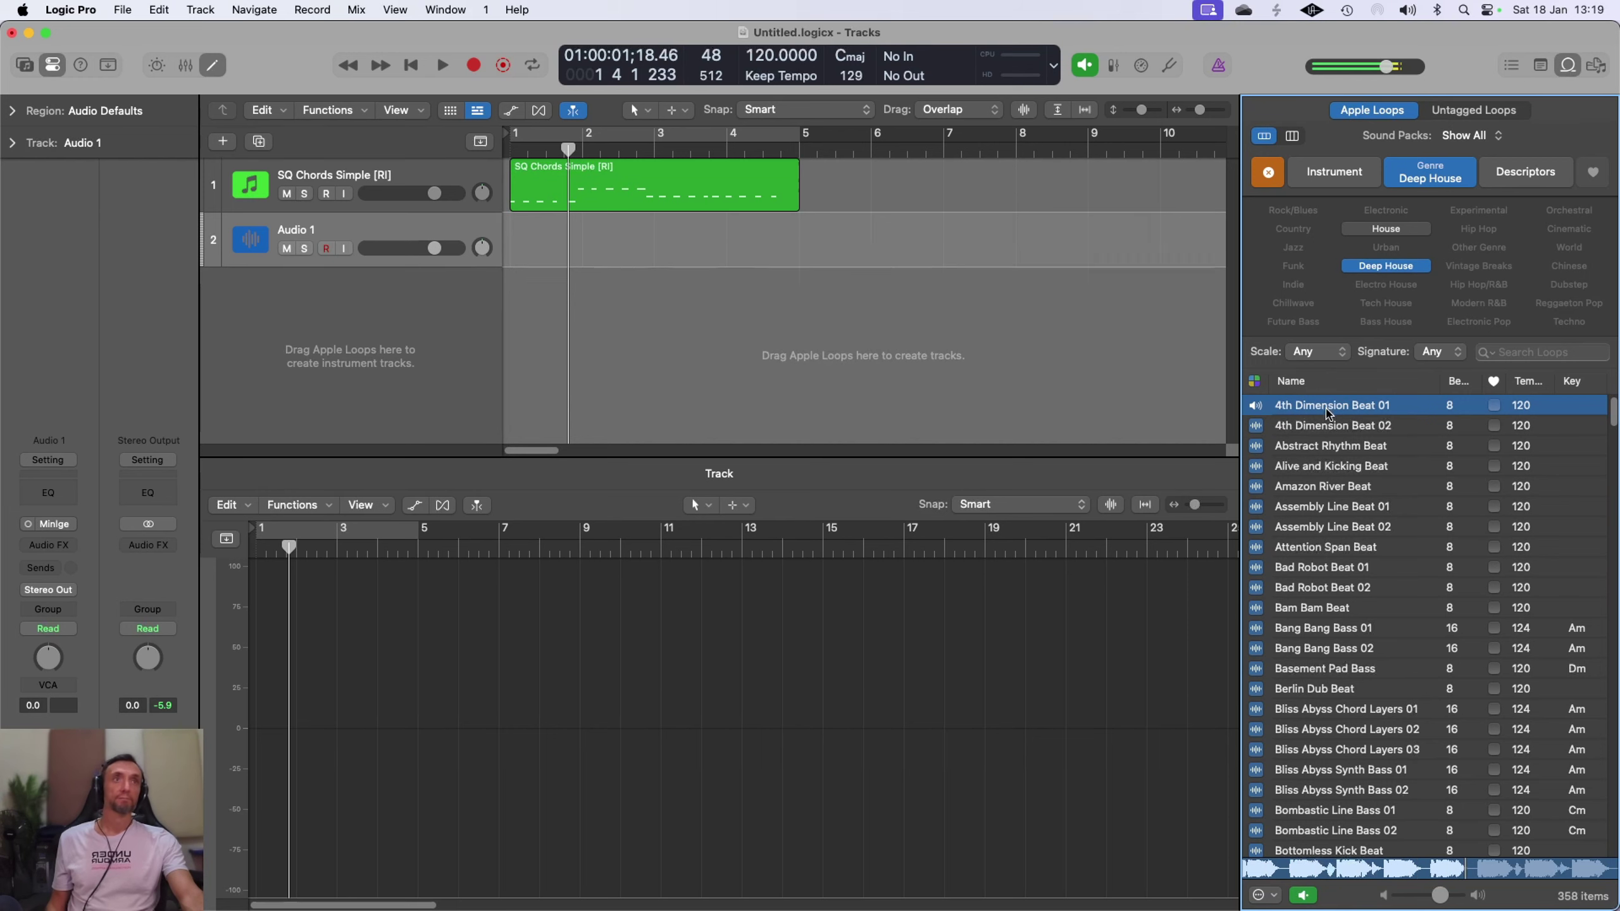
pyautogui.click(1328, 427)
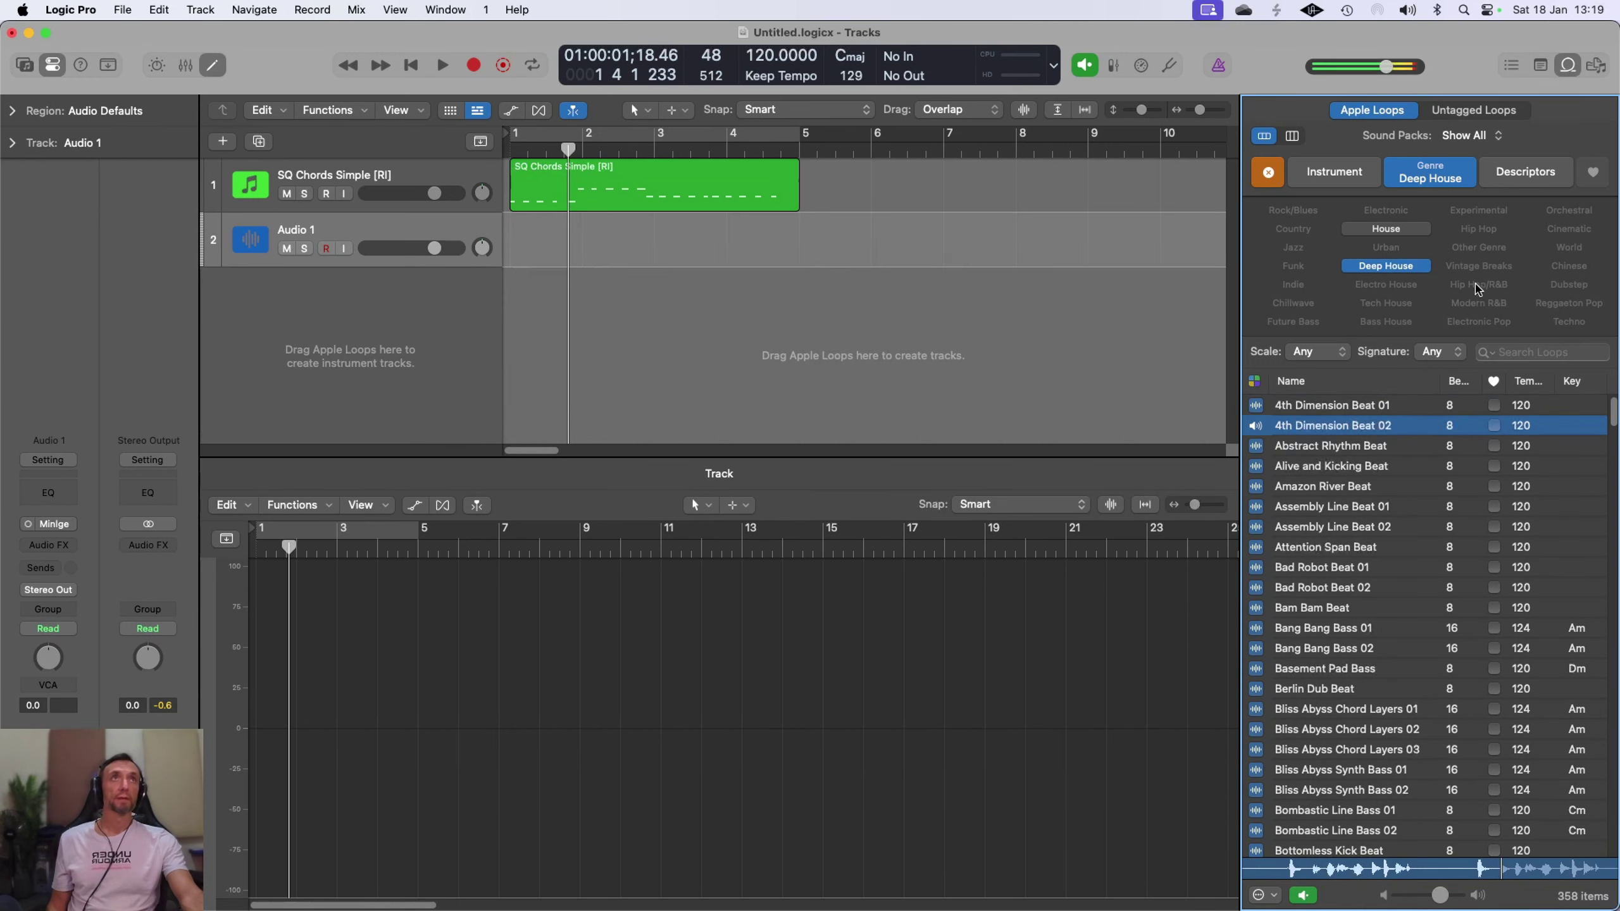
pyautogui.scroll(-20, 1339, 575)
pyautogui.click(1322, 655)
pyautogui.scroll(-2, 1322, 656)
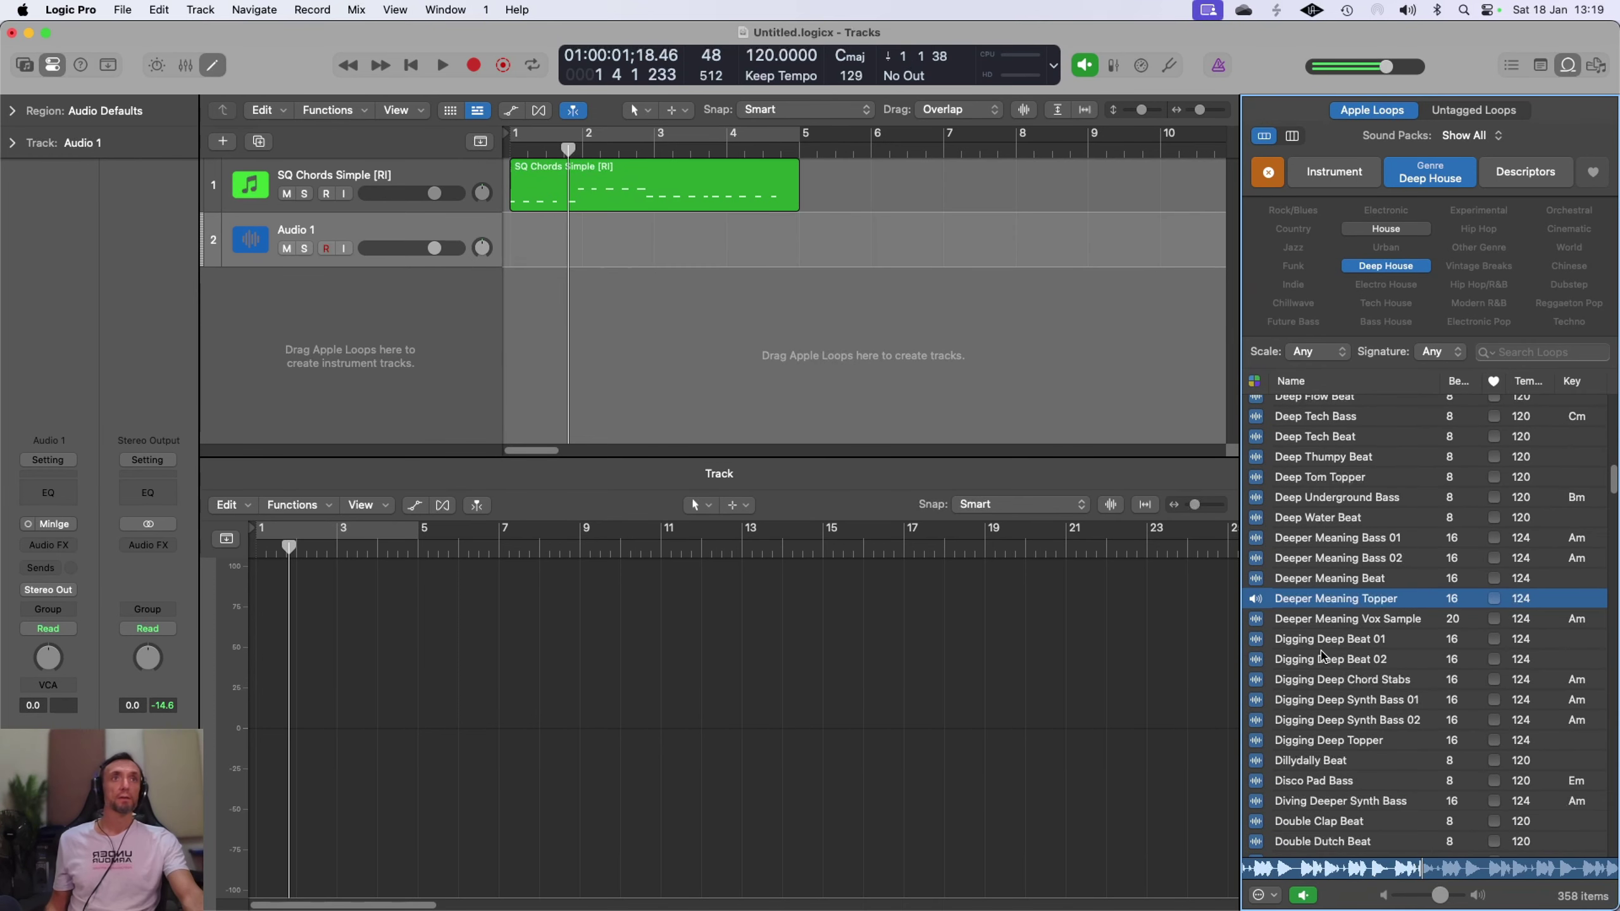
pyautogui.scroll(-3, 1321, 654)
pyautogui.click(1322, 663)
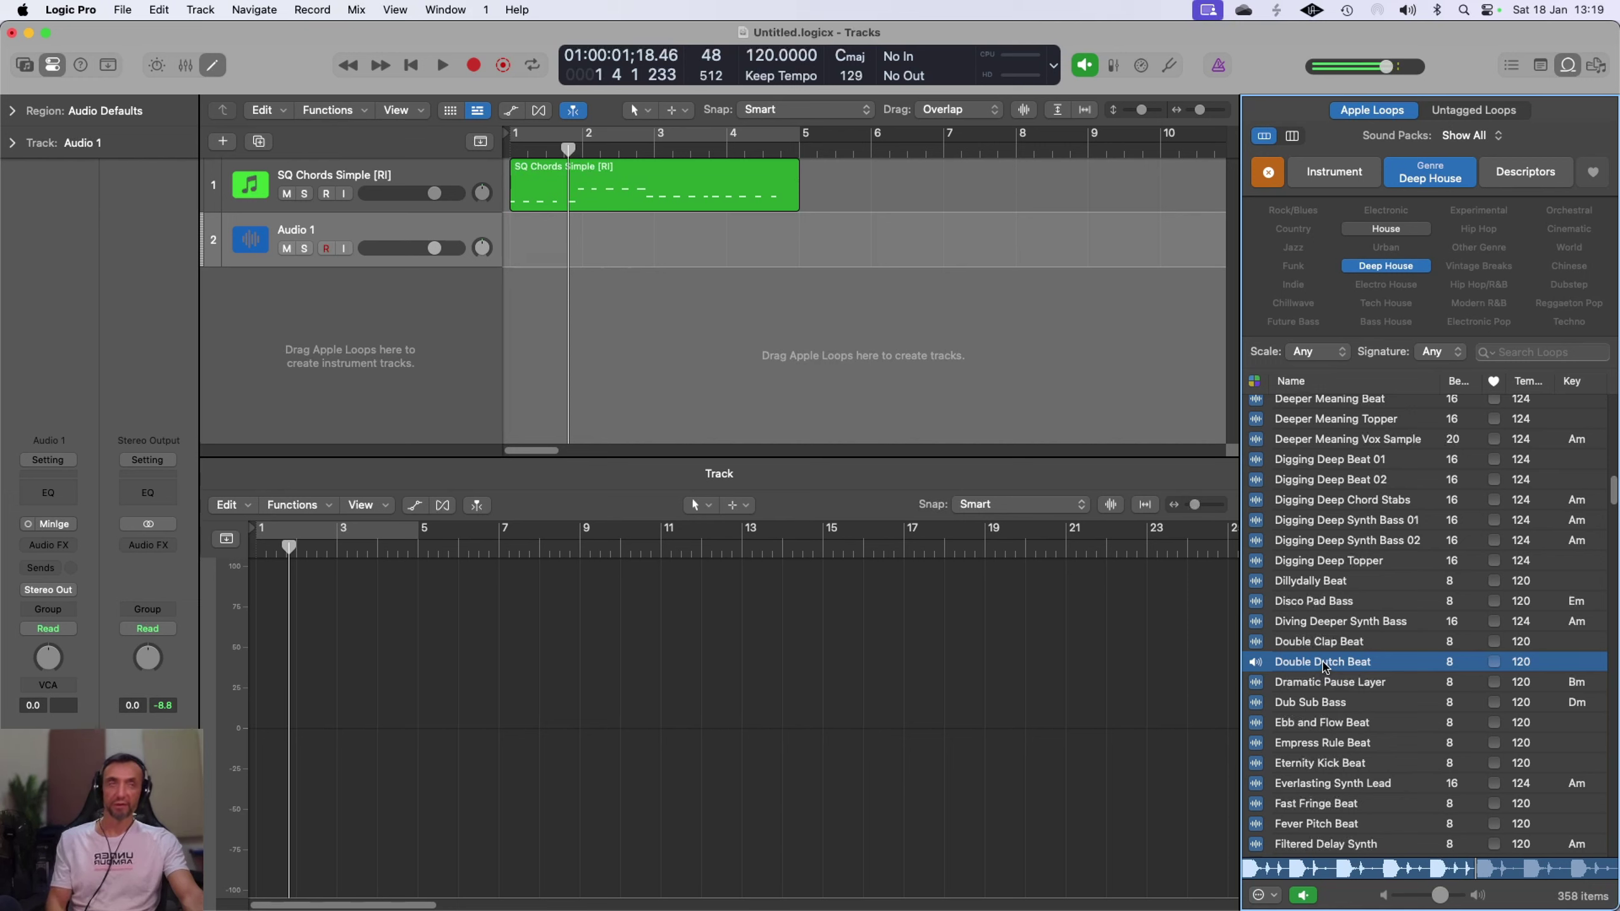
pyautogui.press('space')
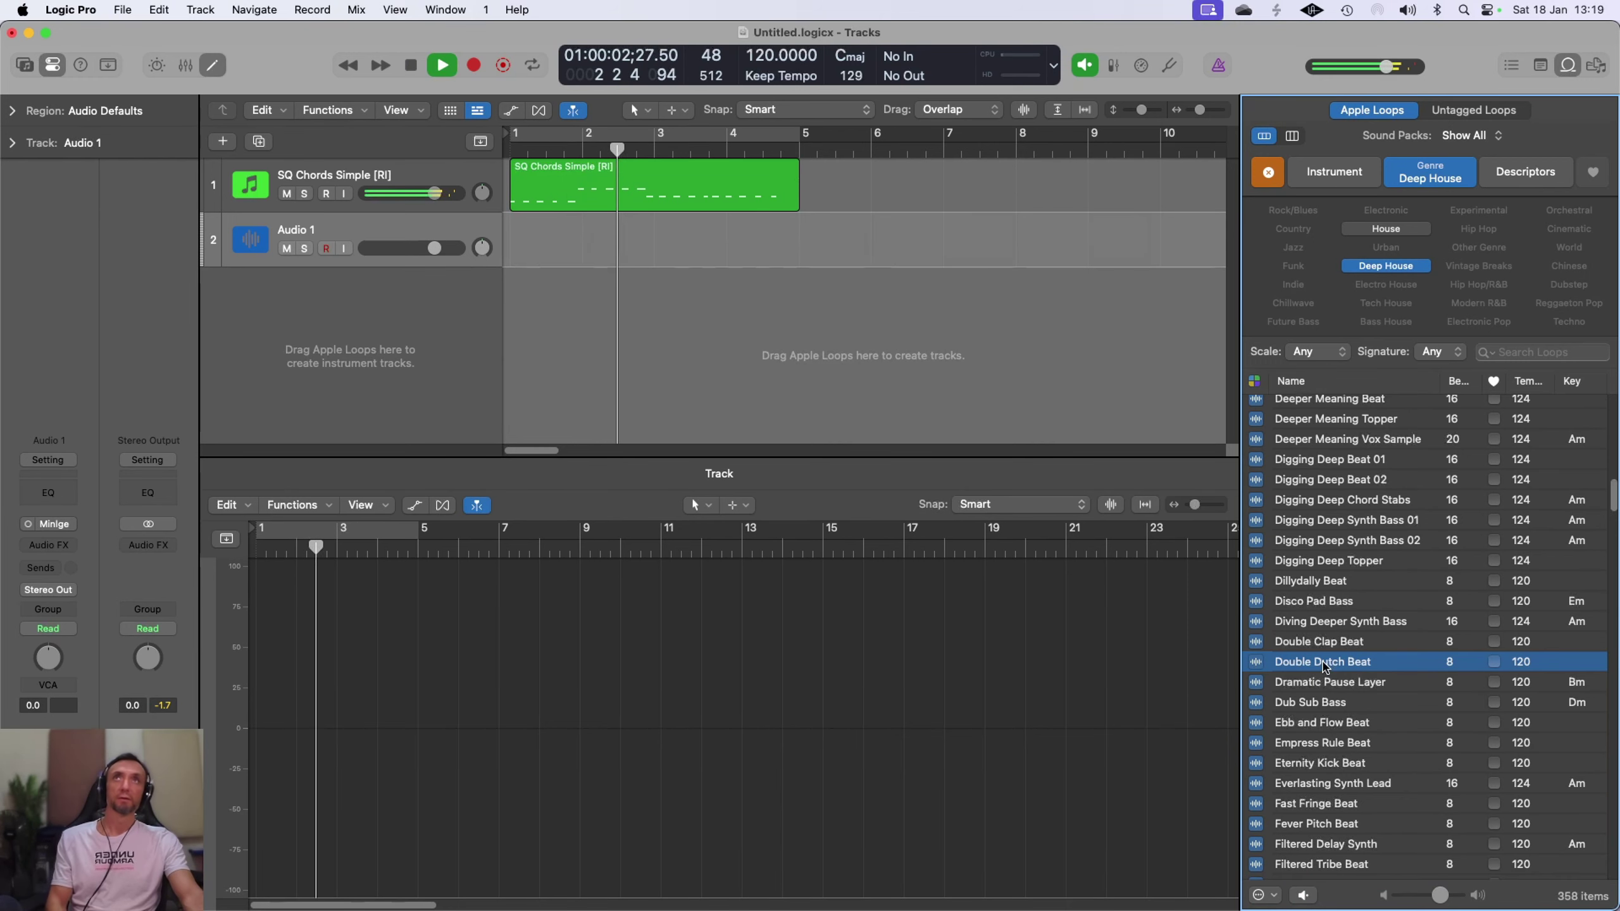
pyautogui.press('space')
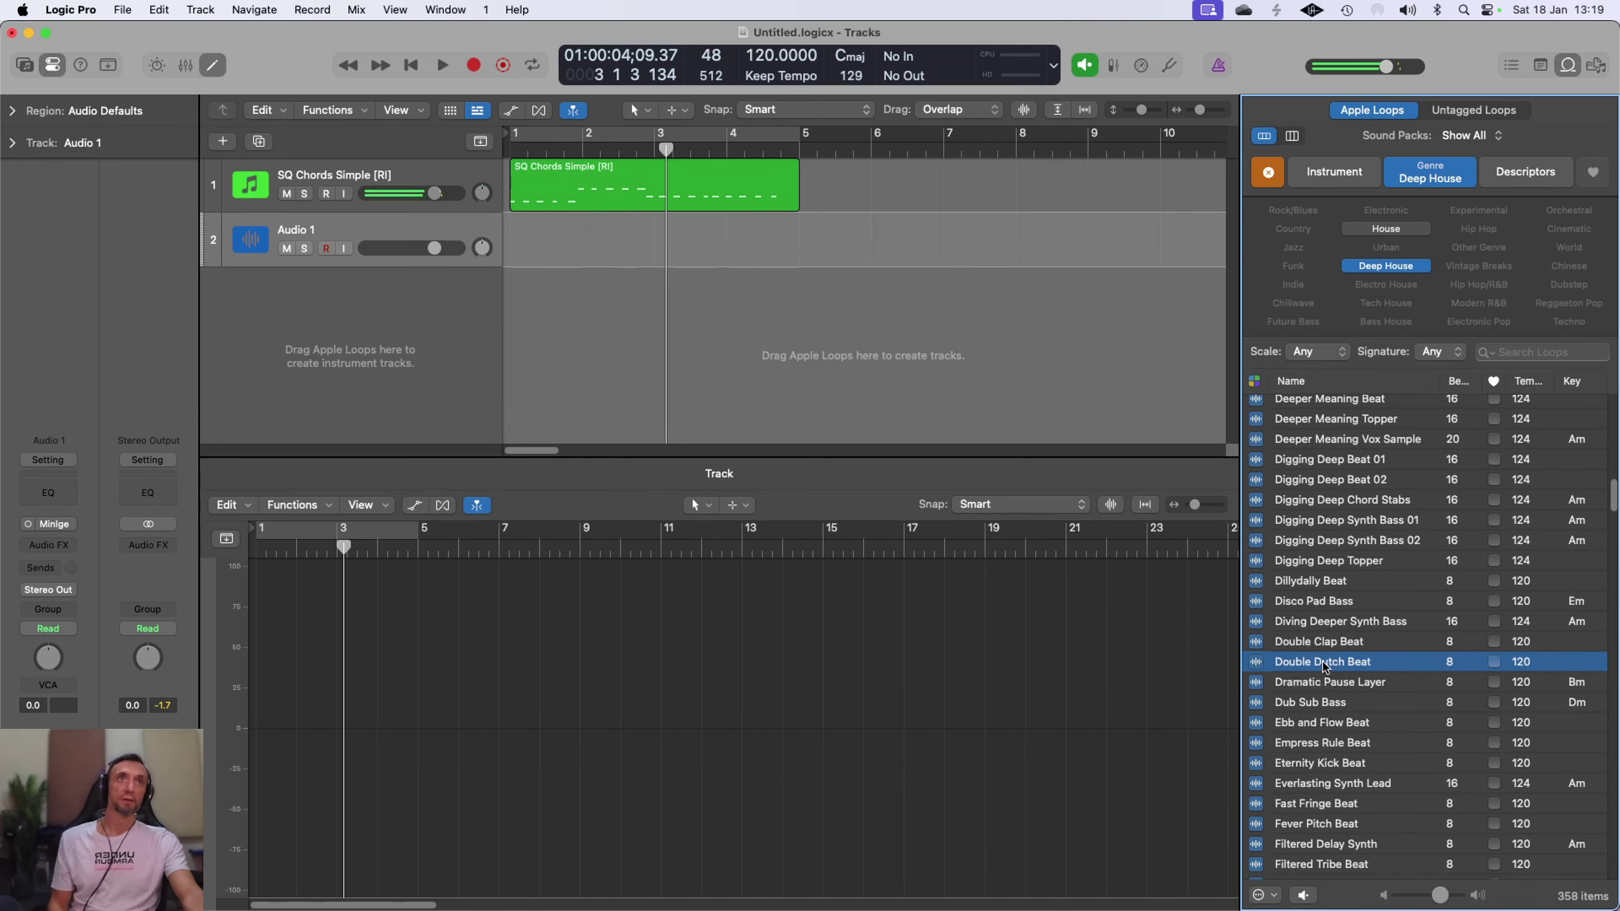
# Place the Double Dutch Beat loop at bar 1 of the Audio 1 track and play both tracks together from the start
pyautogui.moveTo(1324, 667); pyautogui.dragTo(523, 250)
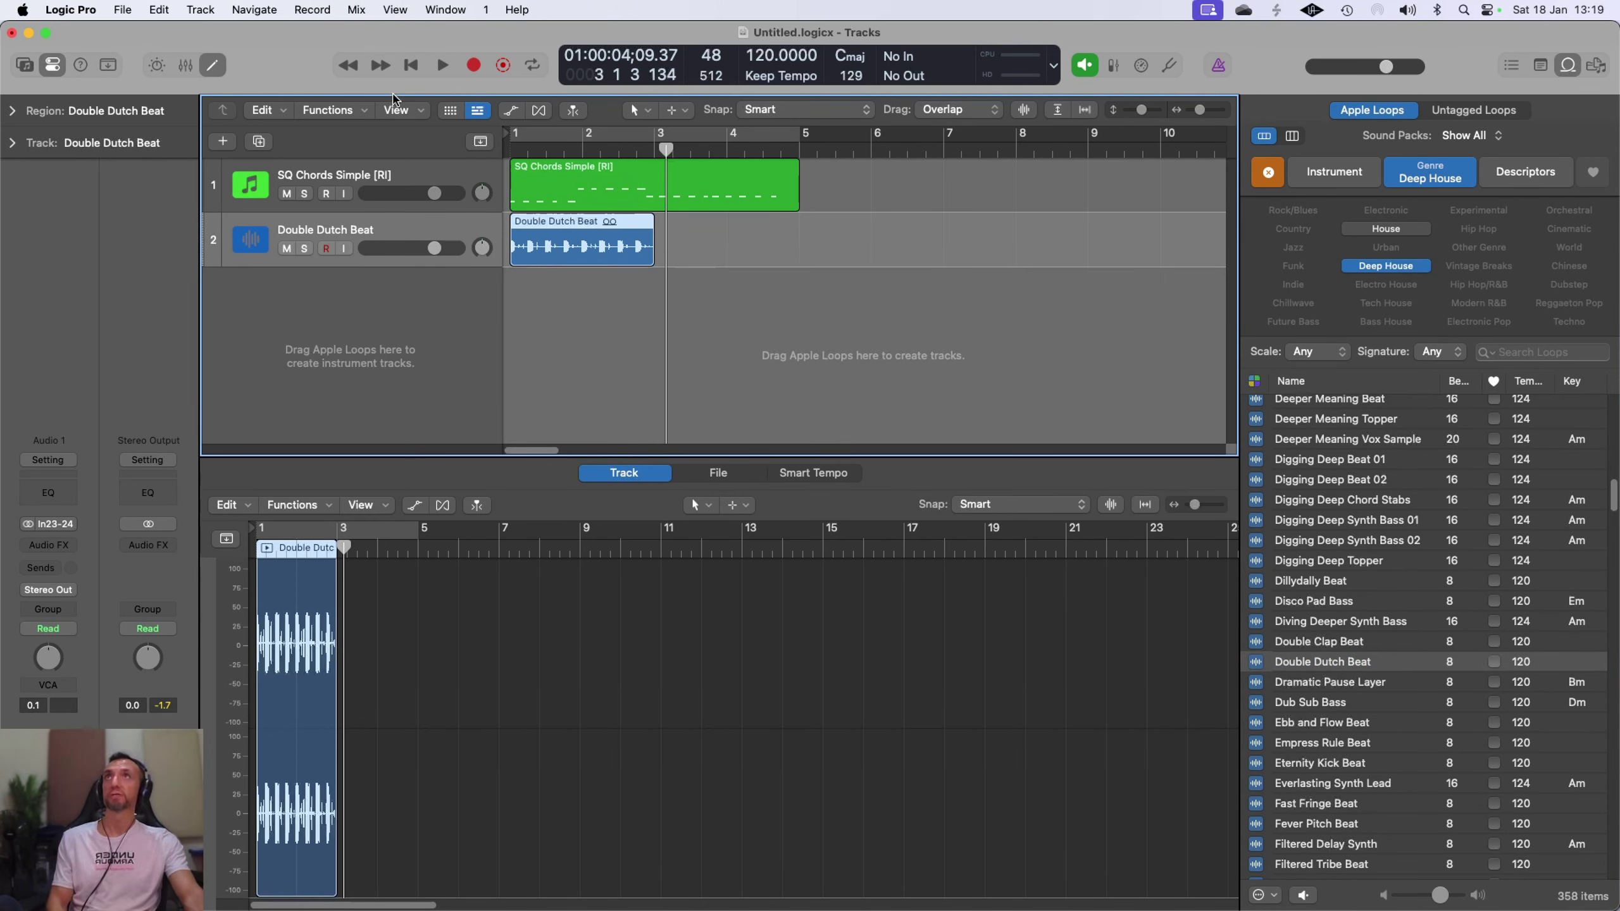
pyautogui.click(408, 67)
pyautogui.click(441, 68)
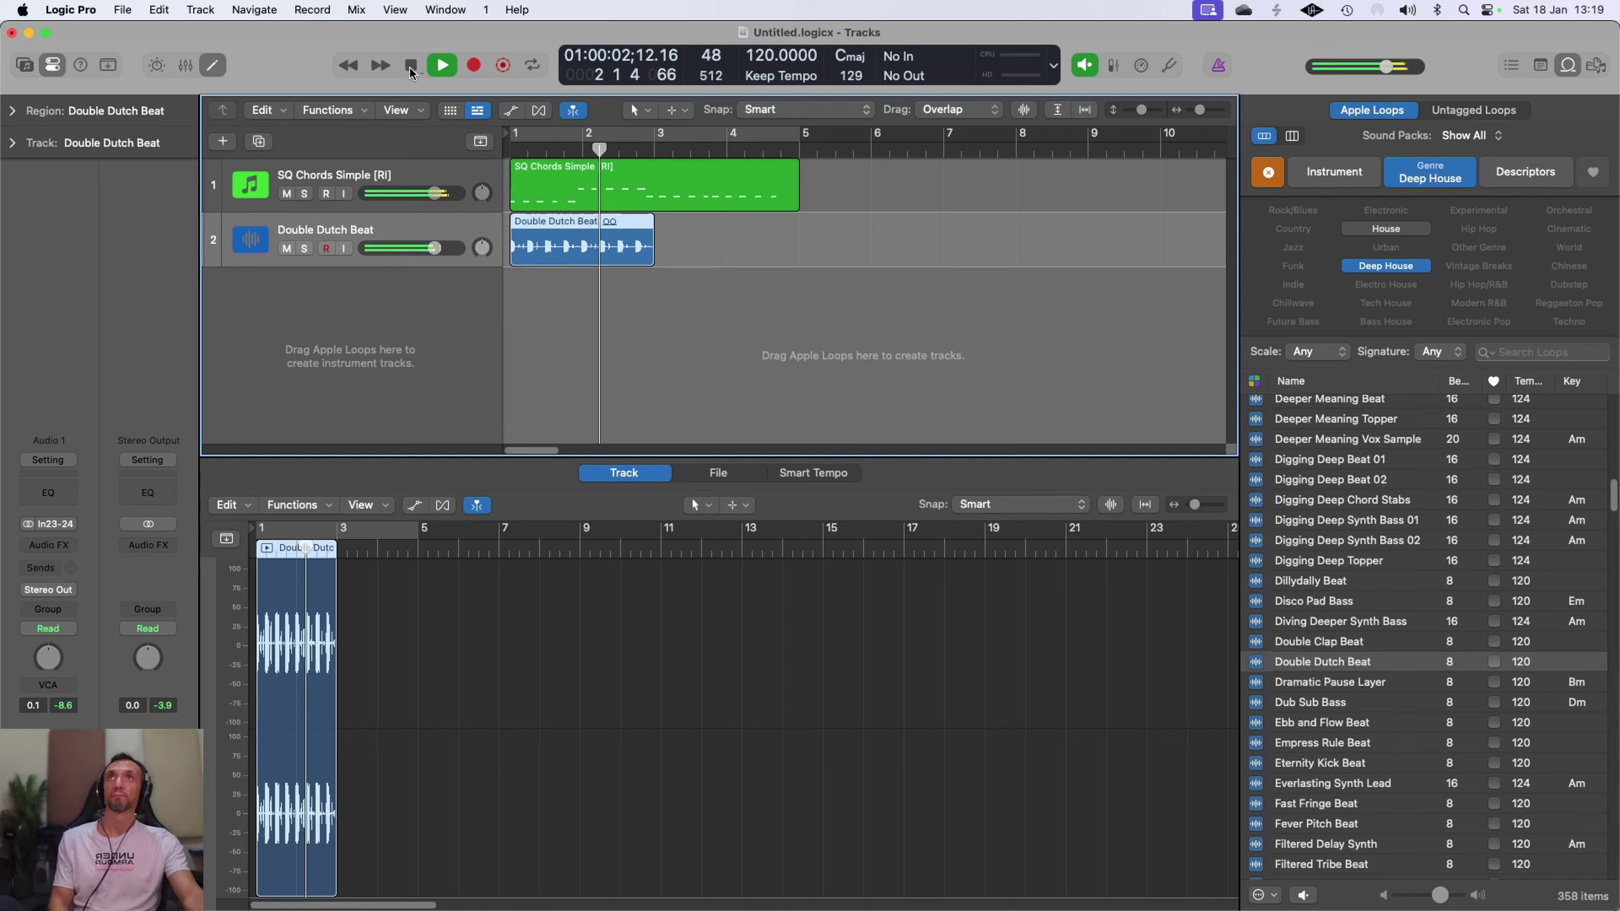
pyautogui.click(411, 67)
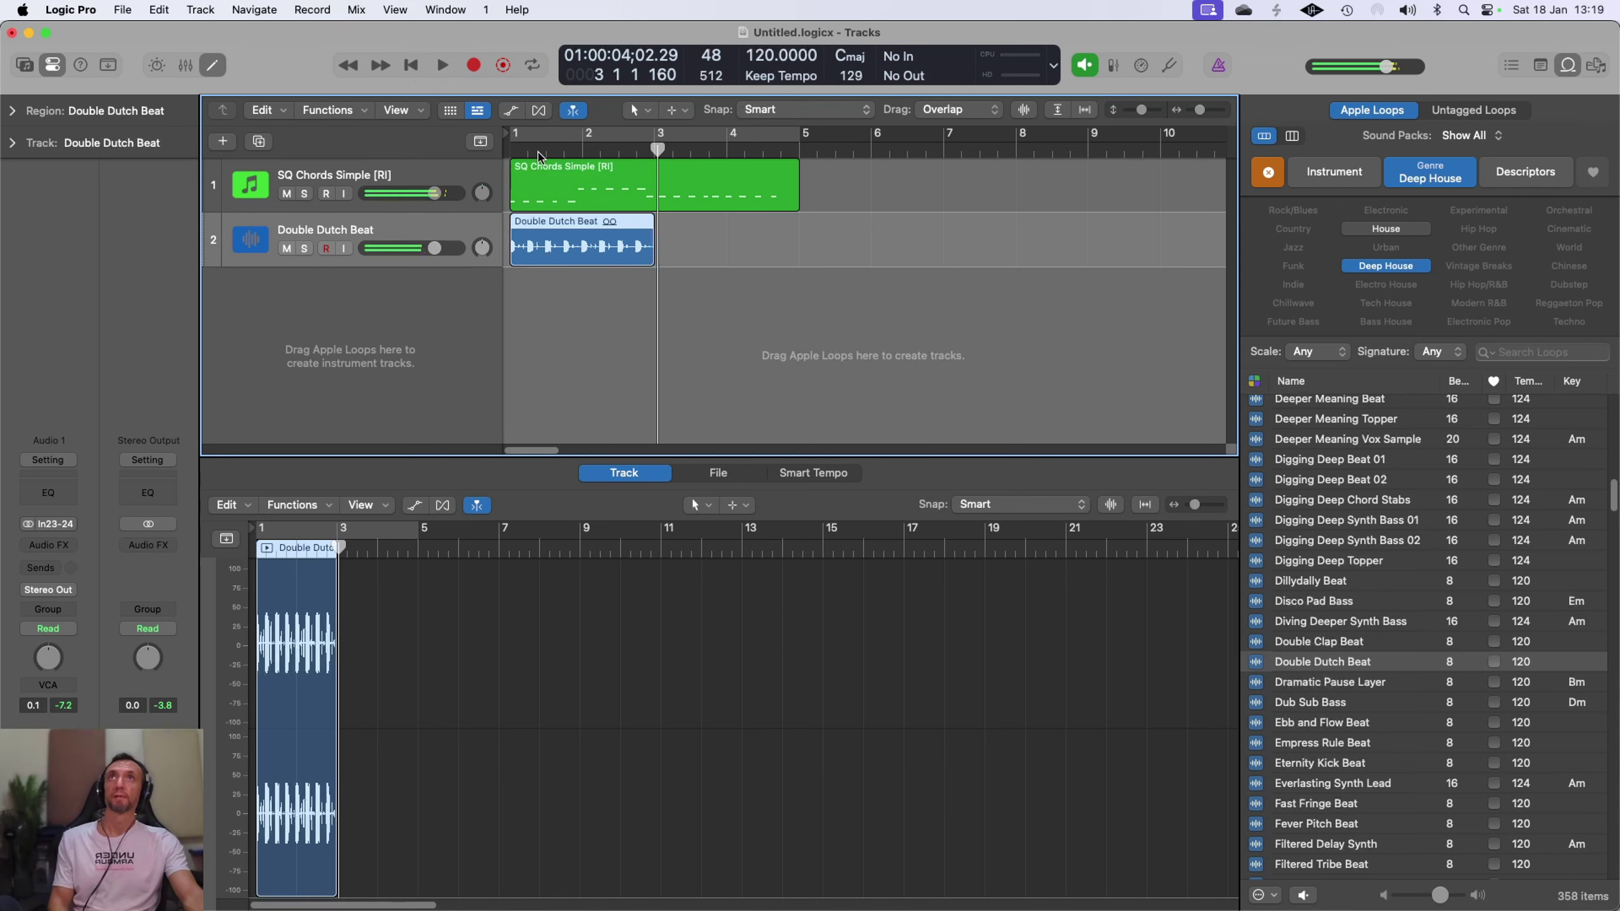
# Shift the 15 notes of the second and third pitches slightly later so the G2 notes start at bar 2, and play the result
pyautogui.click(578, 174)
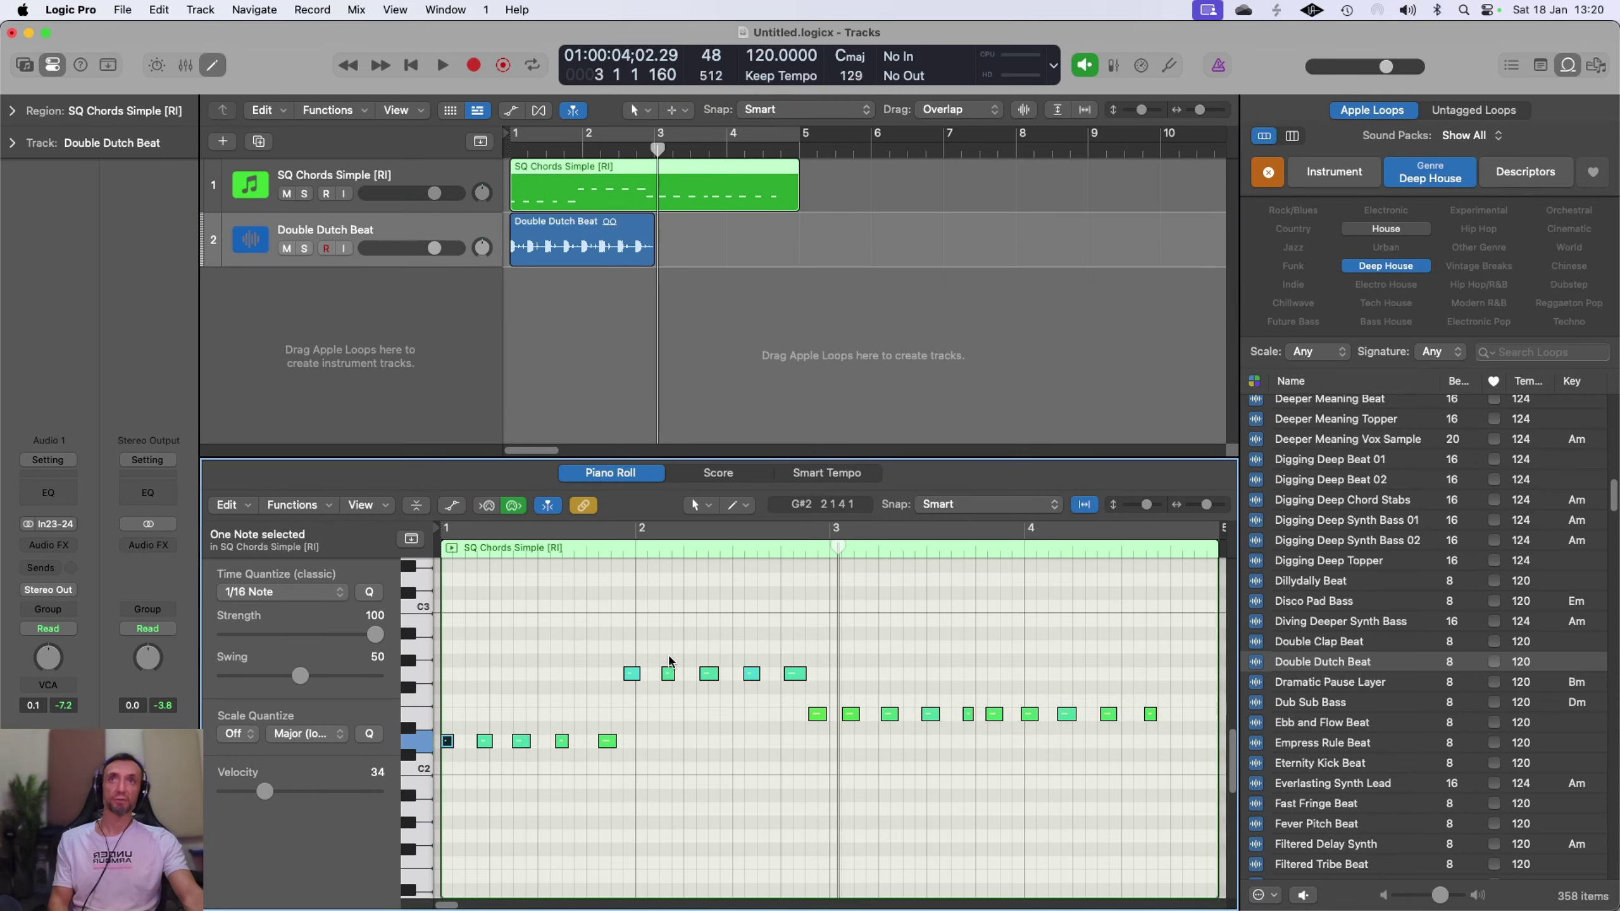
pyautogui.moveTo(618, 613); pyautogui.dragTo(1170, 764)
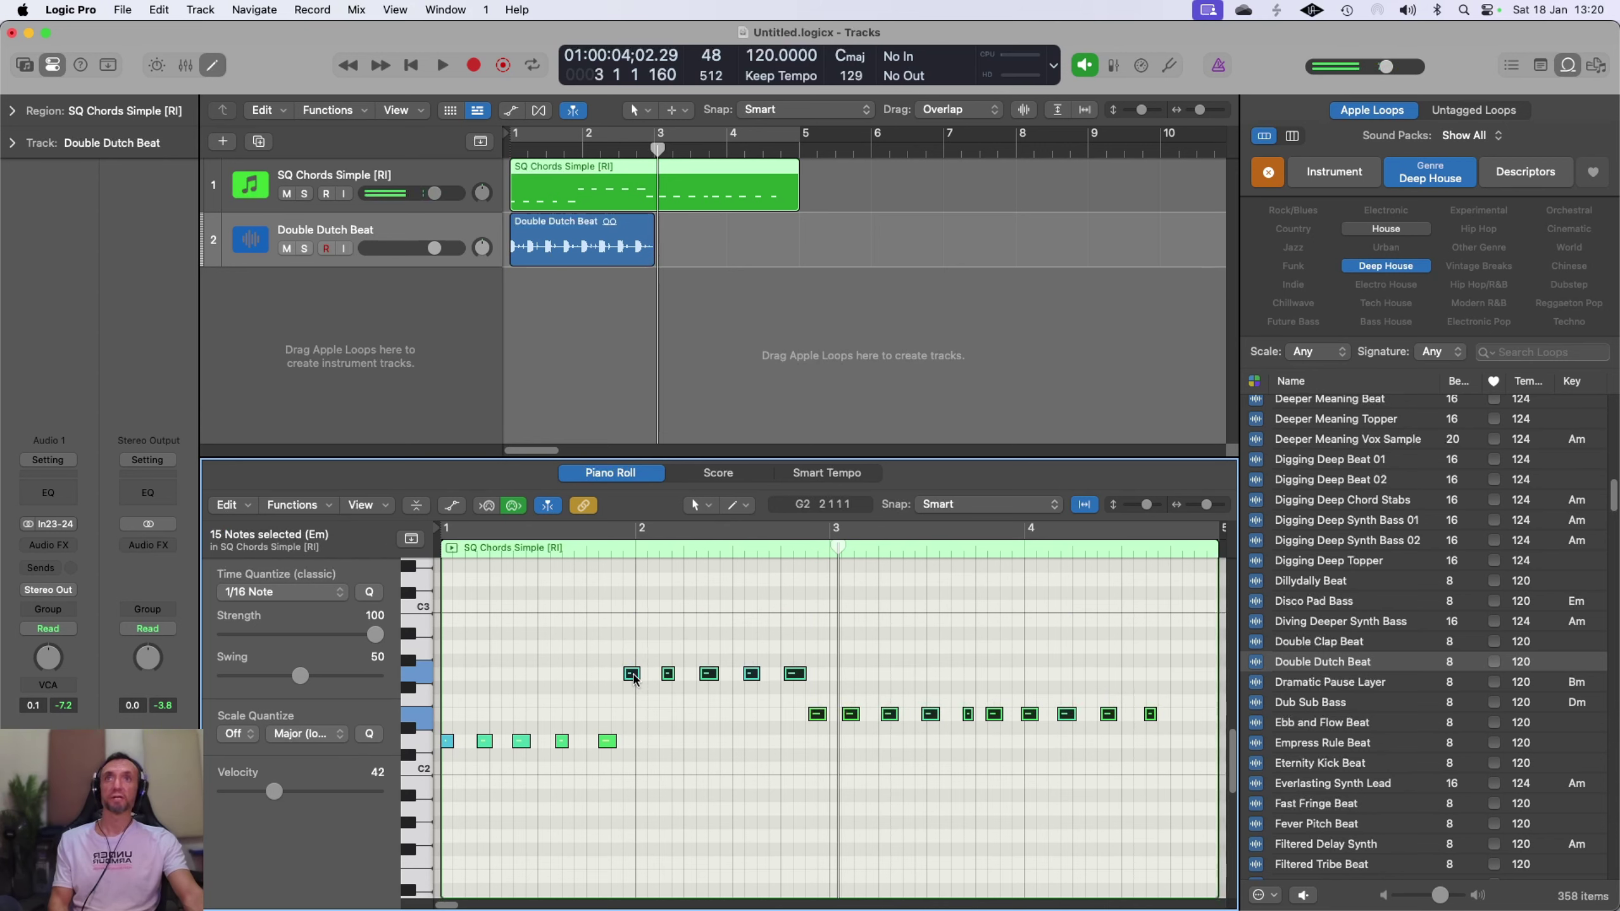
pyautogui.moveTo(633, 678); pyautogui.dragTo(646, 677)
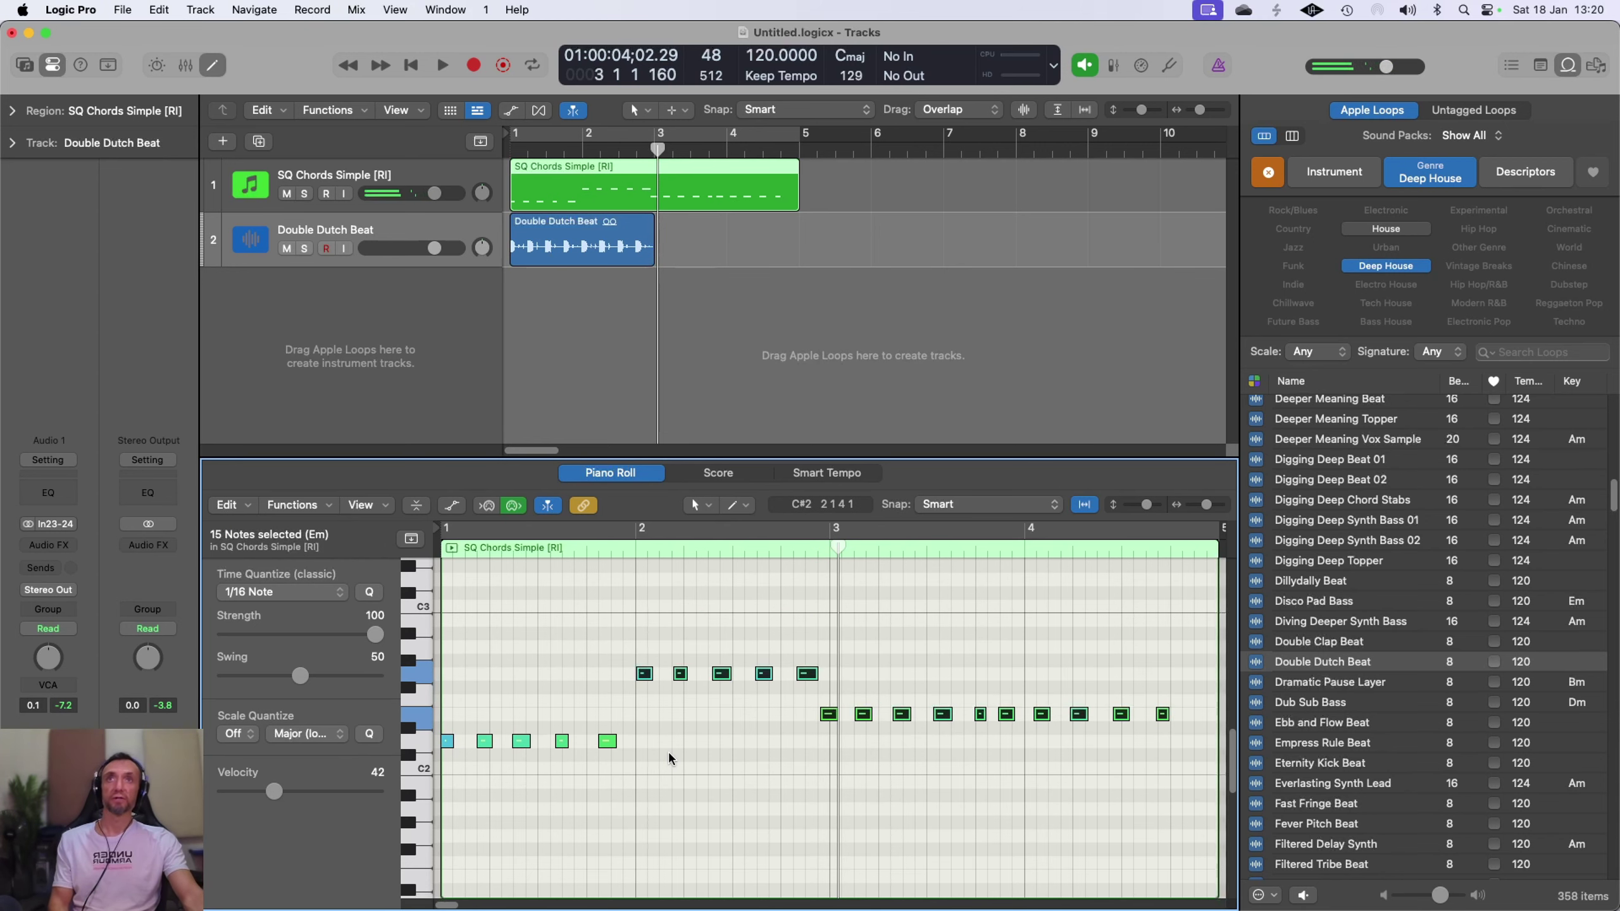
pyautogui.click(412, 66)
pyautogui.click(440, 64)
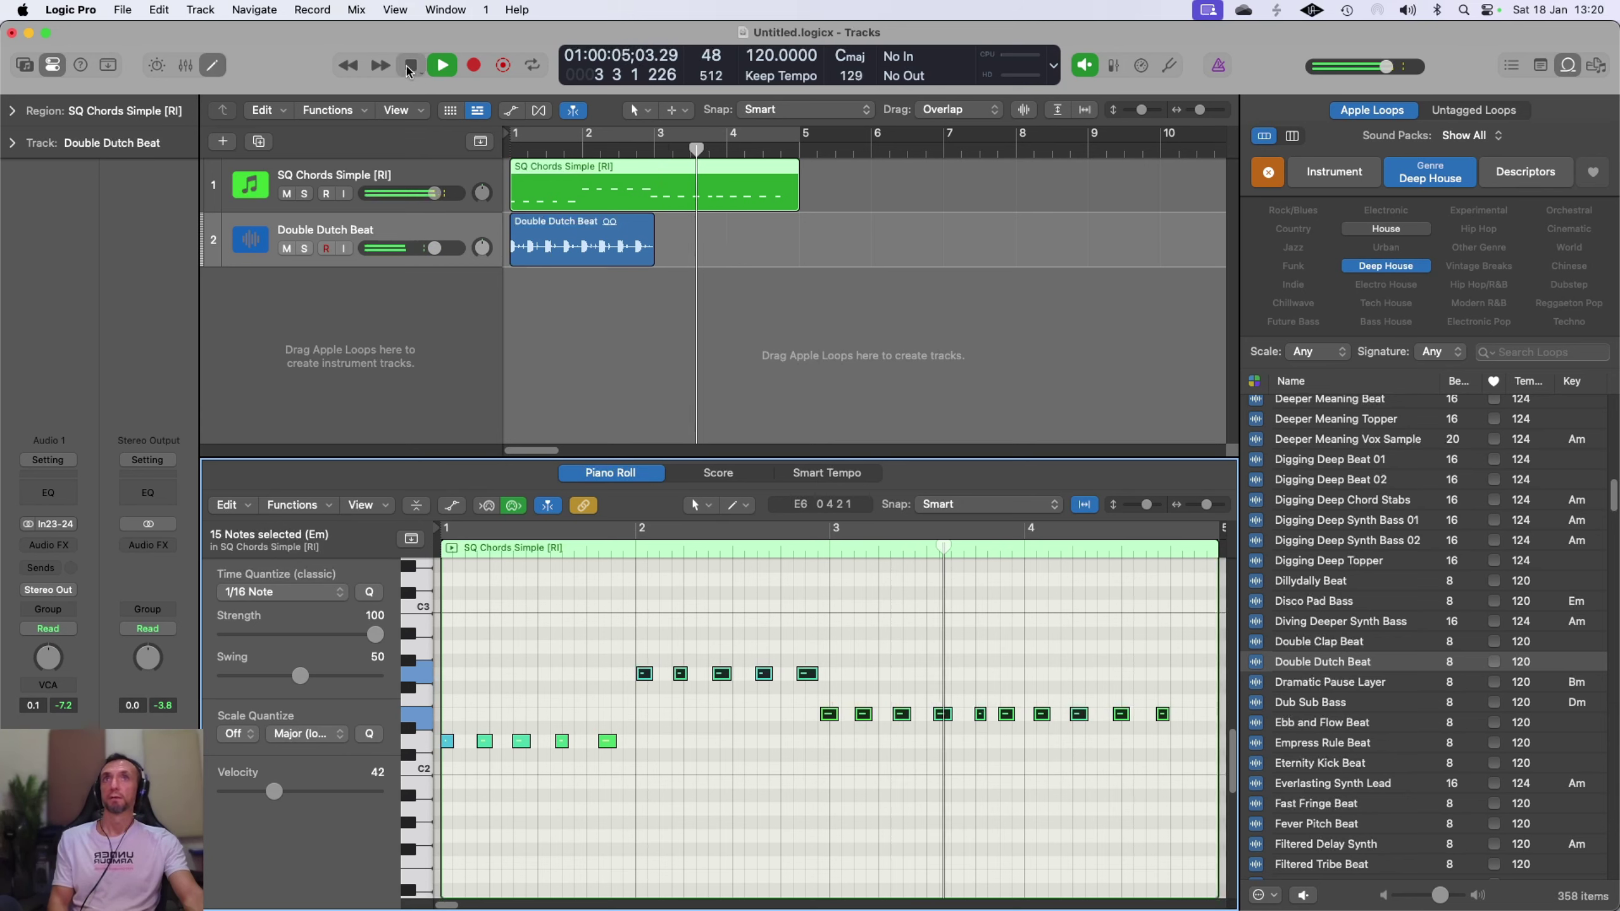
pyautogui.click(410, 66)
# Shift the ten E2 notes slightly later so the first one starts at bar 3
pyautogui.moveTo(807, 696); pyautogui.dragTo(1164, 734)
pyautogui.moveTo(825, 717); pyautogui.dragTo(834, 721)
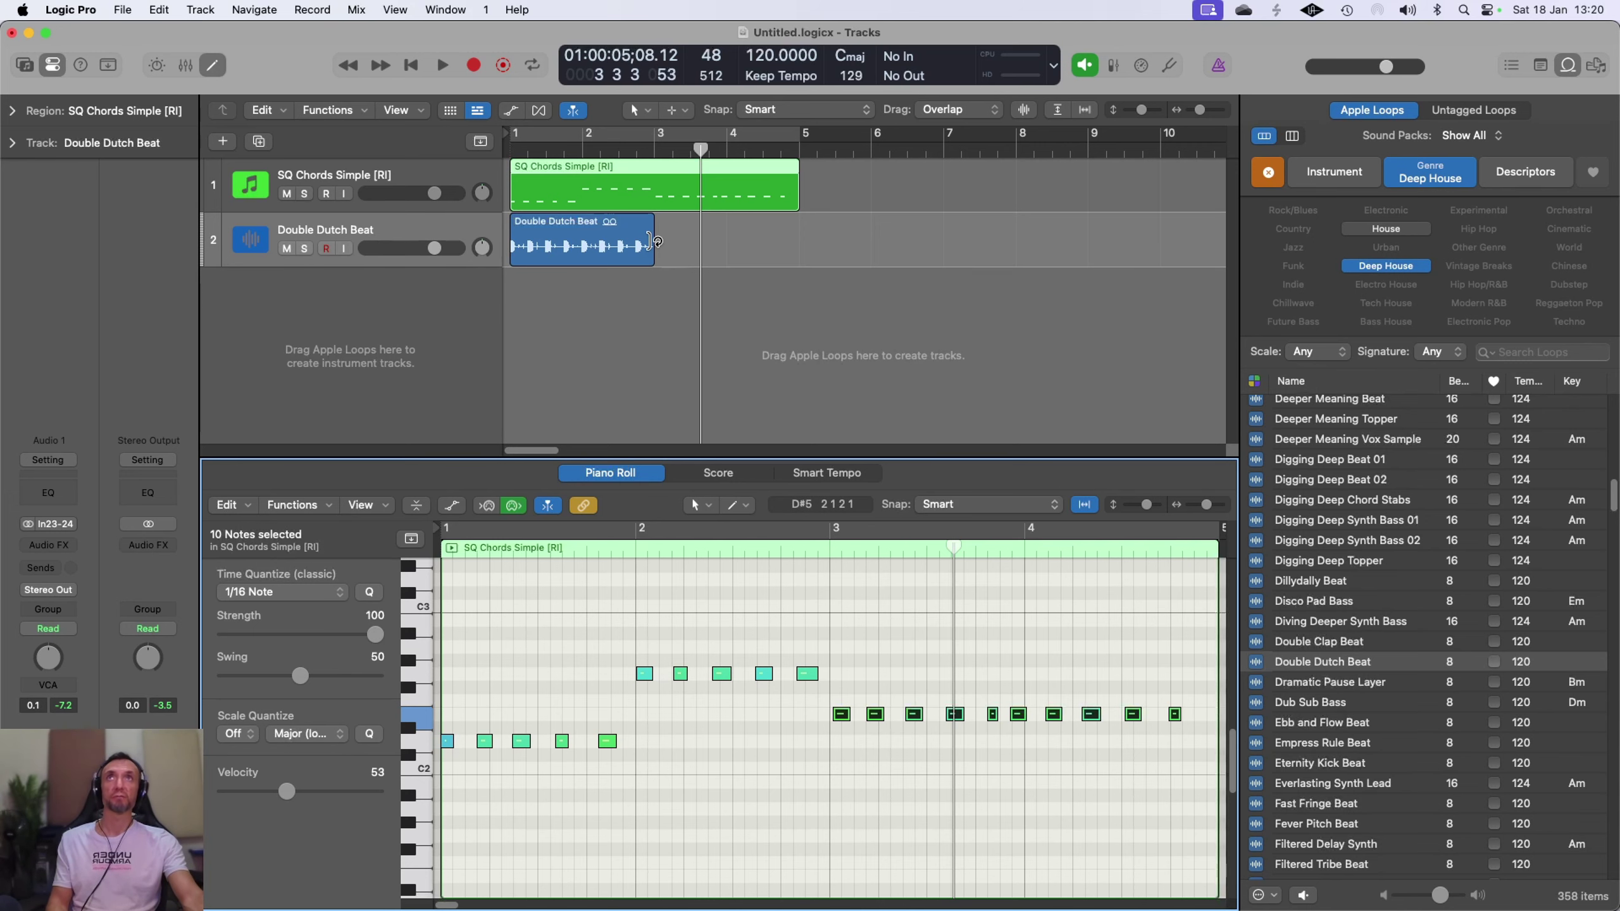
# Loop the Double Dutch Beat region out to bar 5, then duplicate it together with the SQ Chords Simple region at bar 5
pyautogui.click(650, 242)
pyautogui.moveTo(650, 242); pyautogui.dragTo(790, 252)
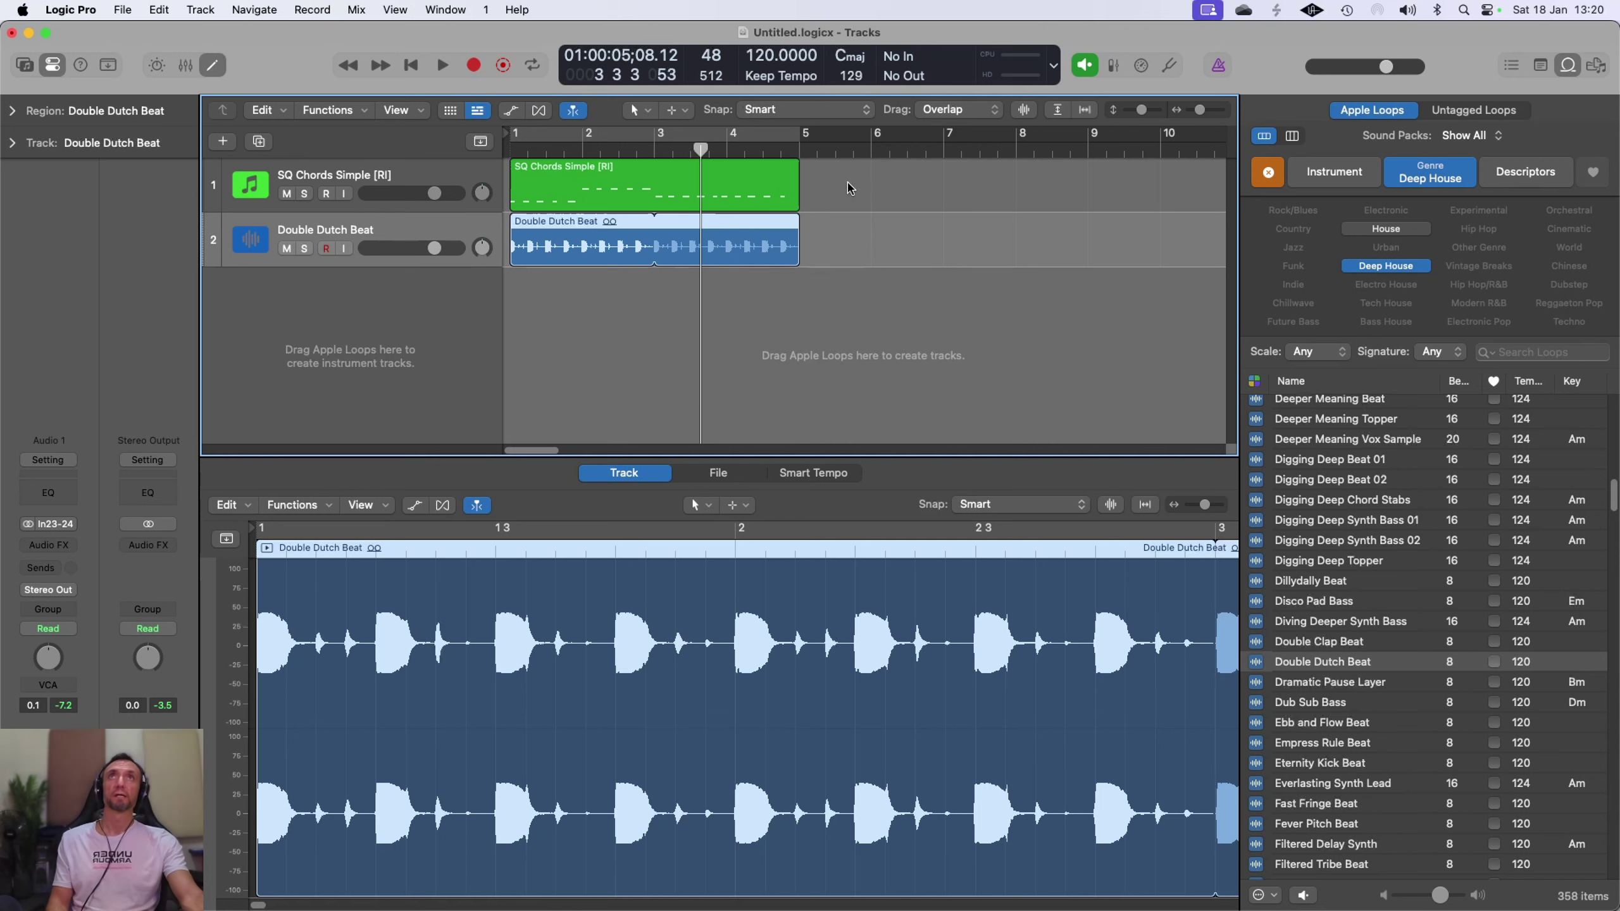
pyautogui.moveTo(848, 175); pyautogui.dragTo(615, 251)
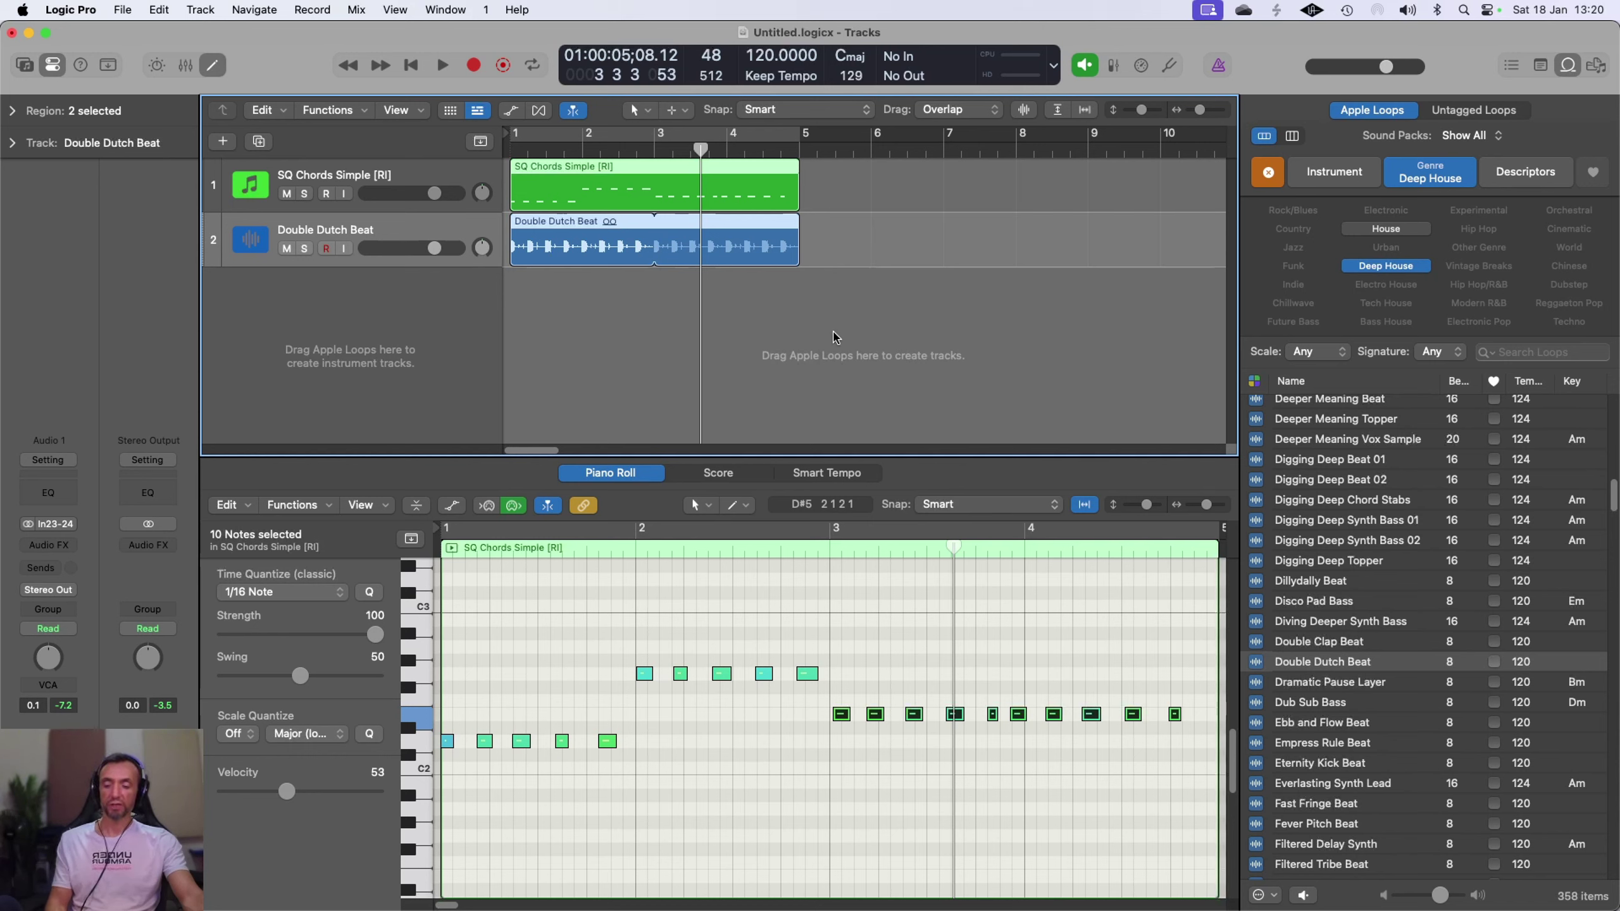
pyautogui.moveTo(532, 175); pyautogui.dragTo(820, 172)
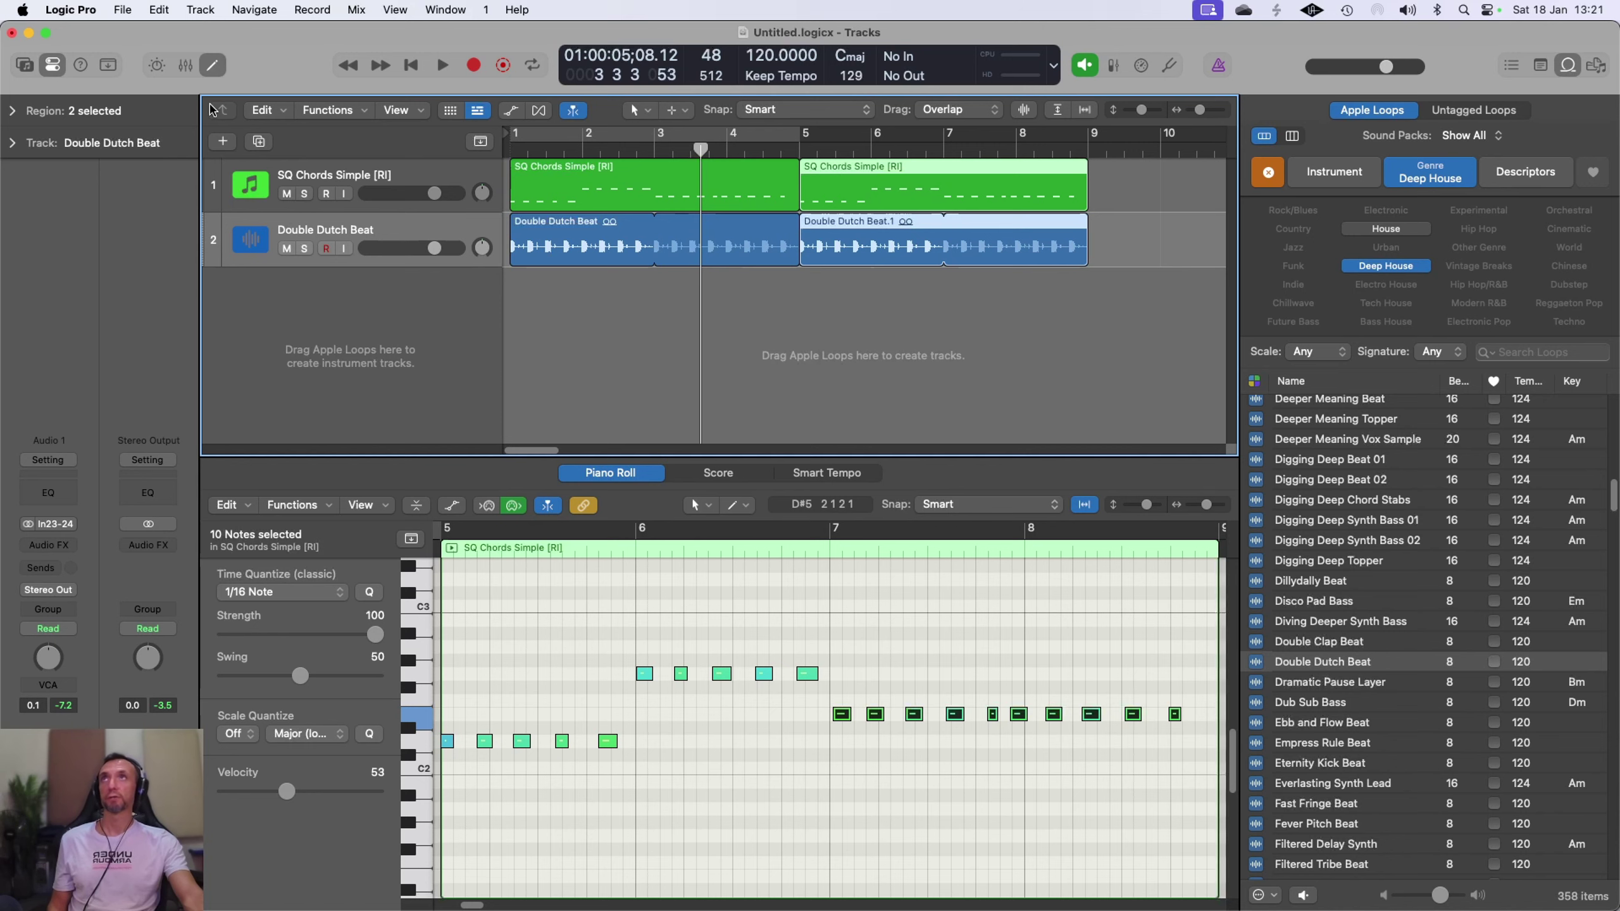
# Show the Mixer, hide the loop browser, and select each track in turn to match it with its channel strip
pyautogui.click(186, 65)
pyautogui.press('o')
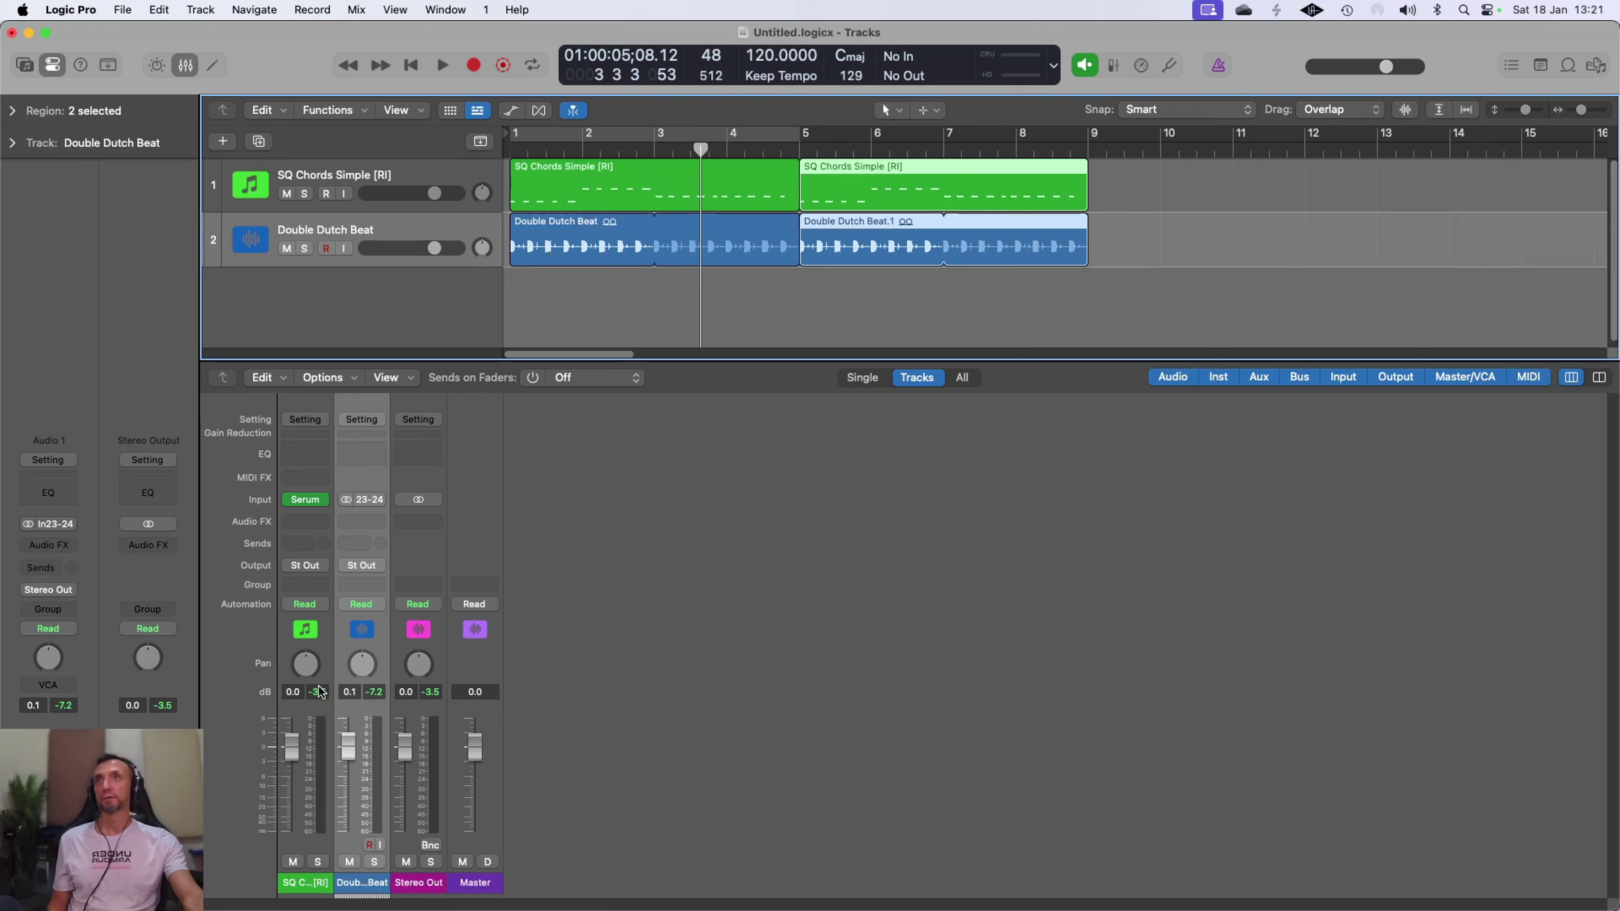
pyautogui.click(325, 657)
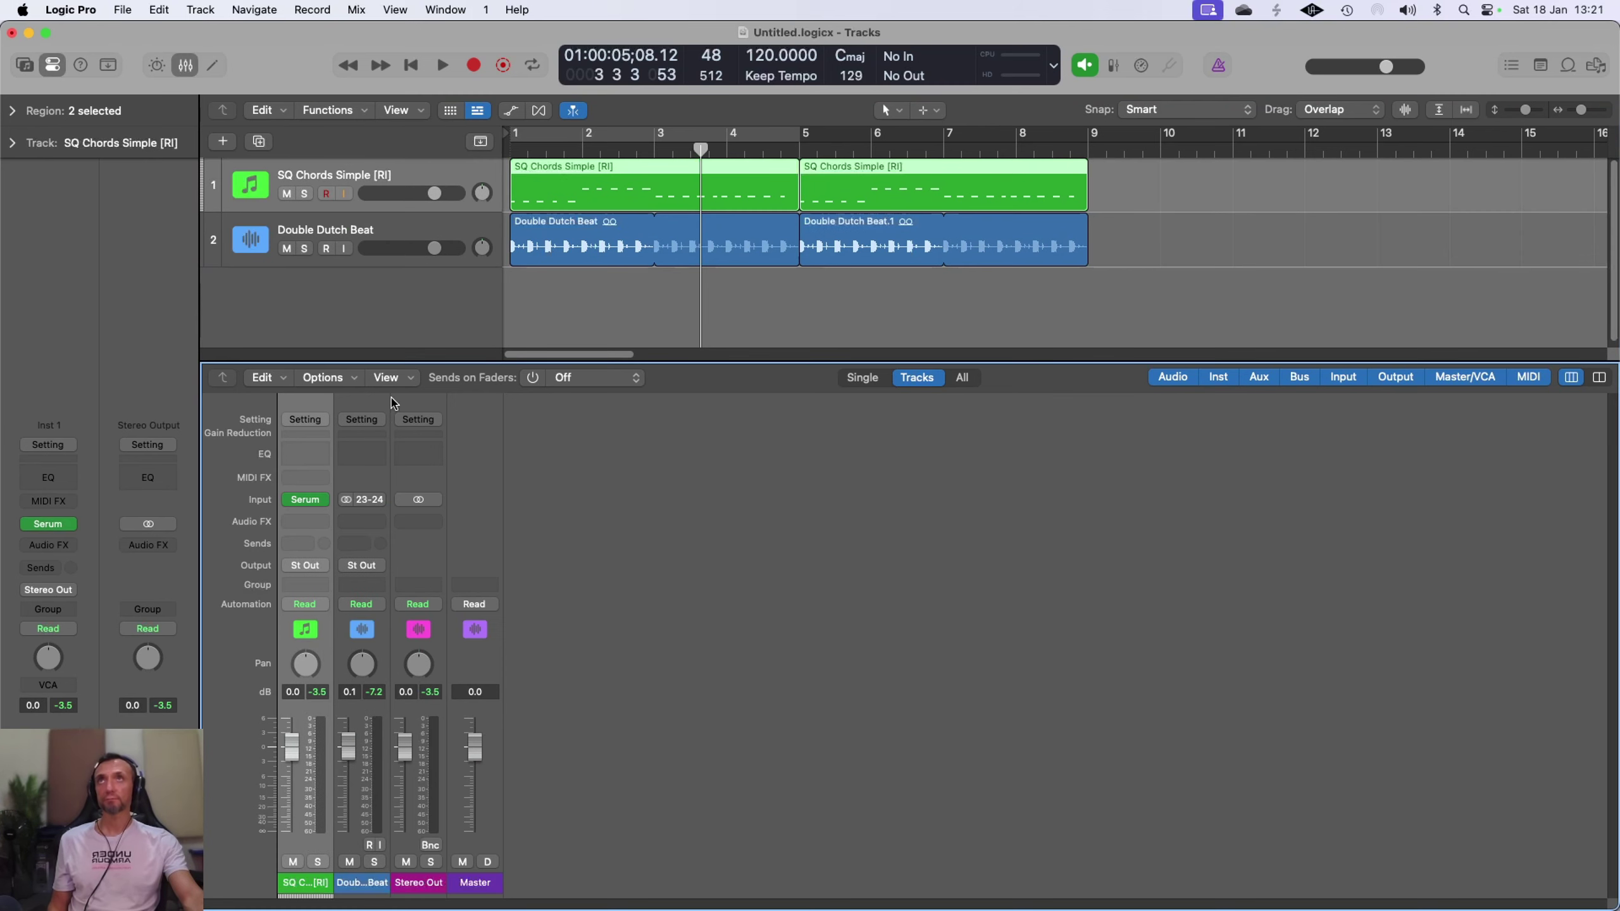
pyautogui.click(403, 232)
pyautogui.click(409, 182)
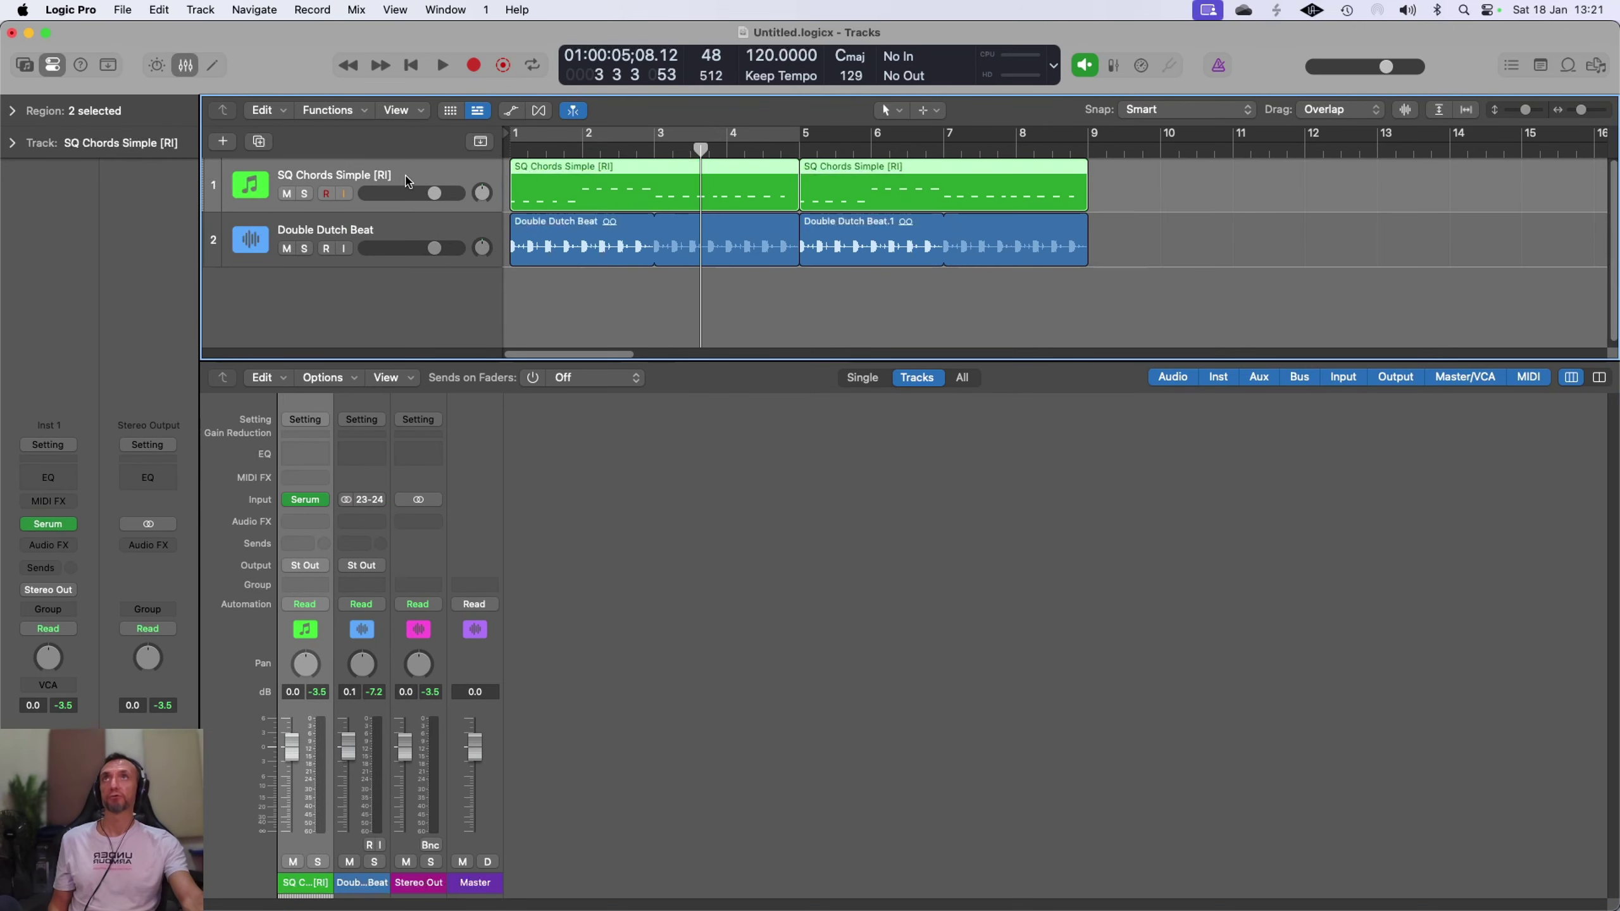
pyautogui.click(401, 231)
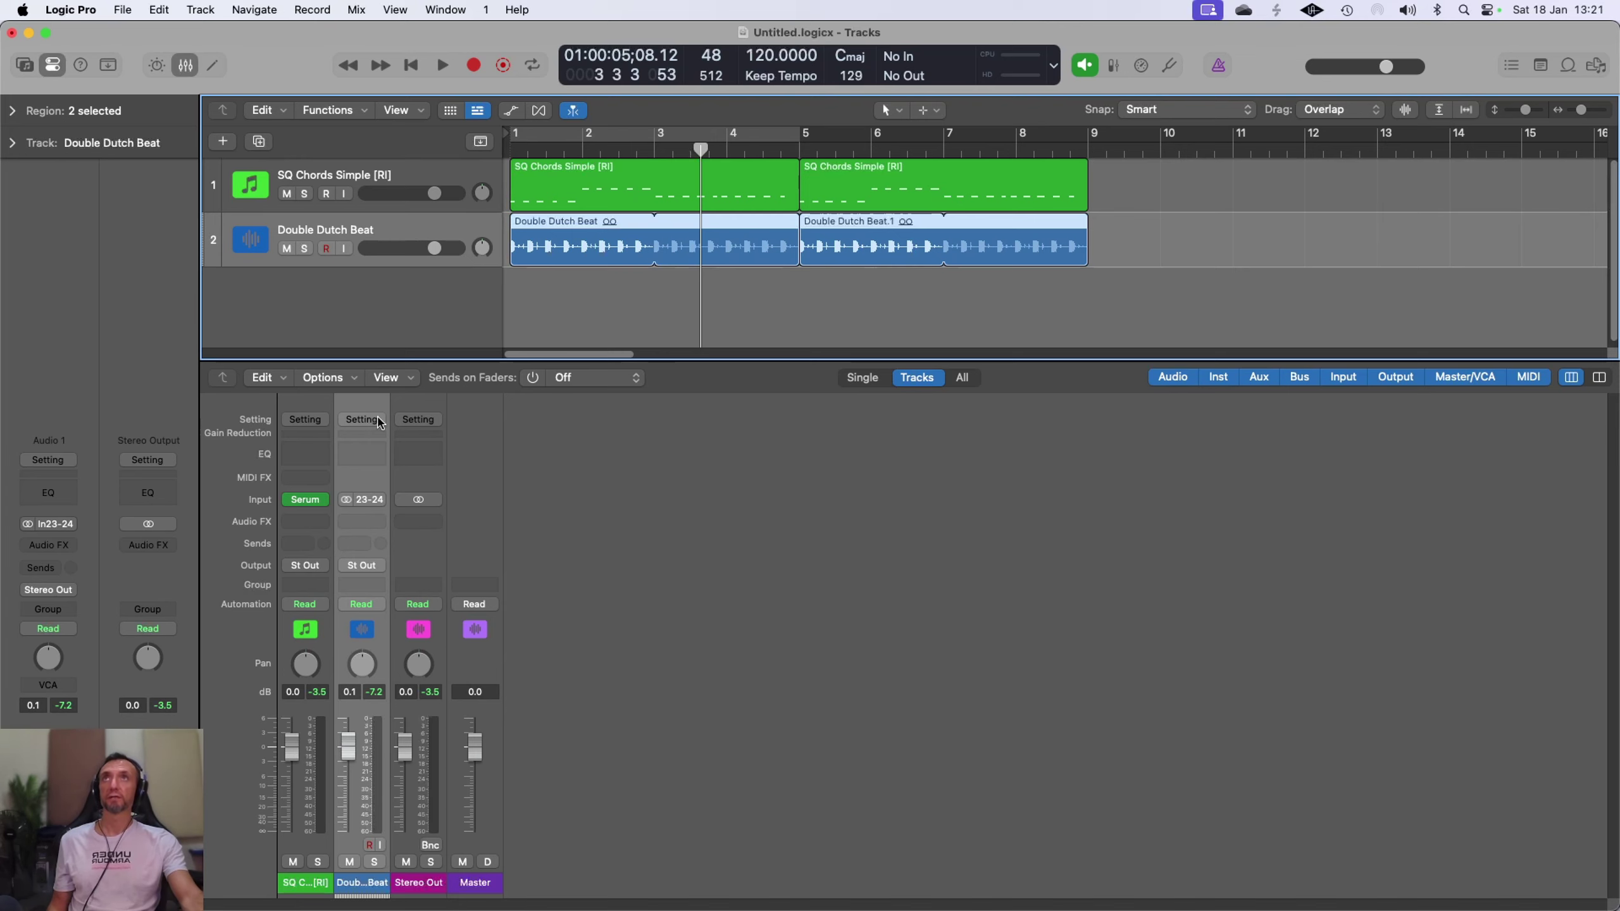
# Mute the SQ Chords Simple track and play the drum beat alone from the start for a few bars
pyautogui.click(287, 194)
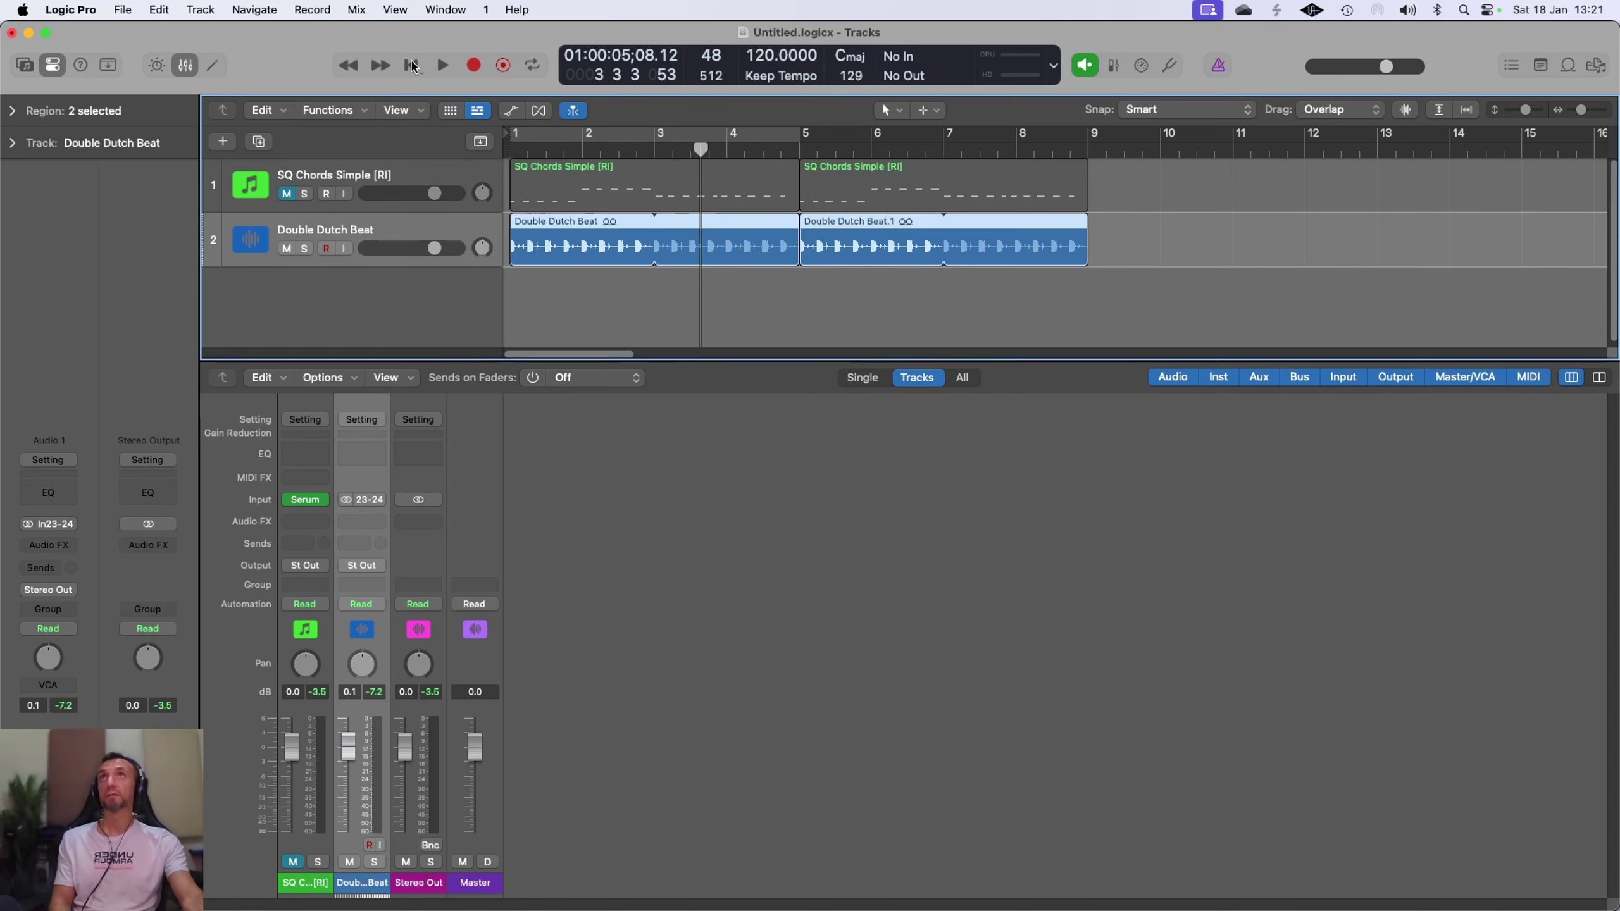
pyautogui.click(412, 66)
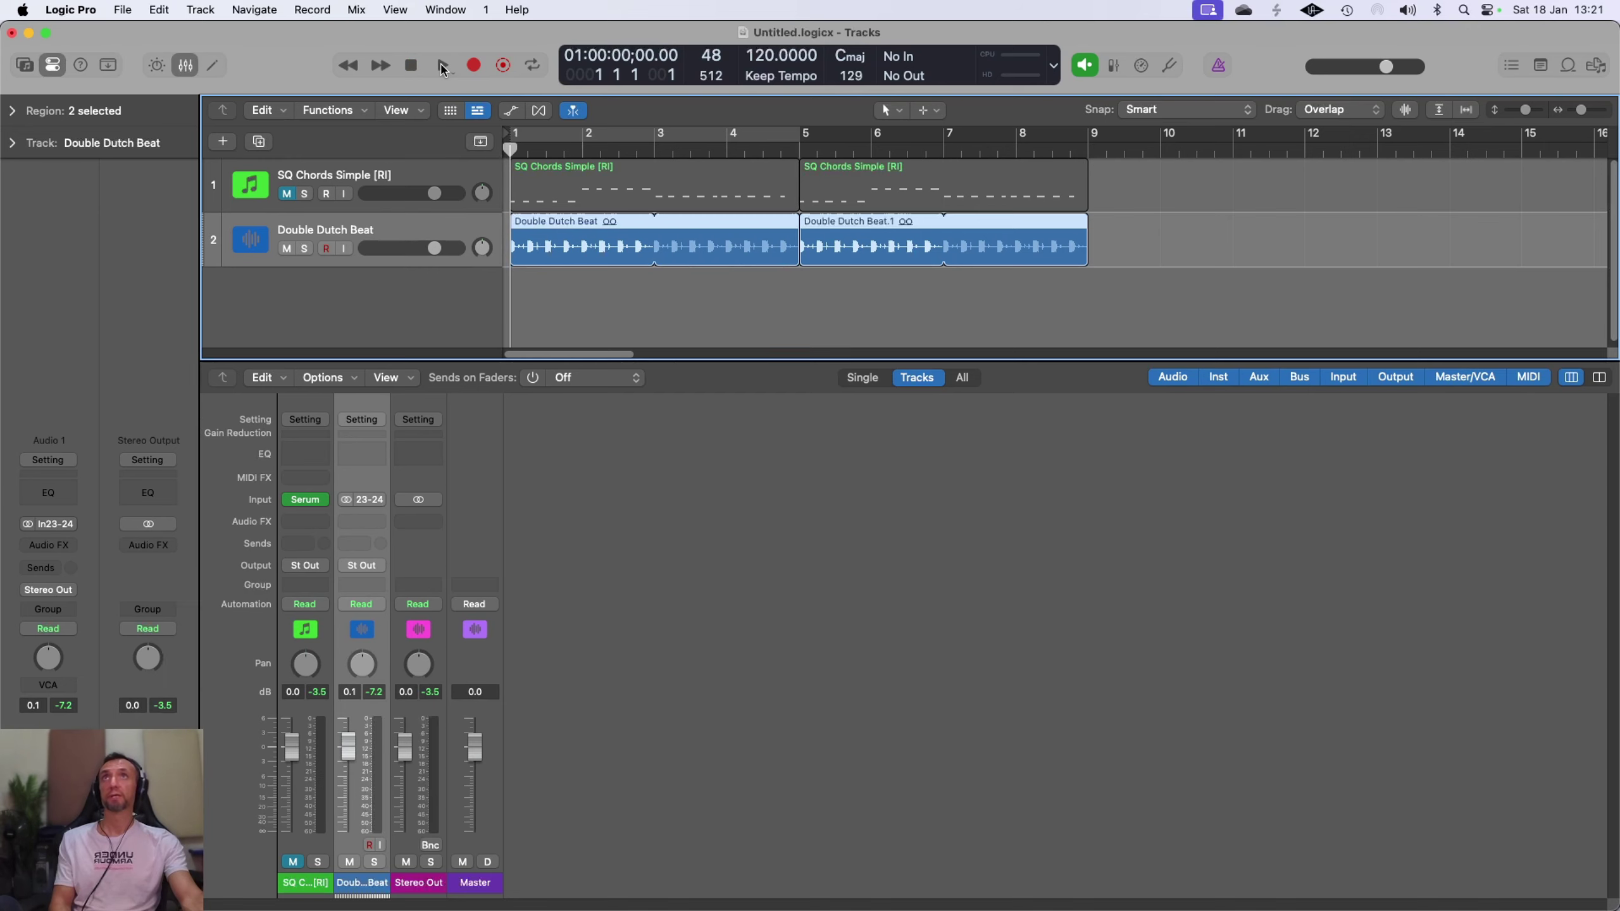
pyautogui.click(443, 66)
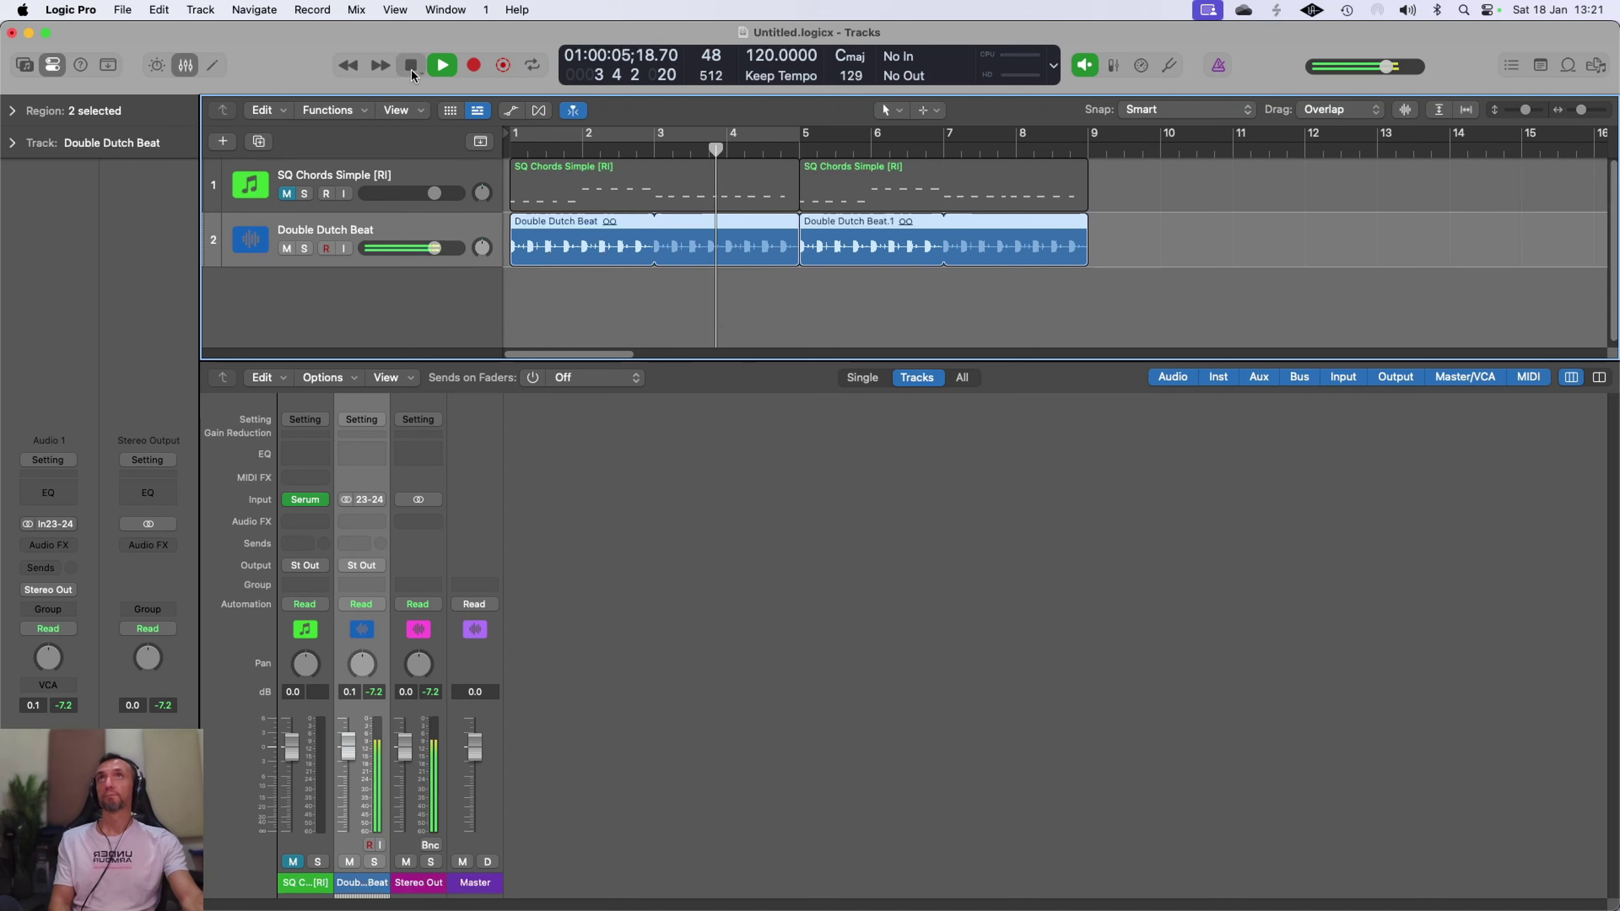
pyautogui.click(411, 67)
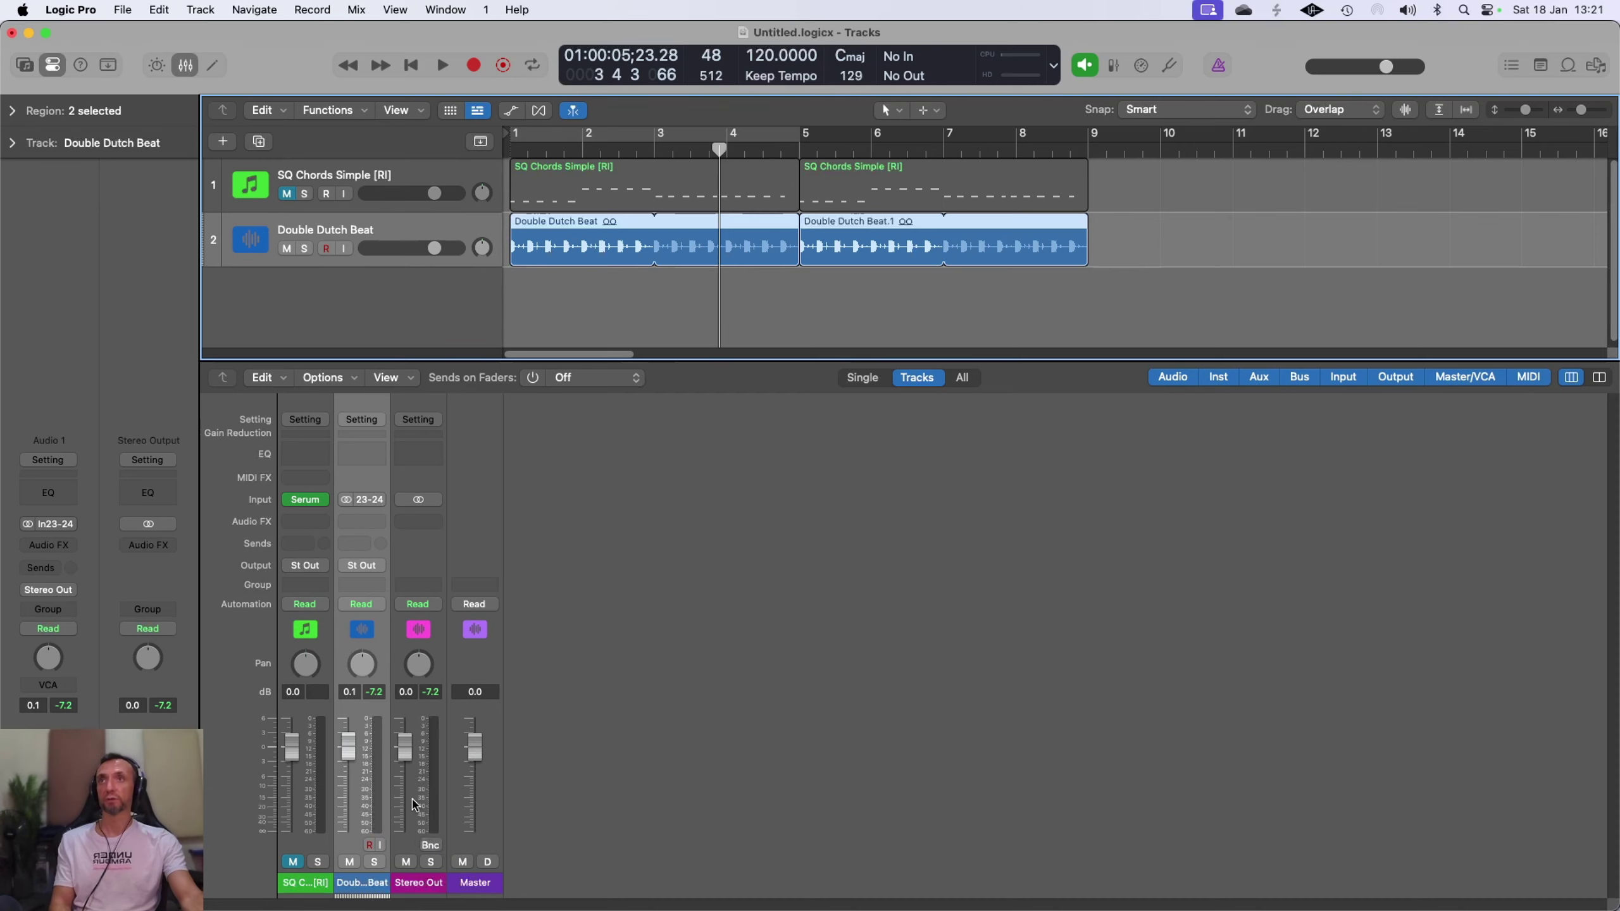
# Mute the Double Dutch Beat track, unmute the chords track, and play the chords alone for a few bars
pyautogui.click(287, 248)
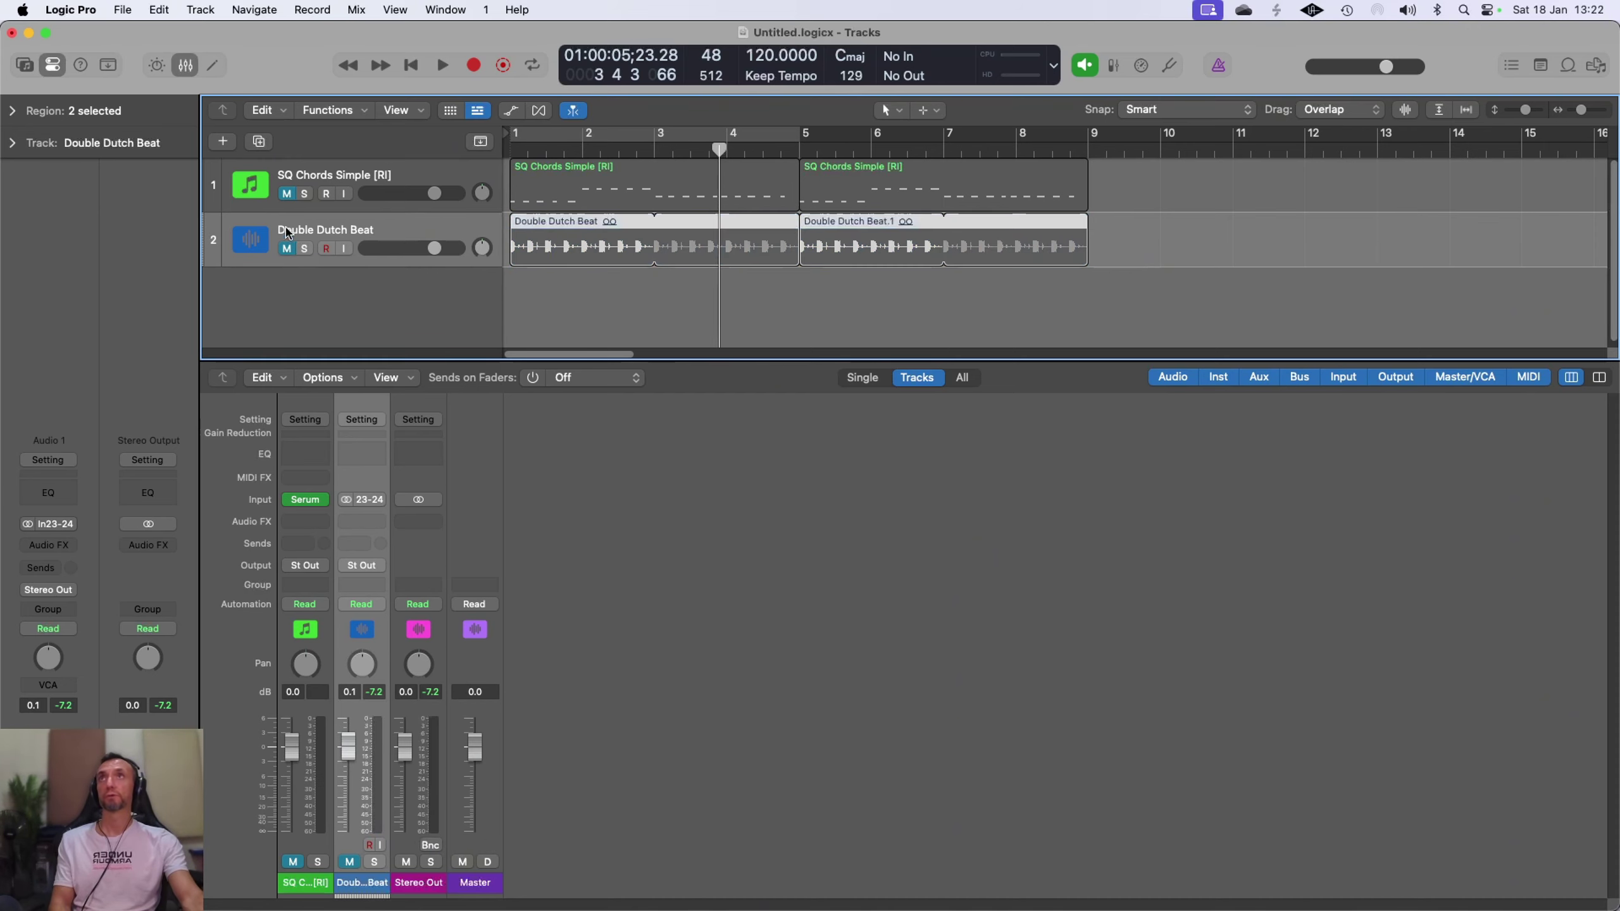
pyautogui.click(288, 195)
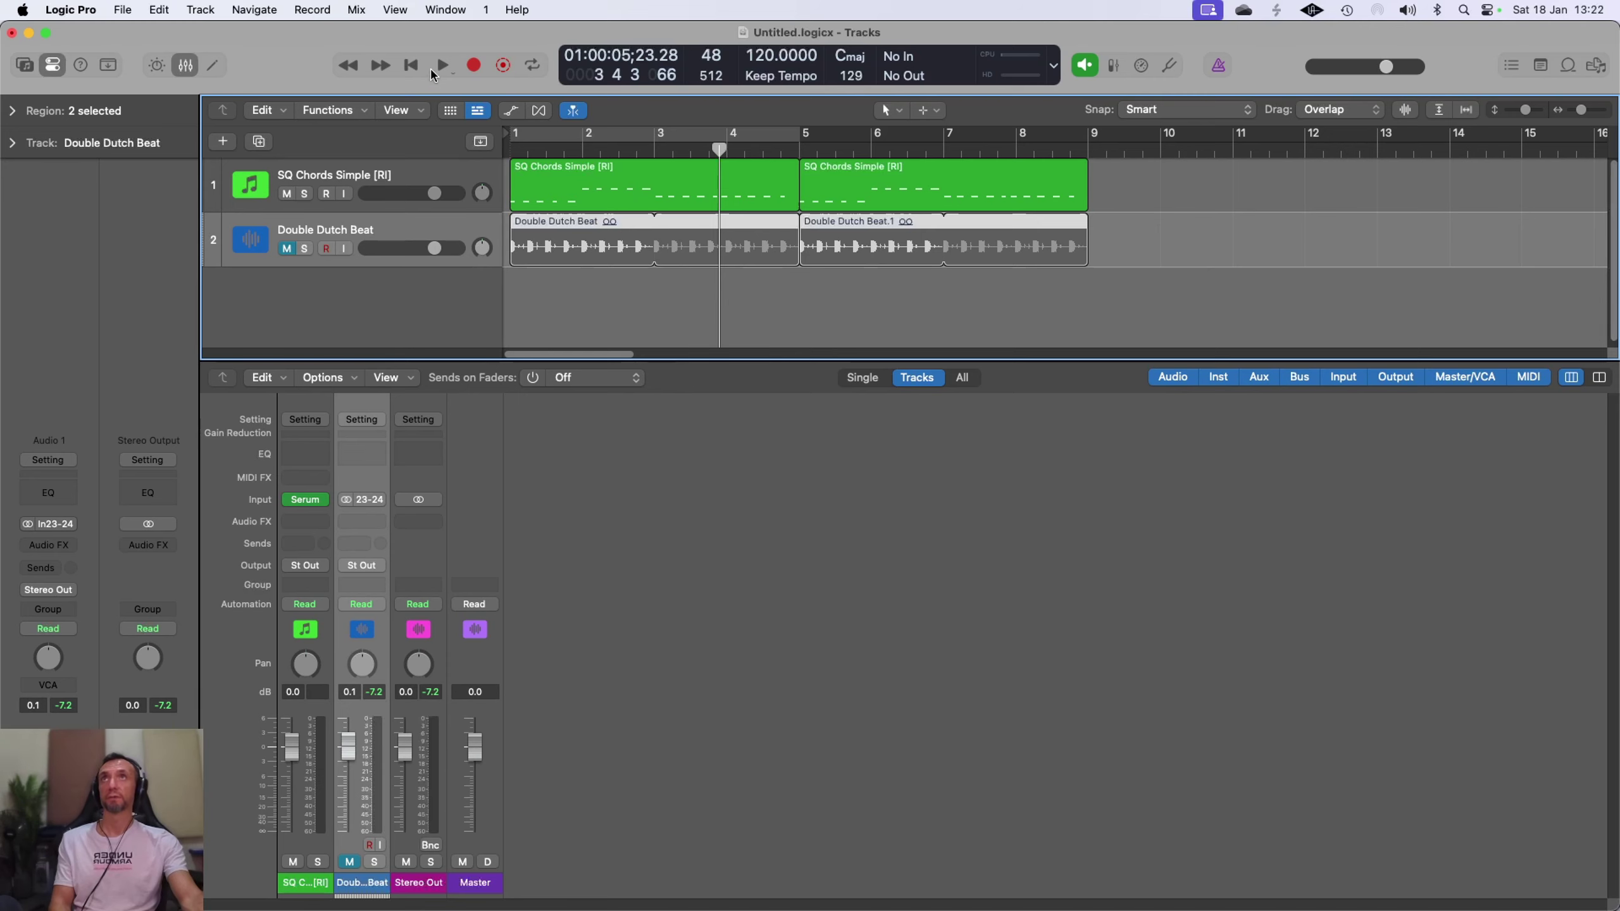
pyautogui.click(441, 65)
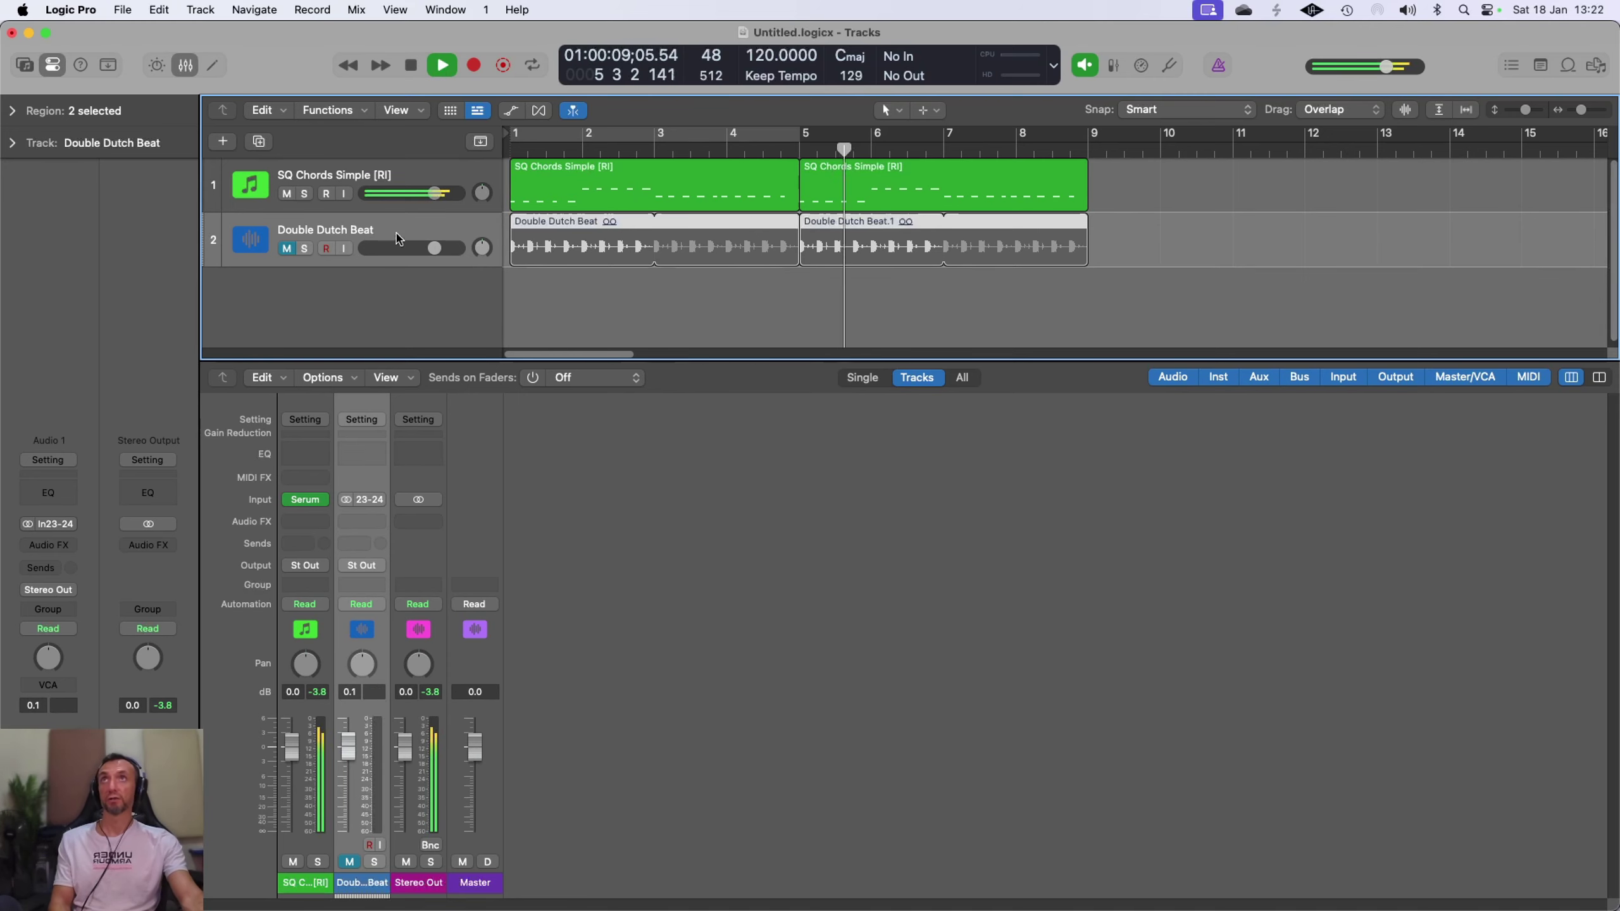
pyautogui.click(411, 65)
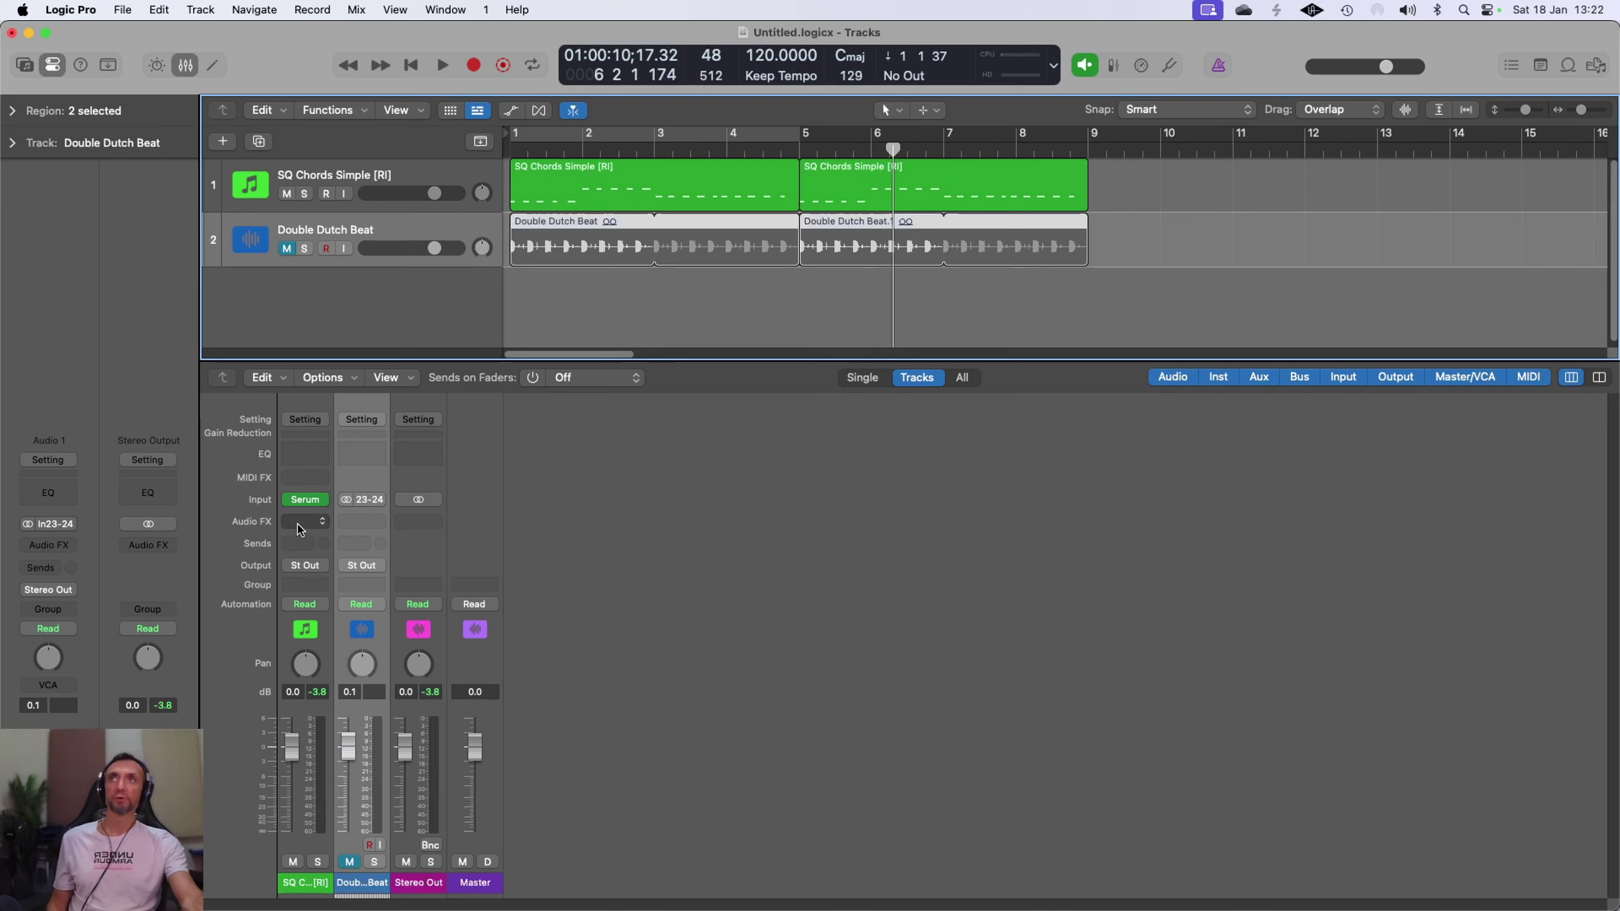
# Browse the audio effect categories and insert the Echo delay on the Double Dutch Beat channel
pyautogui.click(369, 524)
pyautogui.moveTo(369, 526)
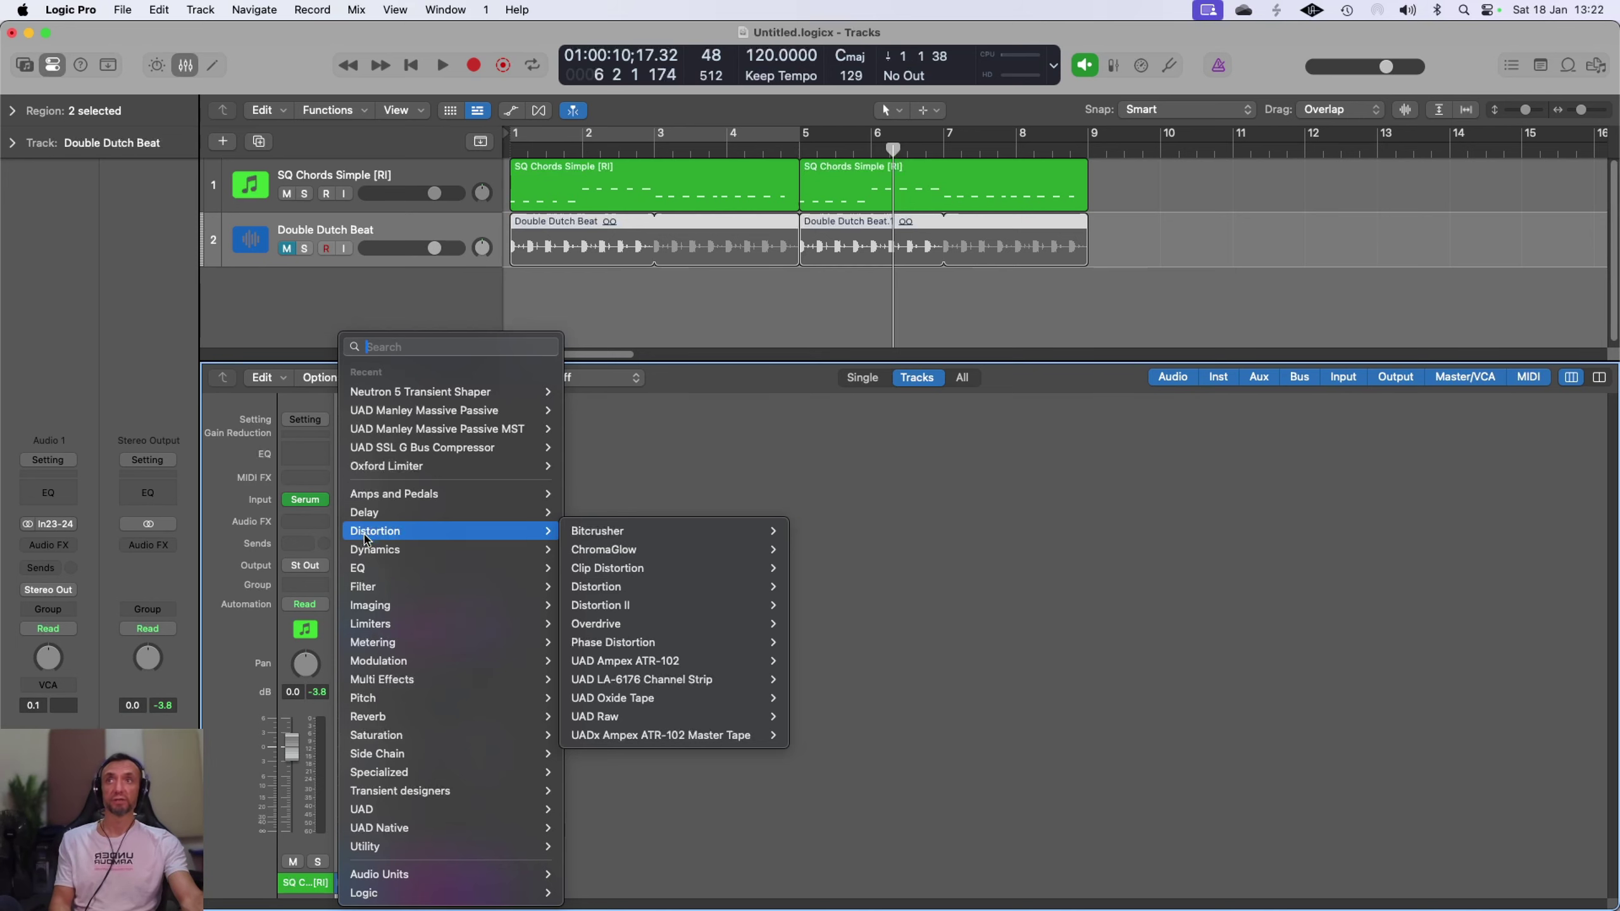
pyautogui.moveTo(413, 875)
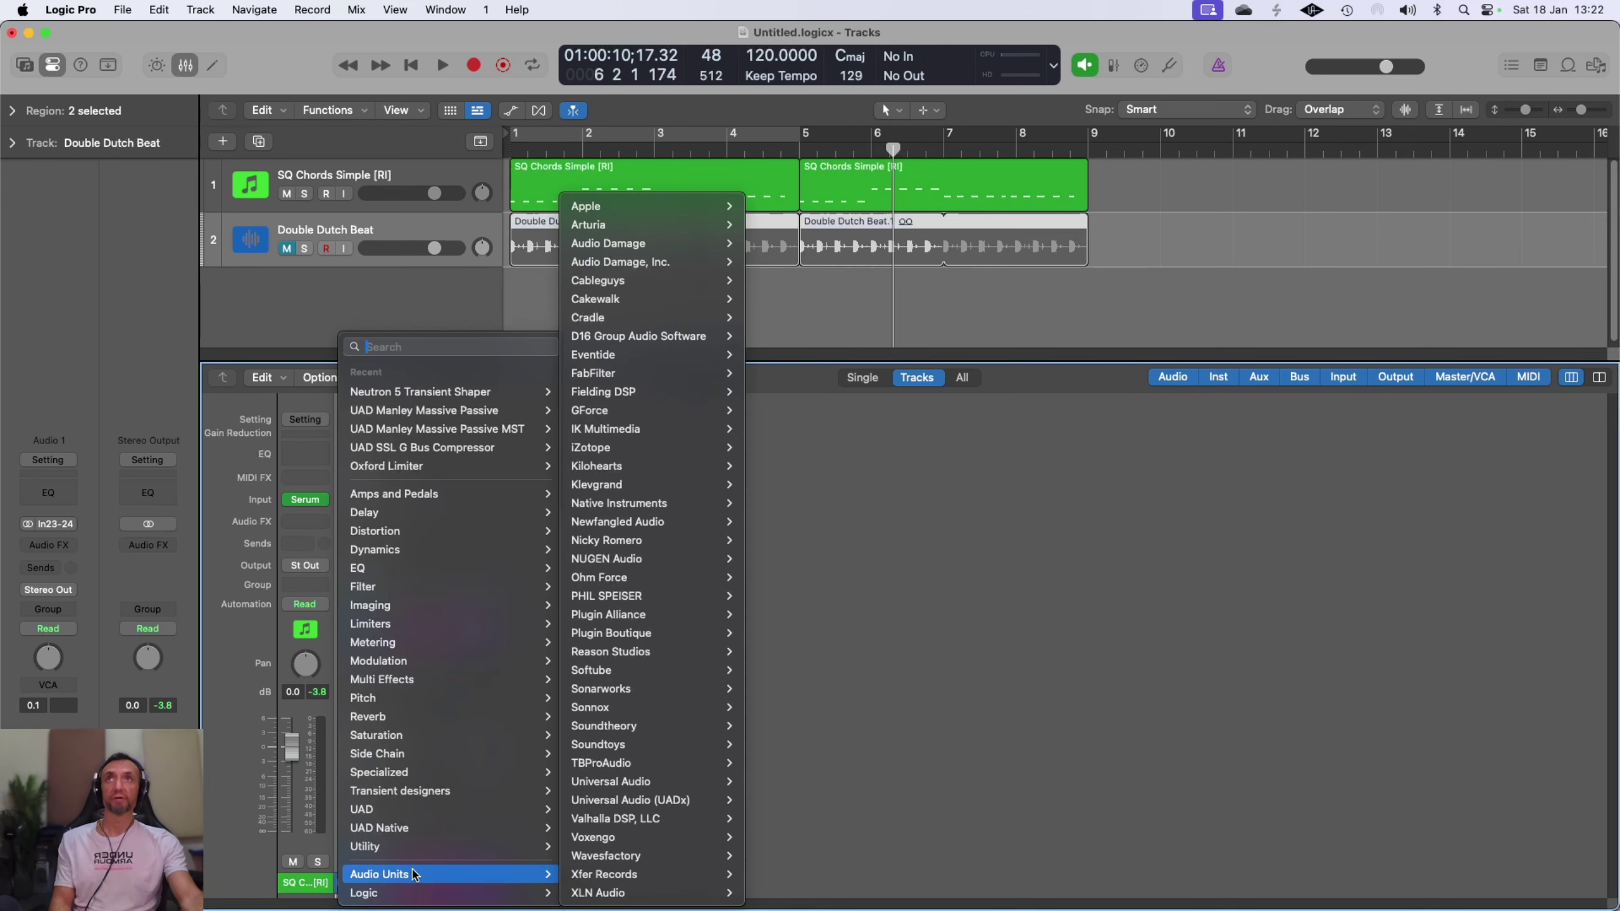
pyautogui.moveTo(419, 835)
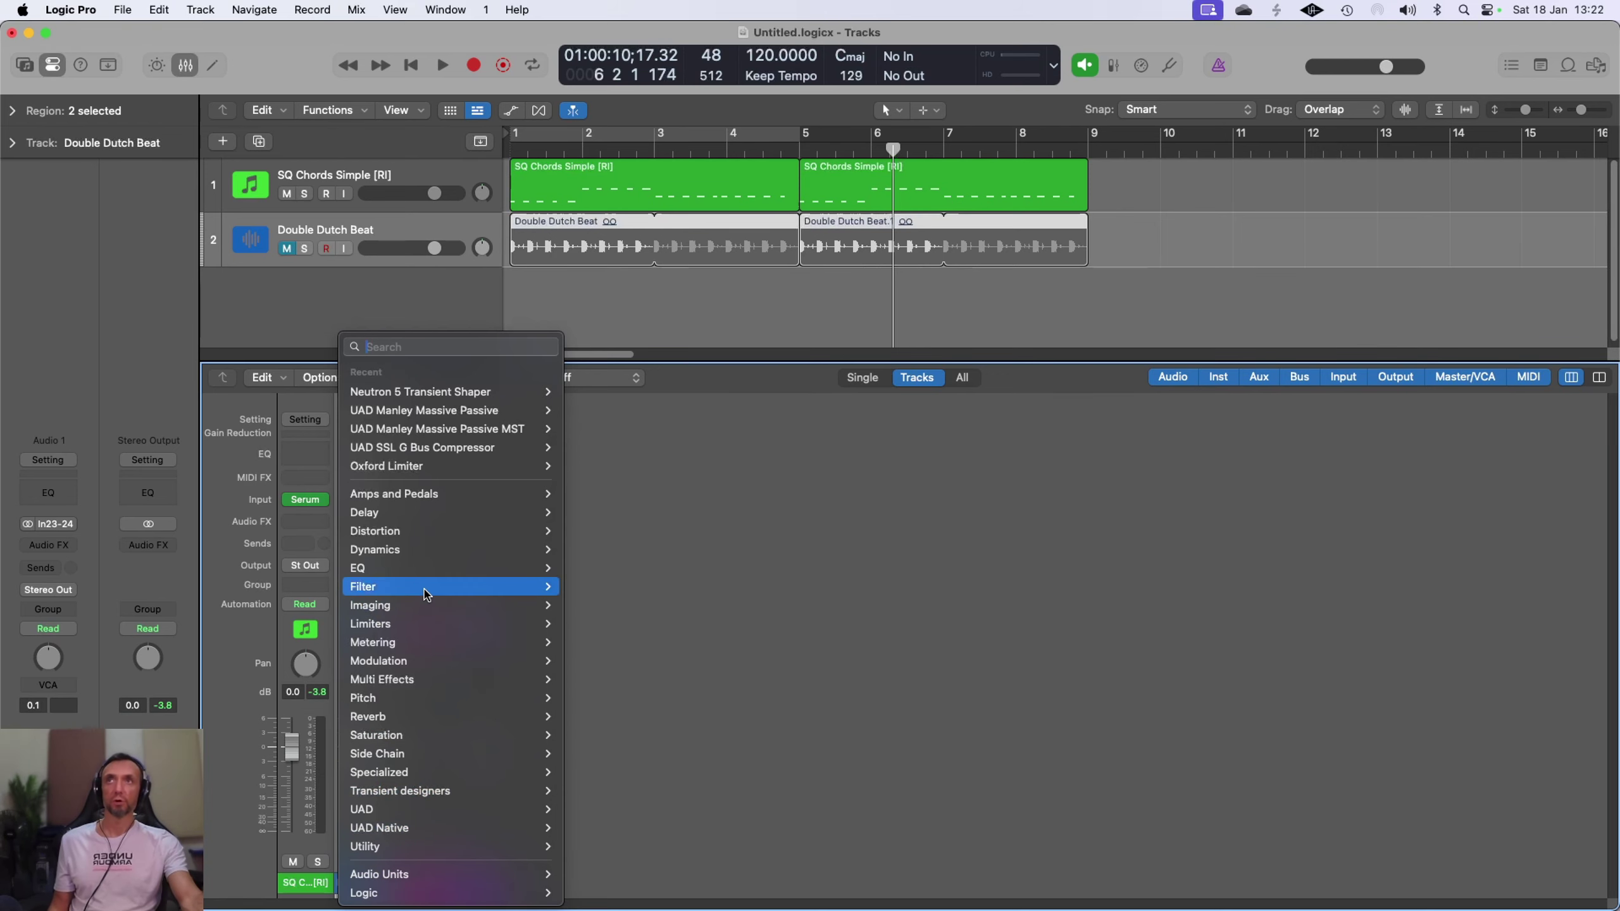
pyautogui.moveTo(426, 594)
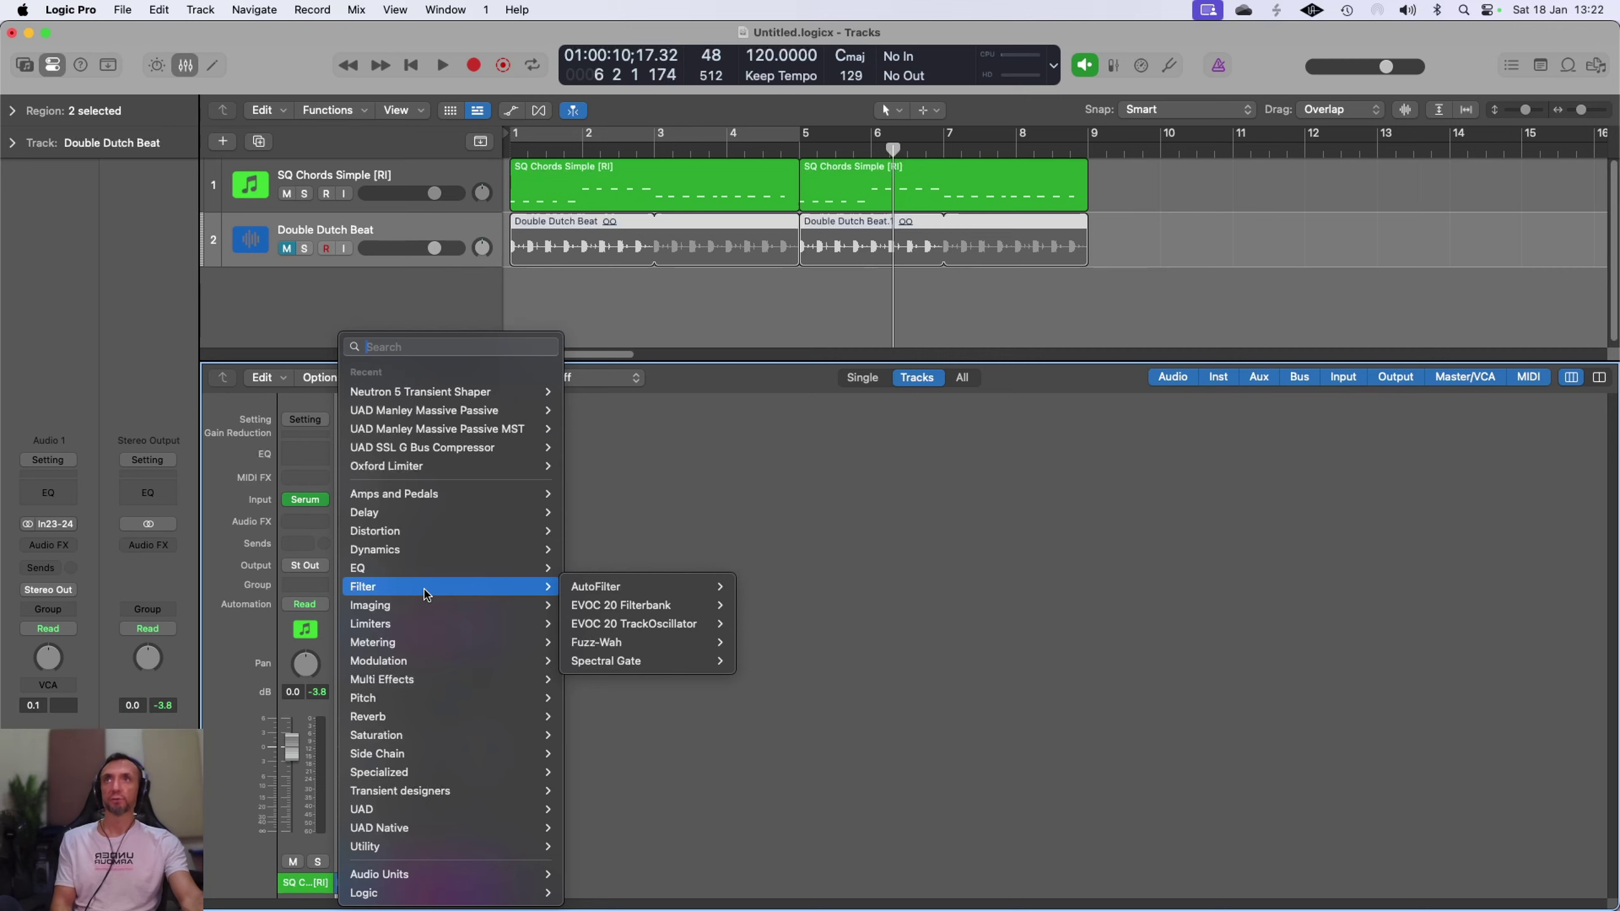
pyautogui.moveTo(433, 664)
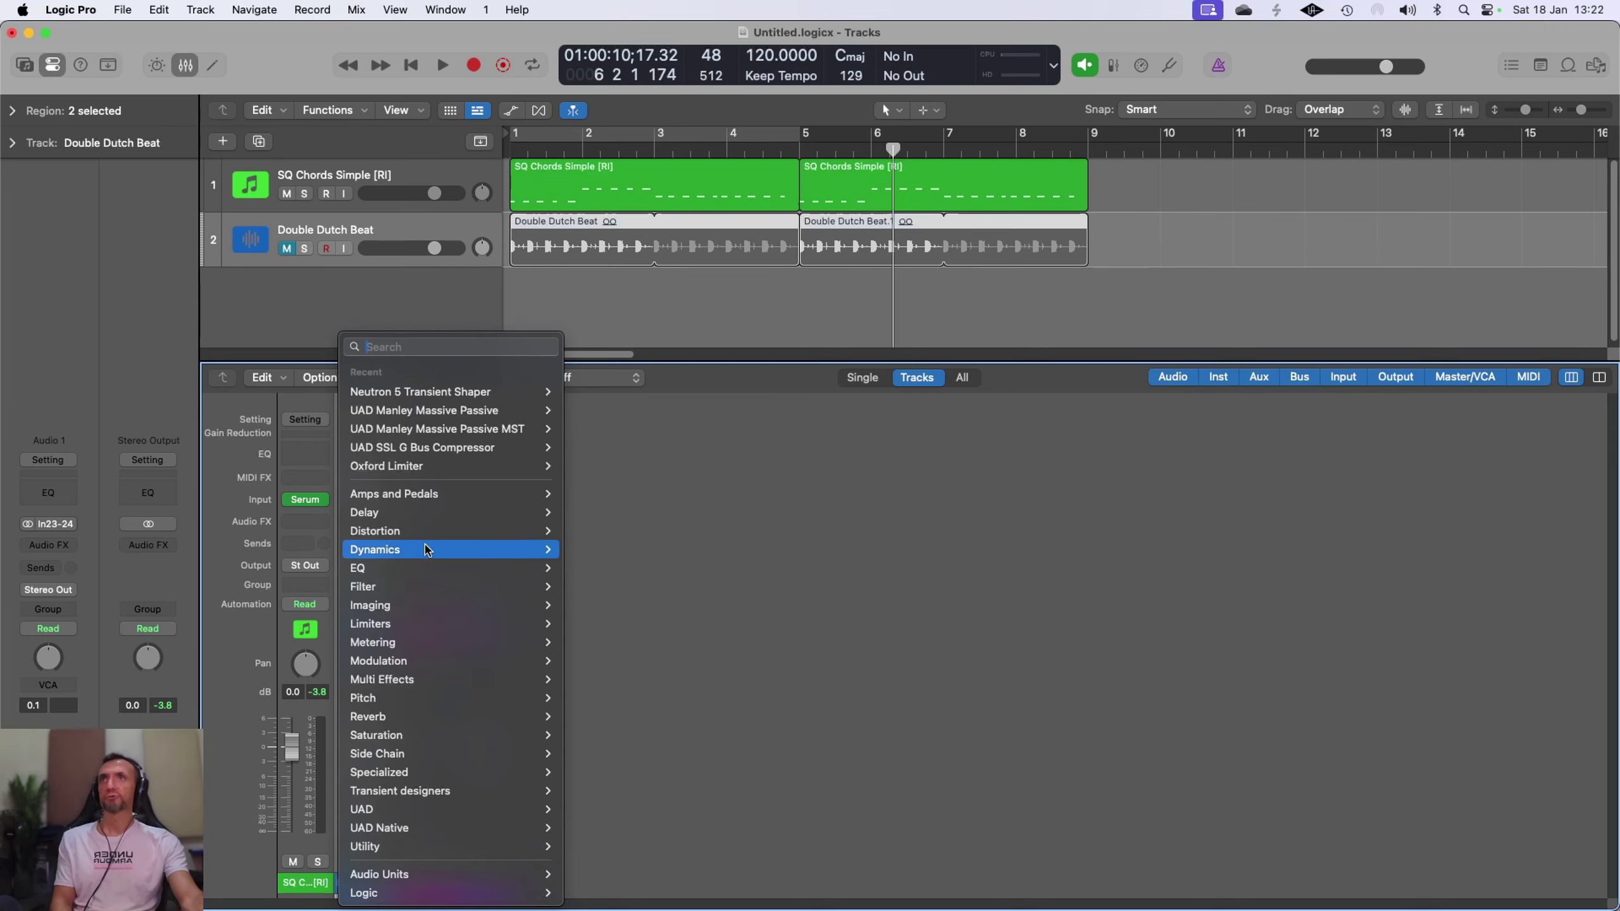
pyautogui.moveTo(426, 517)
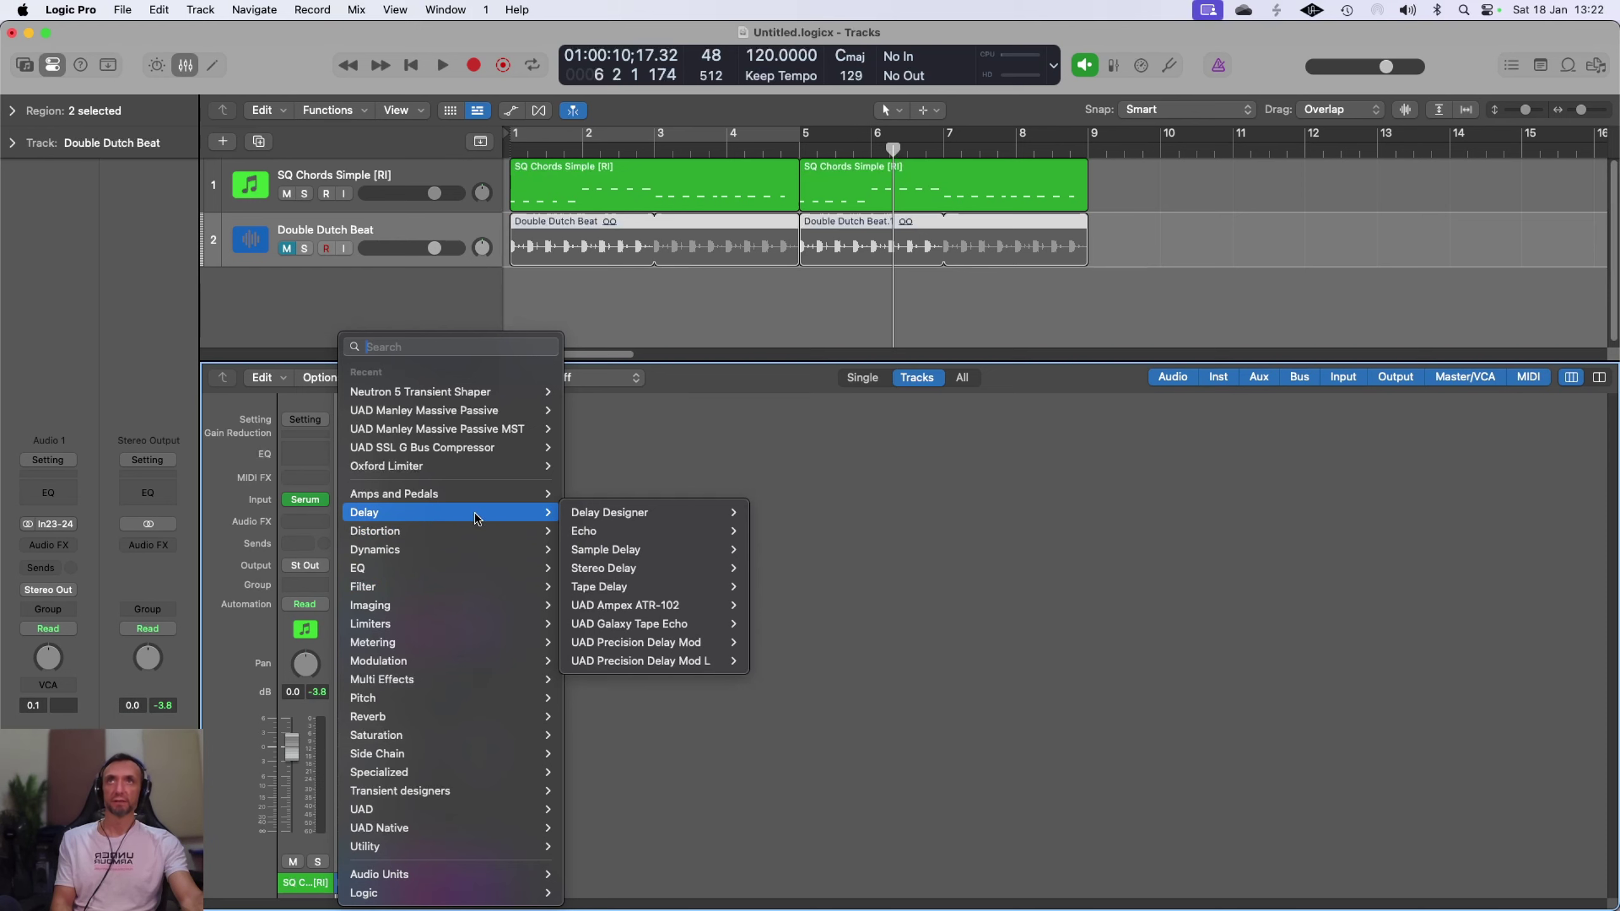
pyautogui.moveTo(594, 534)
pyautogui.click(775, 532)
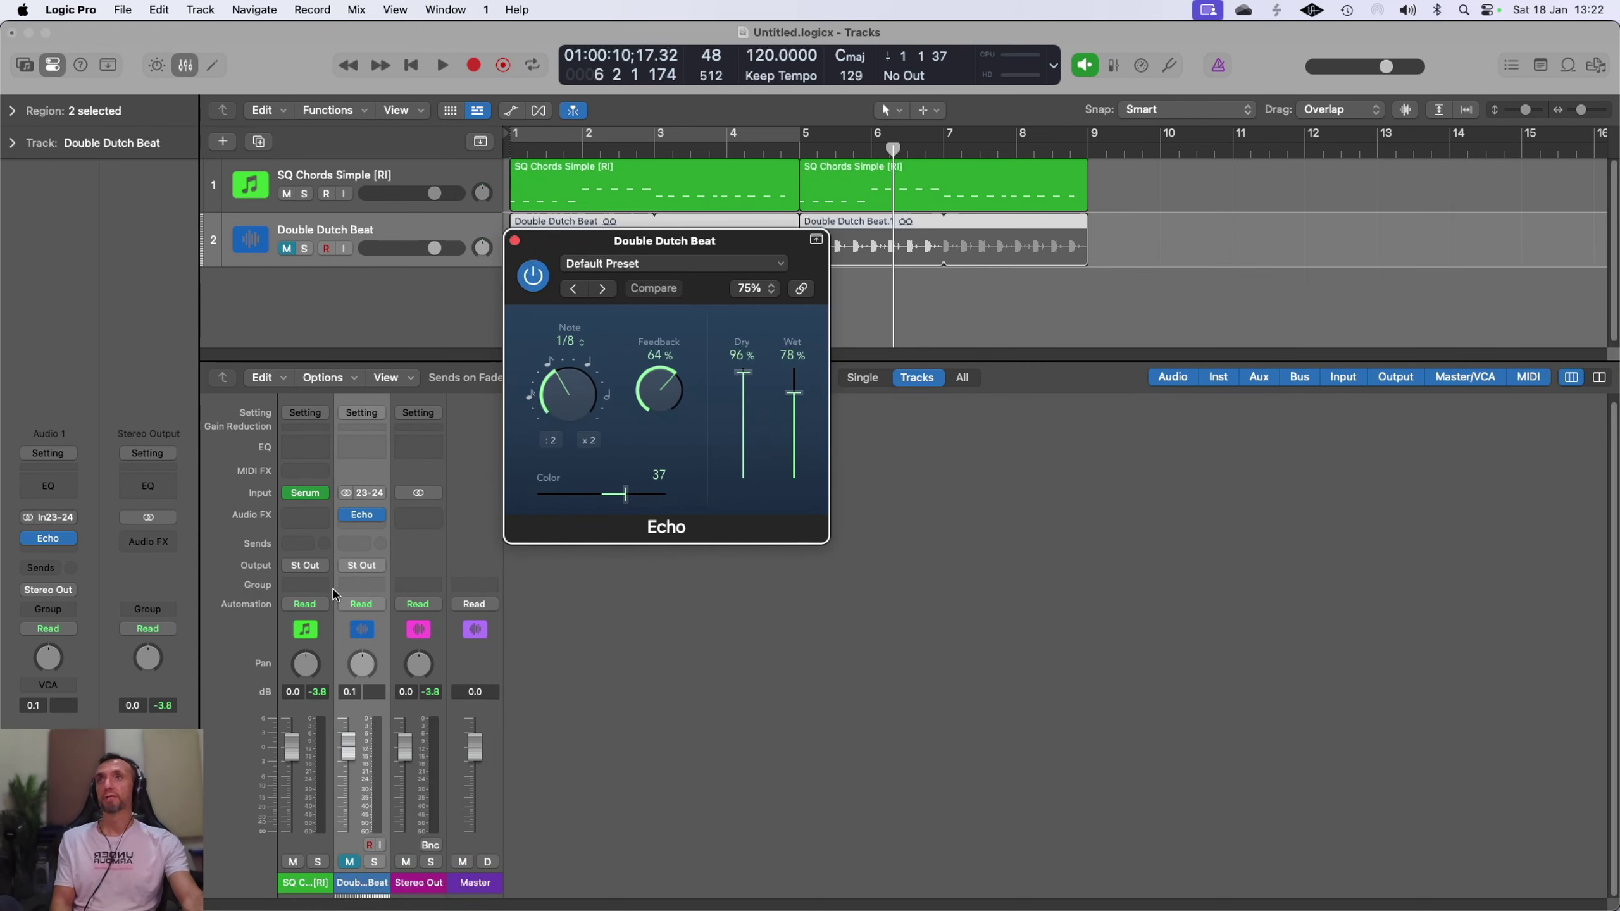
# Unmute the drum beat, mute the chords, and set the Echo note value to 1/4 triplet during playback
pyautogui.click(348, 862)
pyautogui.click(293, 861)
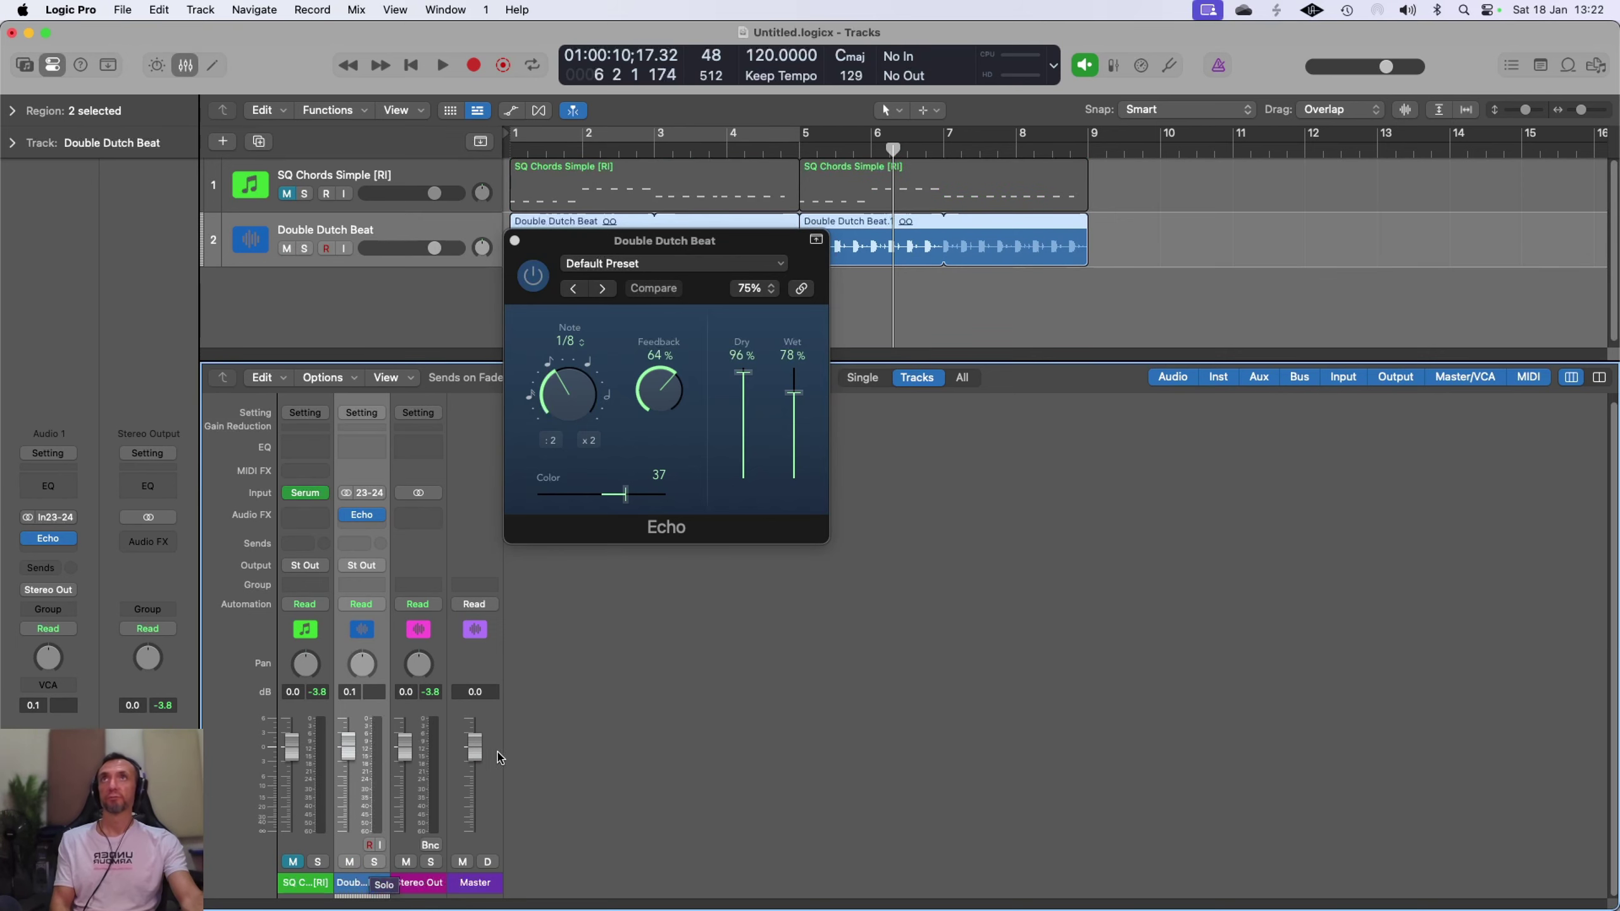
pyautogui.press('space')
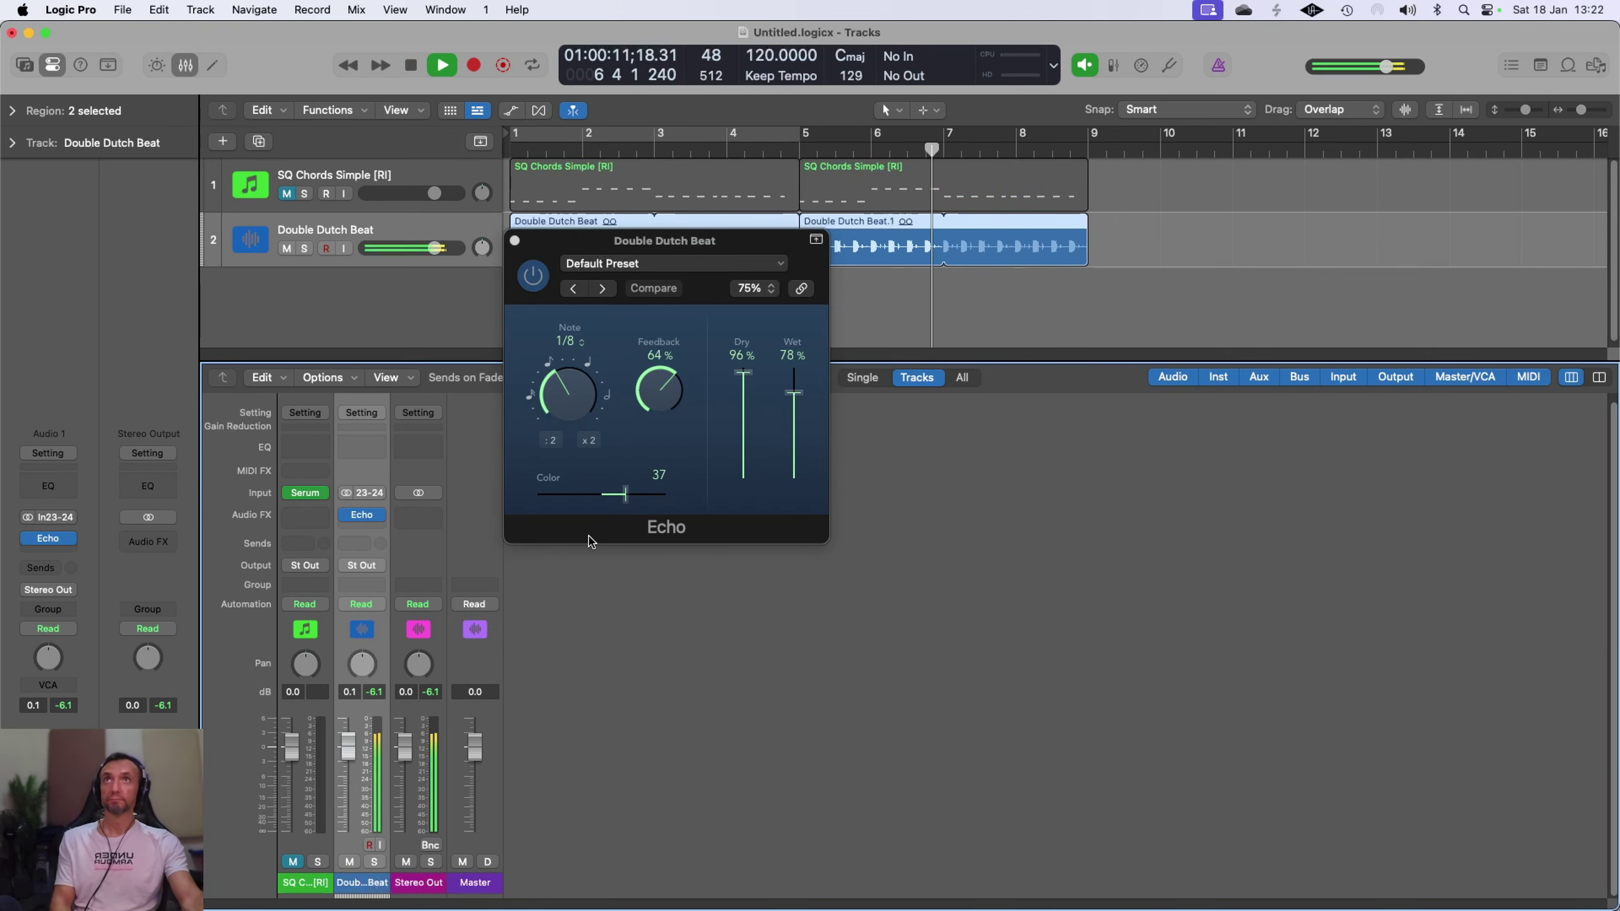
pyautogui.moveTo(577, 419); pyautogui.dragTo(653, 537)
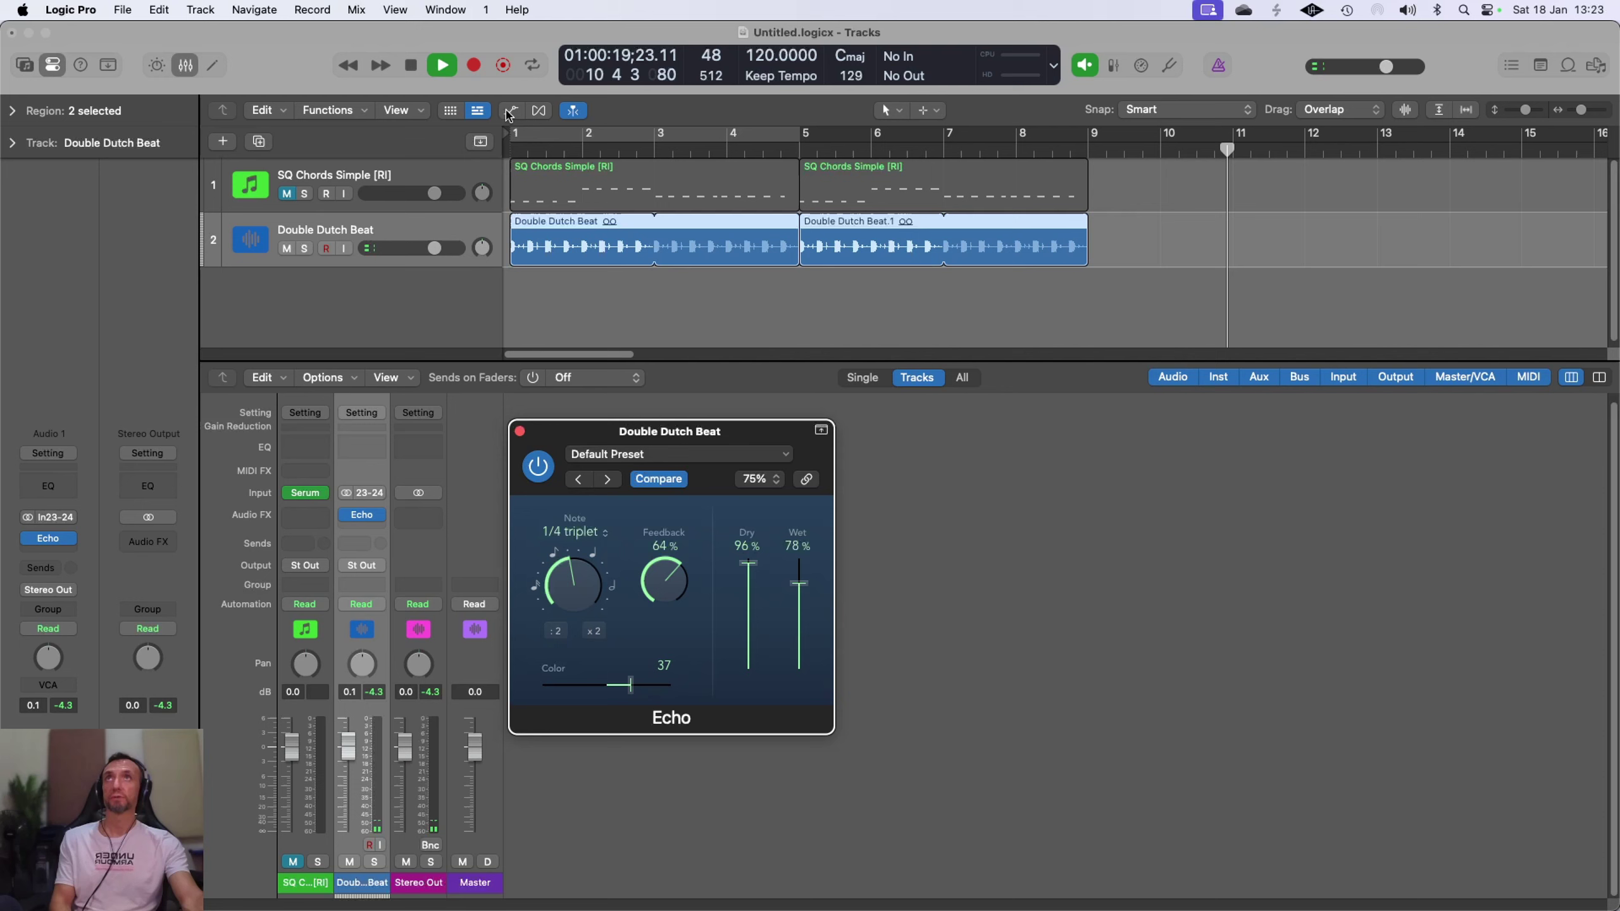
pyautogui.click(418, 67)
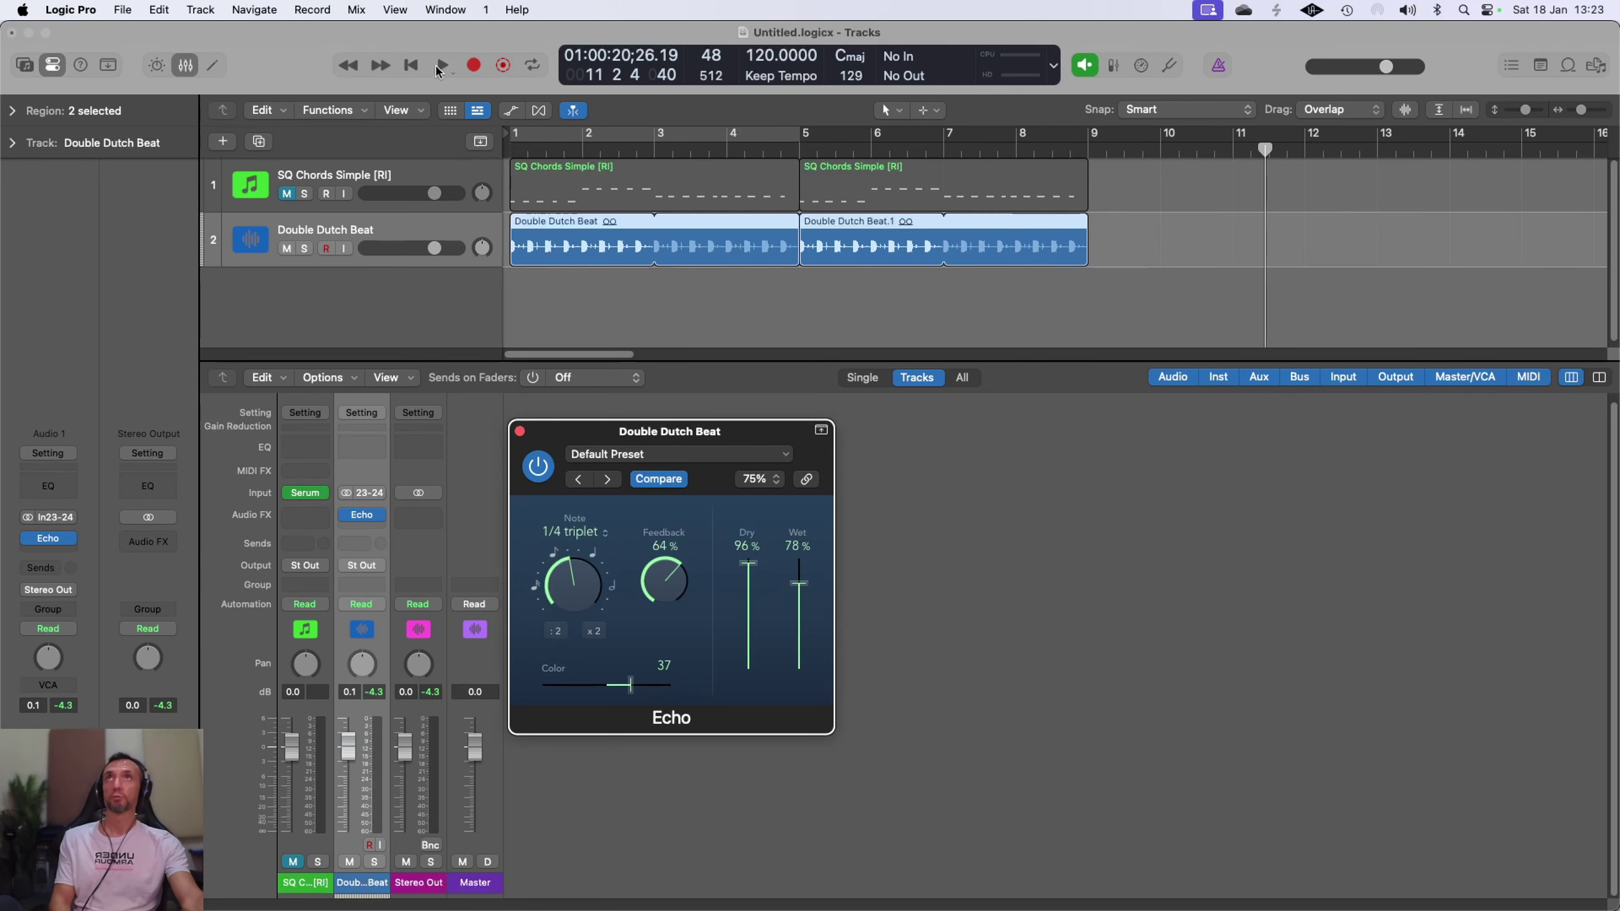
# Return the playhead to bar 1, play the beat, and set the Echo note value to 1/4
pyautogui.moveTo(1264, 152); pyautogui.dragTo(510, 150)
pyautogui.click(524, 328)
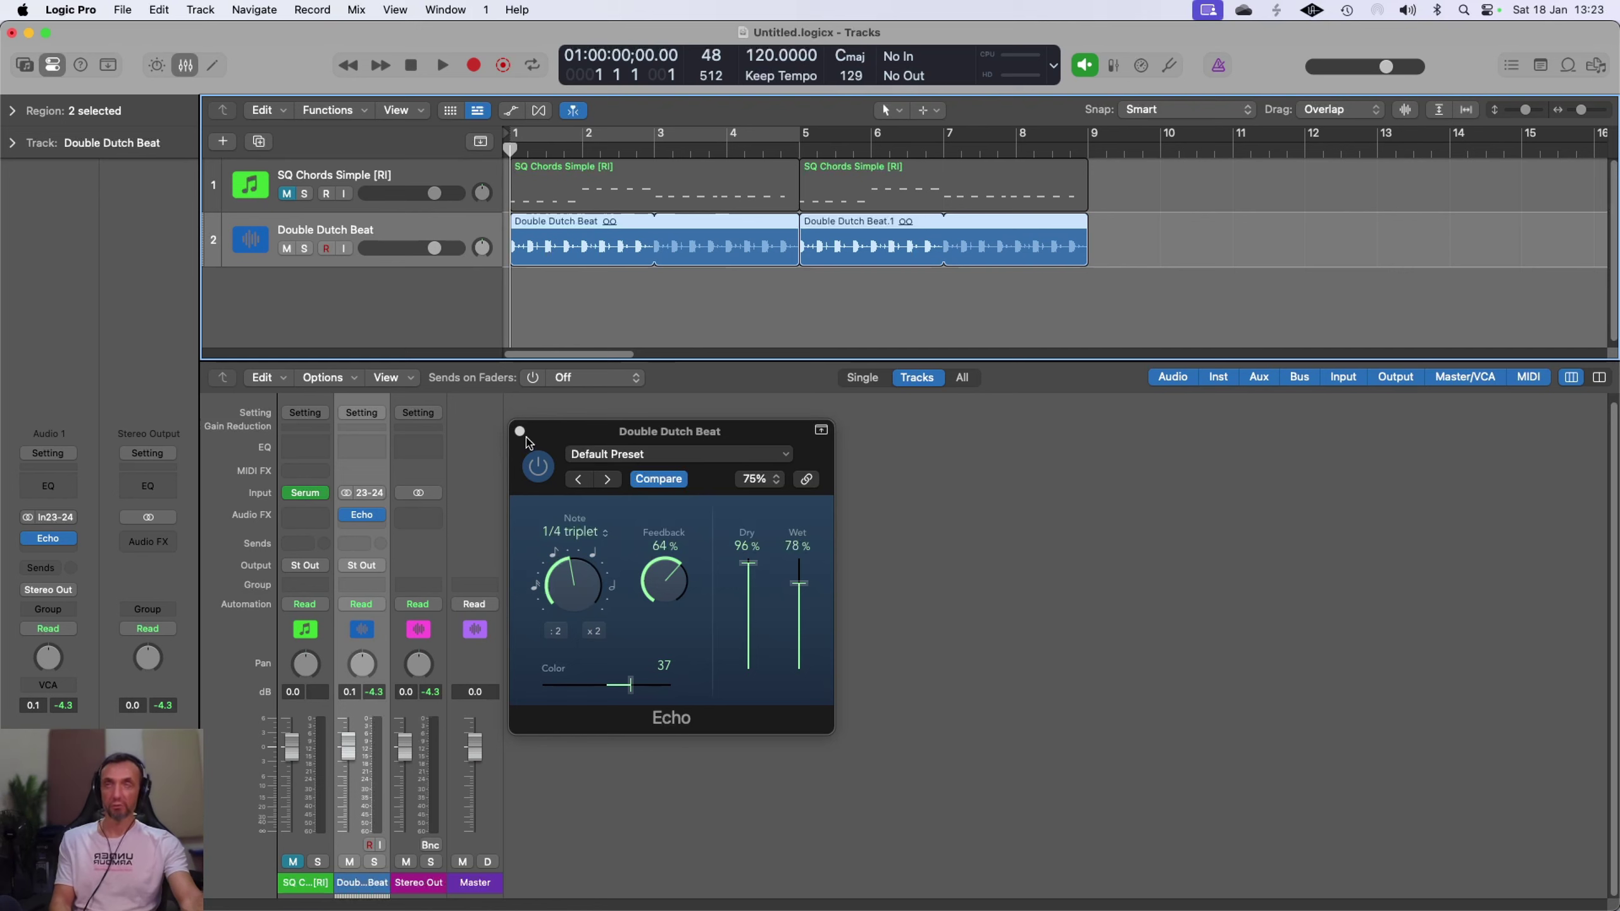
pyautogui.press('space')
pyautogui.moveTo(562, 590); pyautogui.dragTo(556, 537)
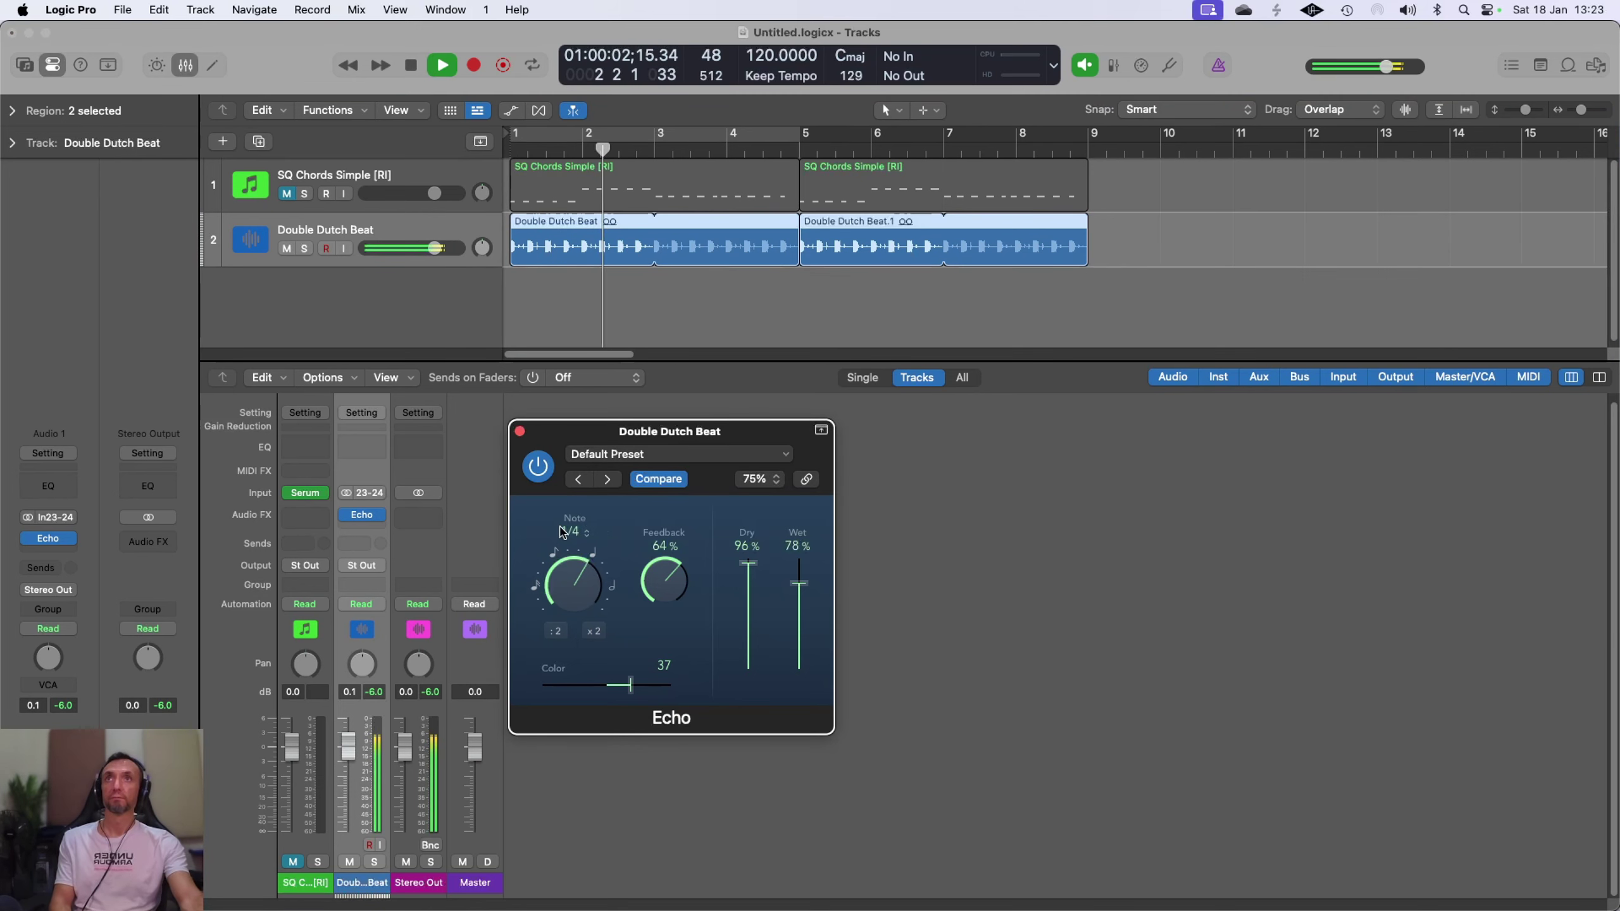
# Bypass the Echo effect during playback, stop the project, and close the effect's window
pyautogui.click(539, 467)
pyautogui.press('space')
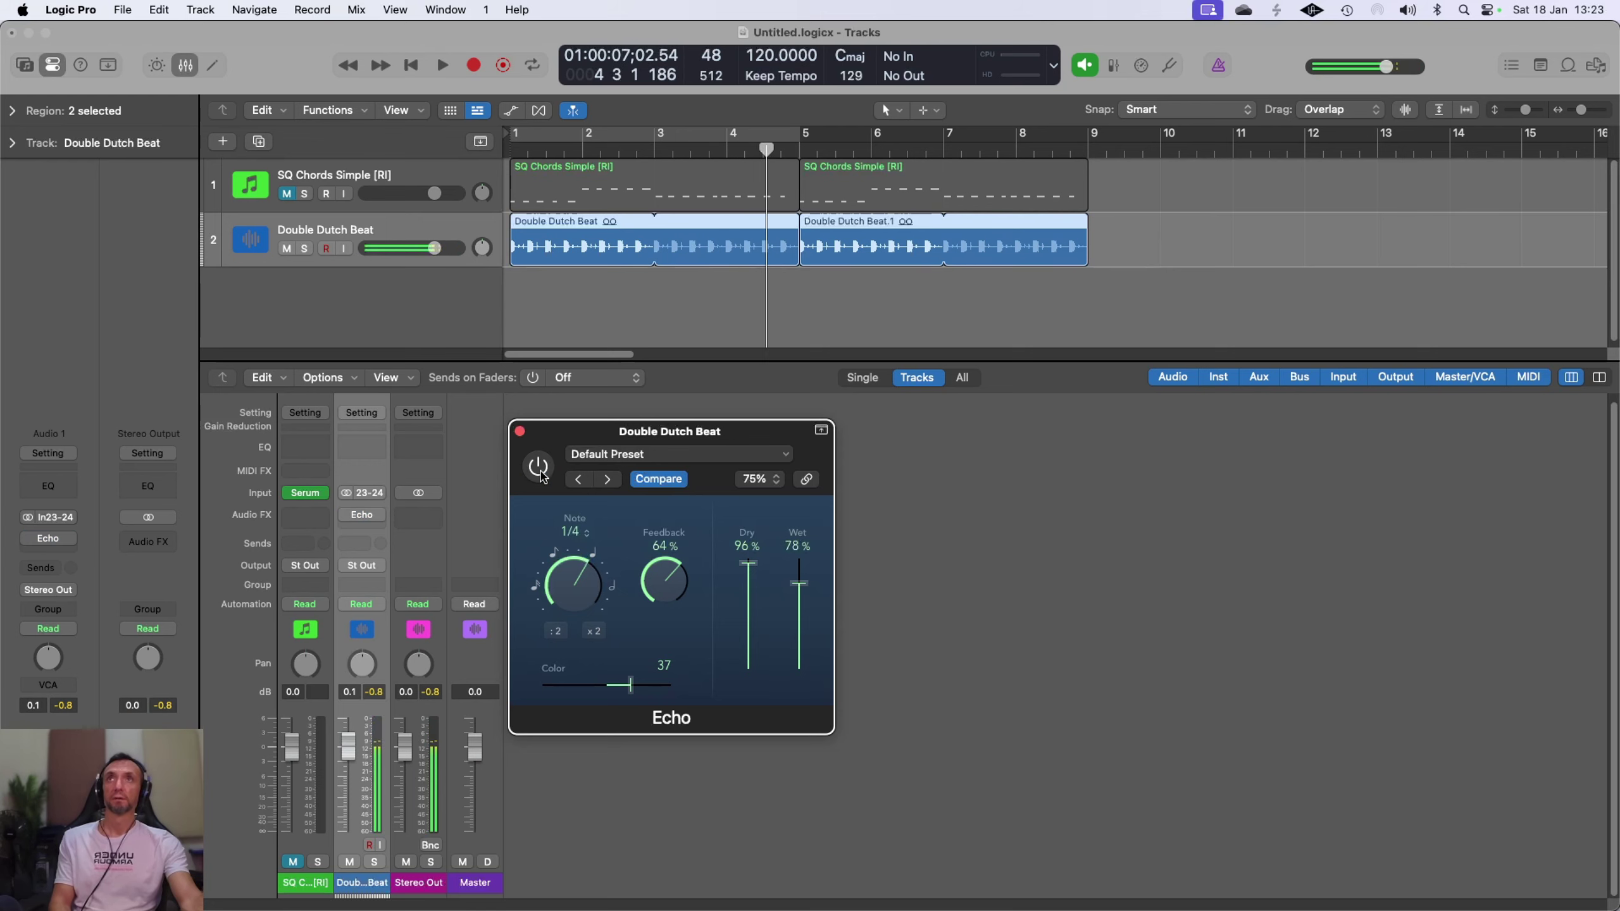
pyautogui.click(520, 432)
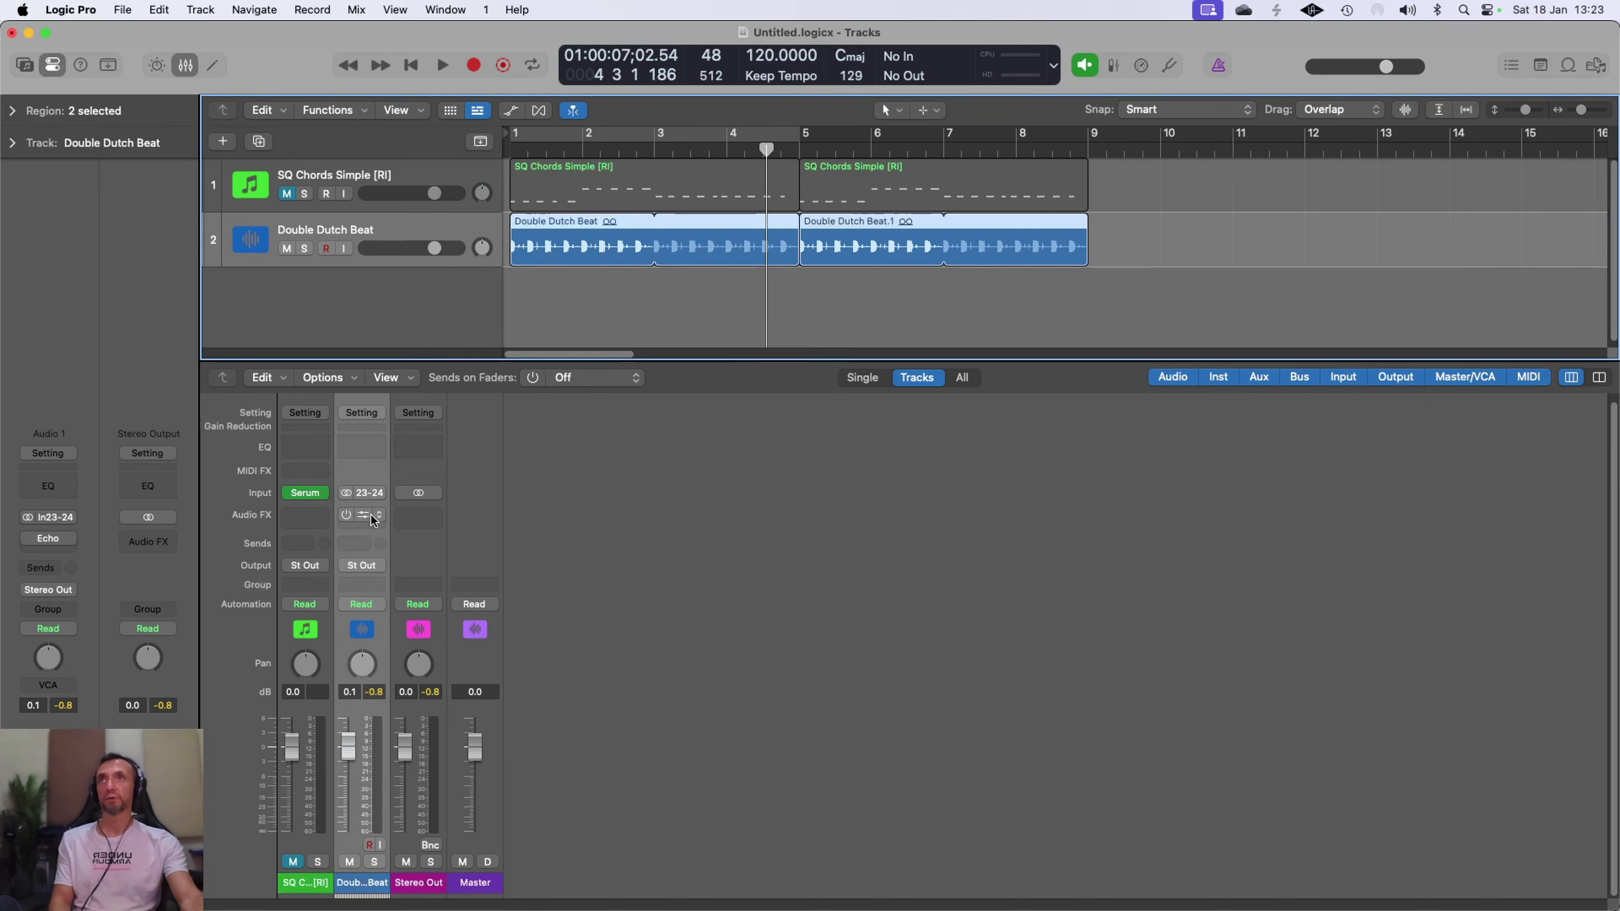